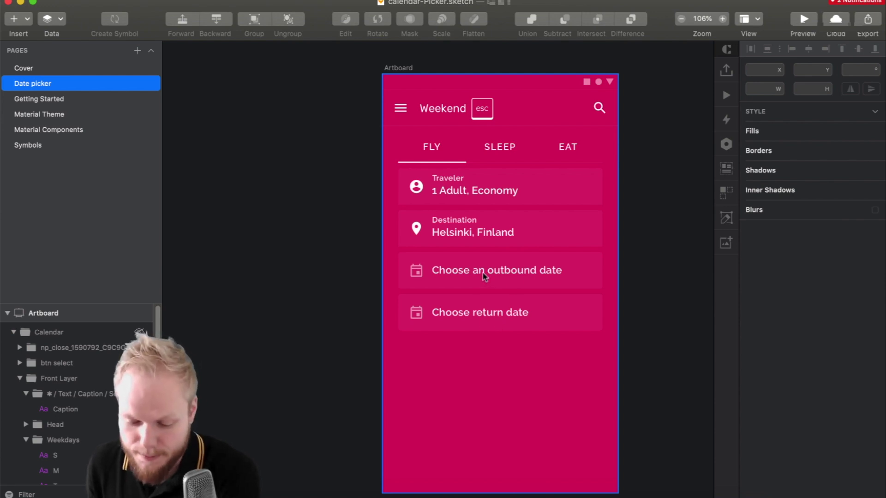
# Step: Paste the flight-booking screen without the calendar from Sketch onto the calendar page in Axure RP and preview it in the browser
pyautogui.click(139, 333)
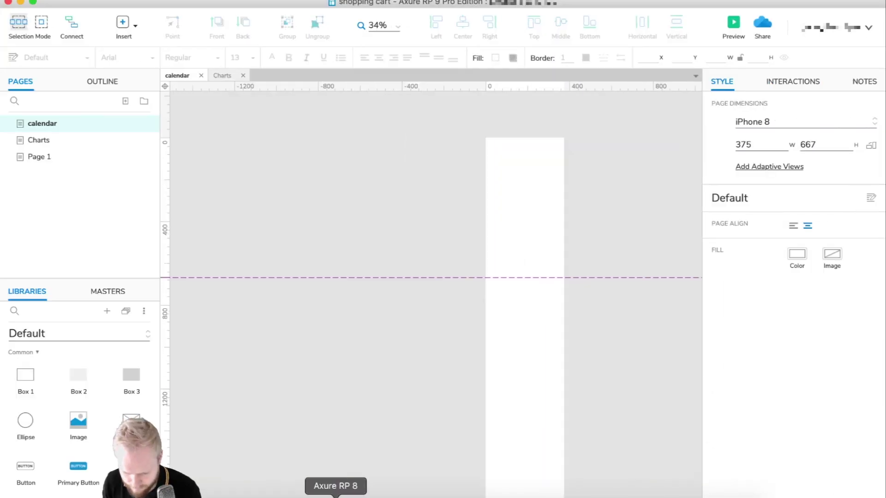
pyautogui.hotkey('ctrl', 'v')
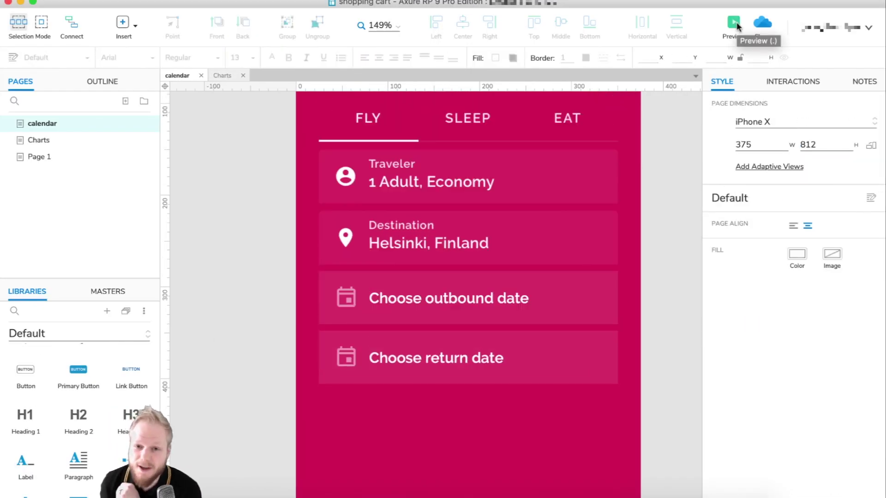
pyautogui.click(734, 24)
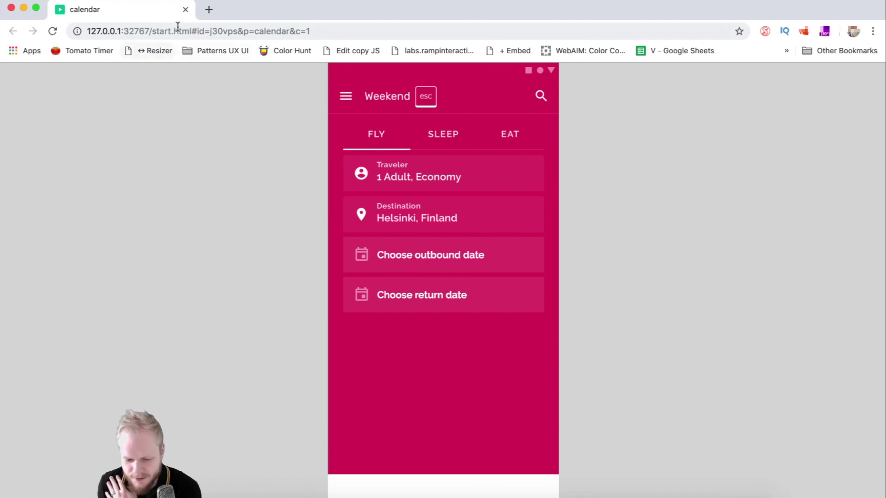
pyautogui.click(185, 10)
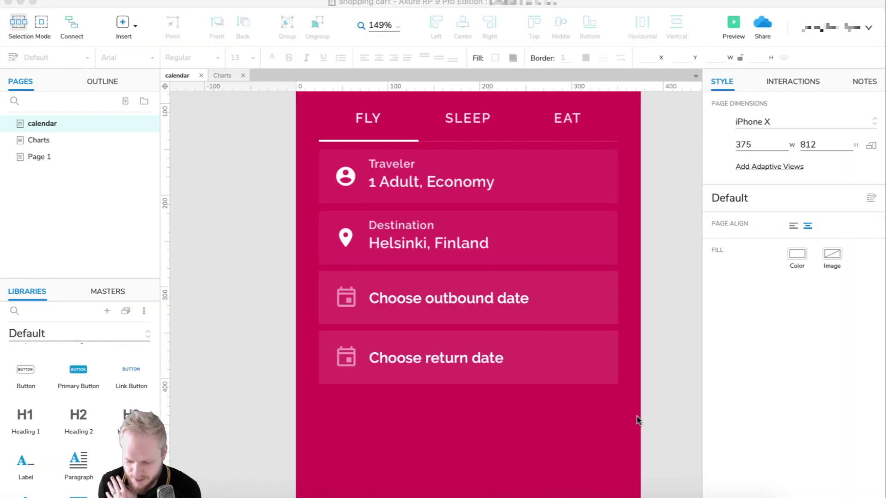
# Step: Switch to Sketch and bring the "Choose an outbound date" calendar sheet over onto the booking screen in Axure RP
pyautogui.scroll(-3, 458, 260)
pyautogui.scroll(-3, 587, 277)
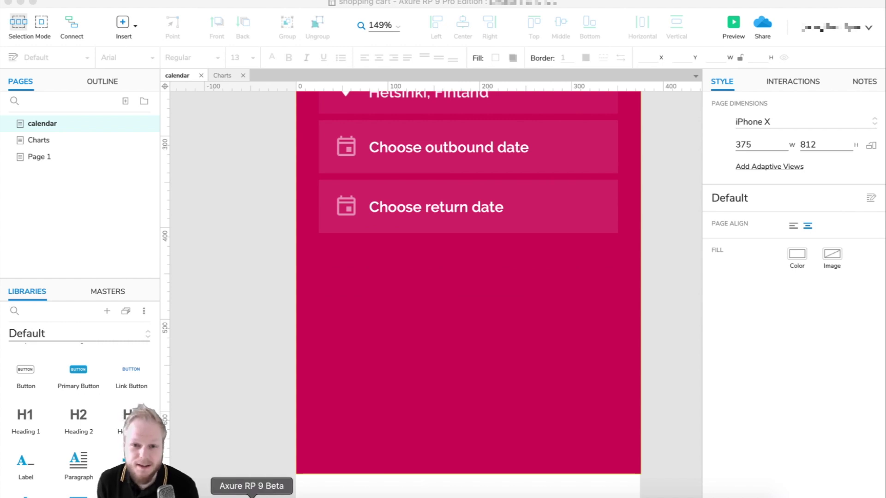
pyautogui.click(228, 495)
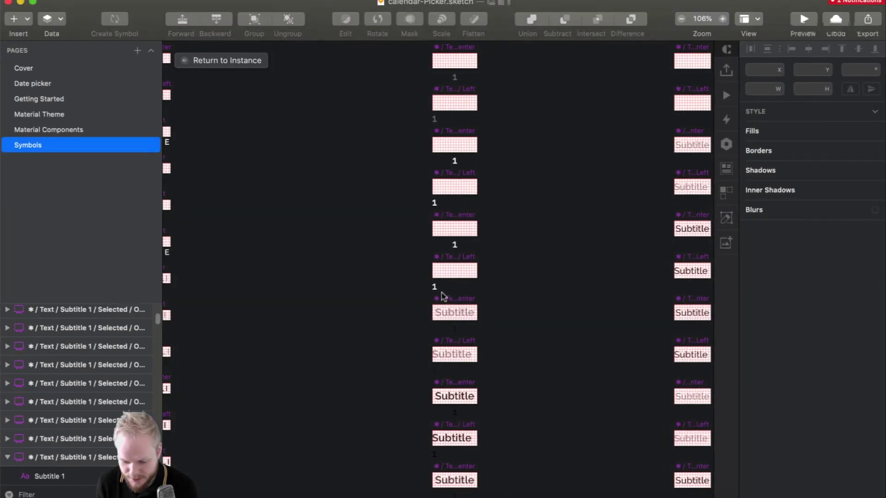
pyautogui.click(227, 63)
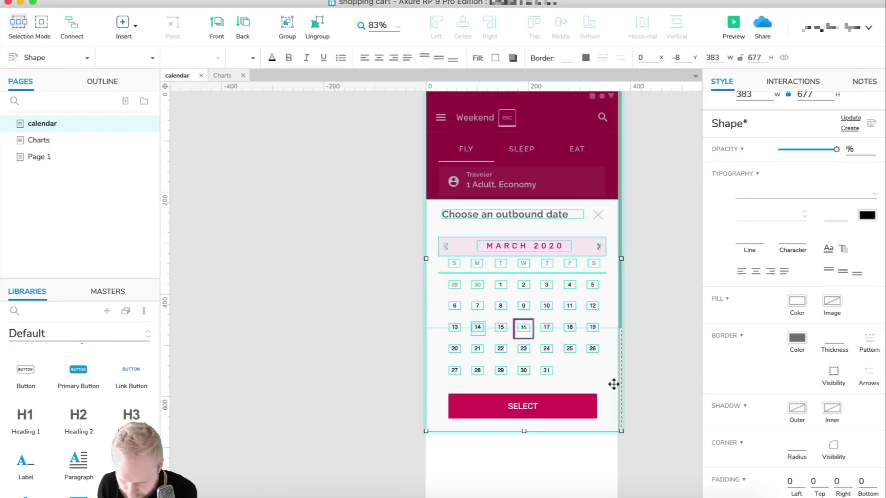
pyautogui.doubleClick(613, 384)
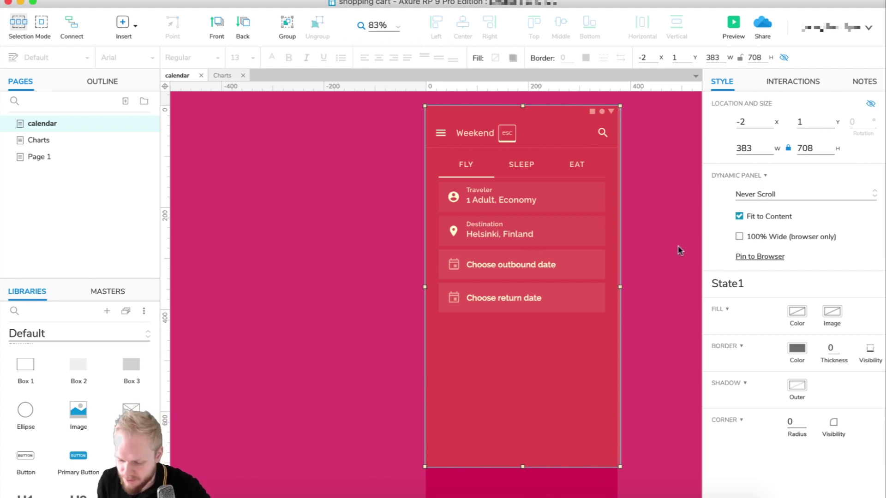
# Step: Make the calendar dynamic panel visible over the booking screen and preview the page in the browser
pyautogui.click(870, 105)
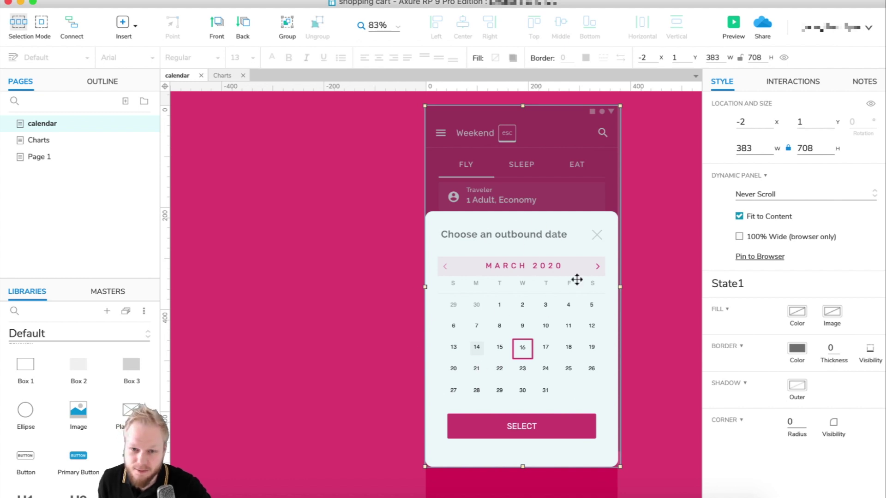
pyautogui.click(870, 104)
pyautogui.click(871, 104)
pyautogui.click(738, 25)
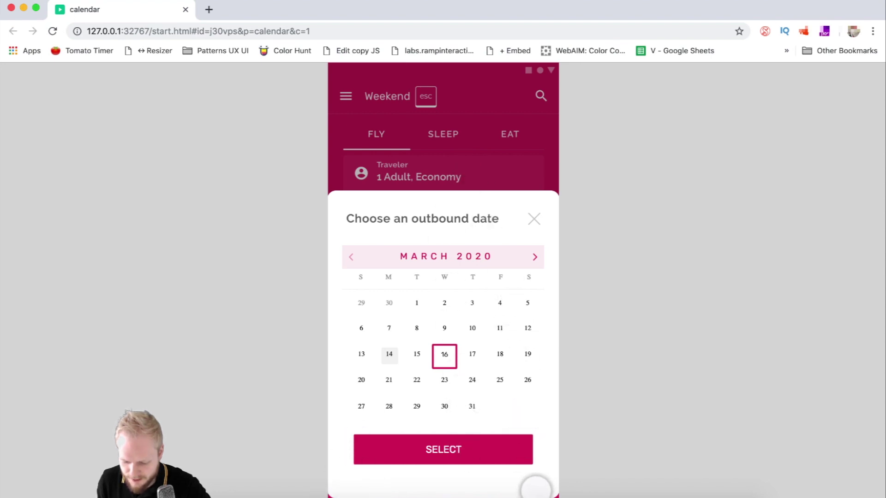
pyautogui.click(185, 10)
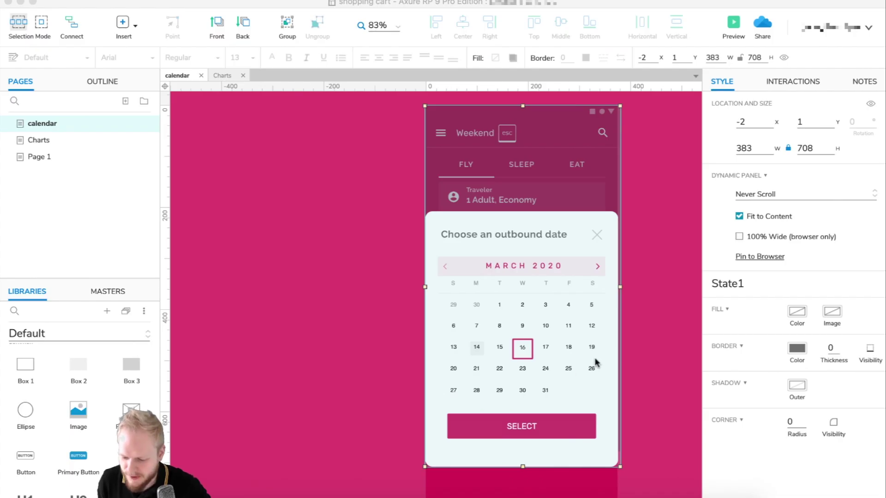
# Step: Pin the calendar dynamic panel to the browser window, centered horizontally and at the bottom vertically, with margins of 0
pyautogui.click(749, 262)
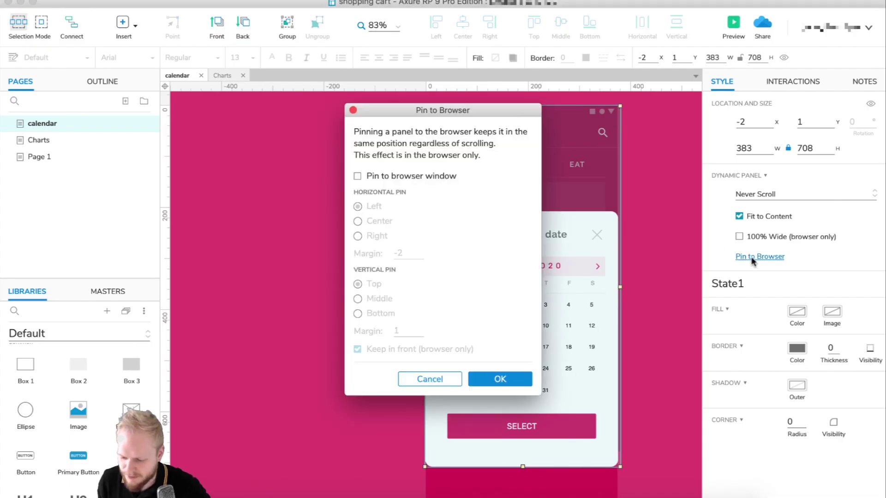
pyautogui.click(358, 177)
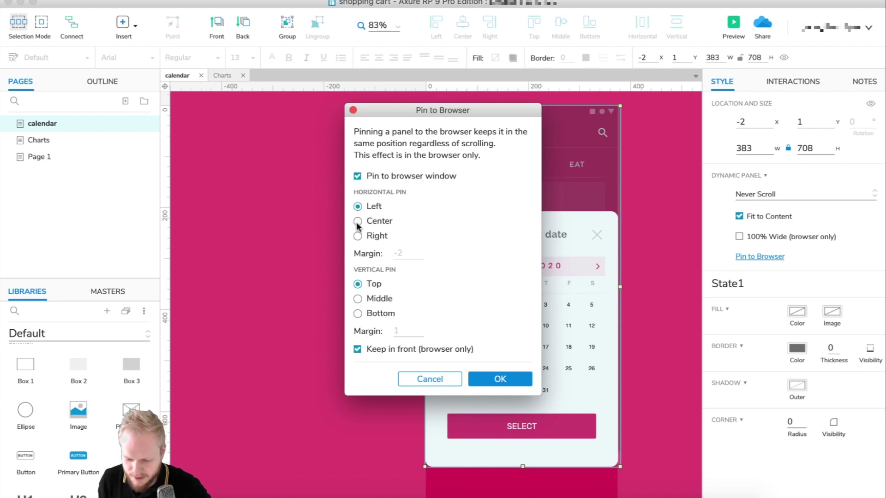
pyautogui.click(358, 314)
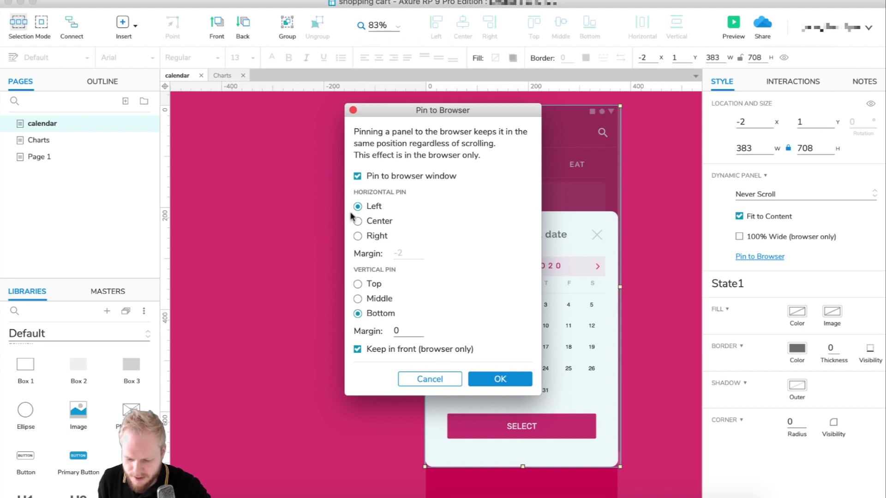
pyautogui.click(367, 223)
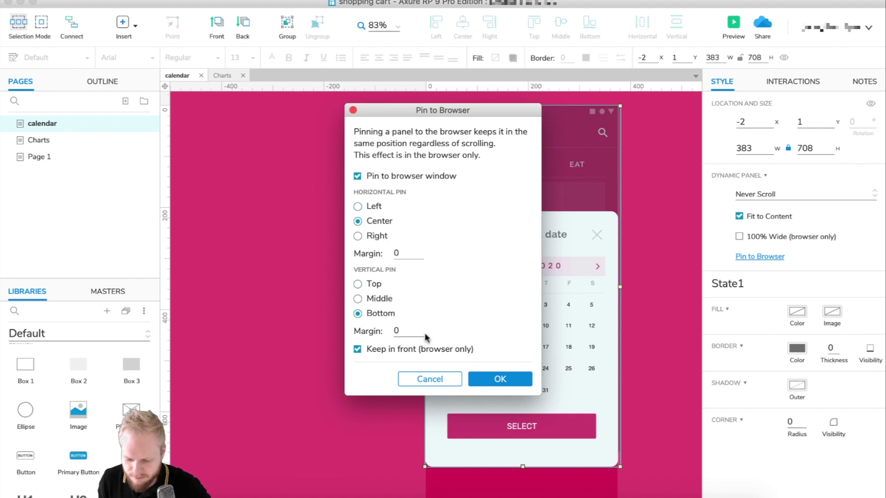
pyautogui.click(500, 379)
# Step: Preview the page and resize the browser window to check how the pinned calendar panel is positioned
pyautogui.click(733, 23)
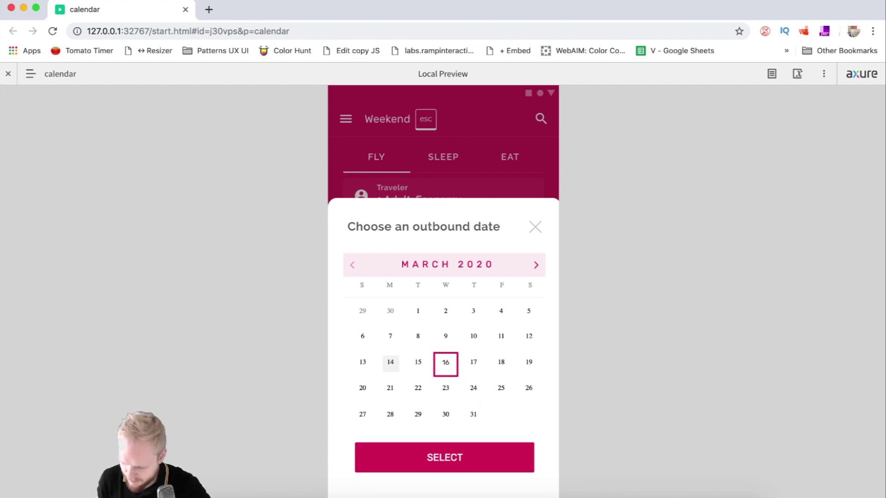
pyautogui.moveTo(879, 497)
pyautogui.mouseDown()
pyautogui.moveTo(870, 429)
pyautogui.moveTo(876, 368)
pyautogui.moveTo(882, 496)
pyautogui.moveTo(881, 423)
pyautogui.moveTo(883, 488)
pyautogui.mouseUp()
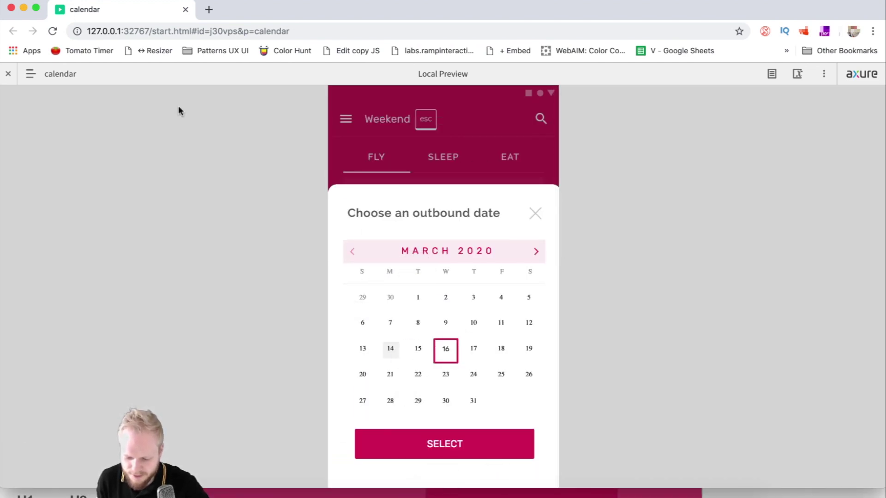
pyautogui.click(8, 76)
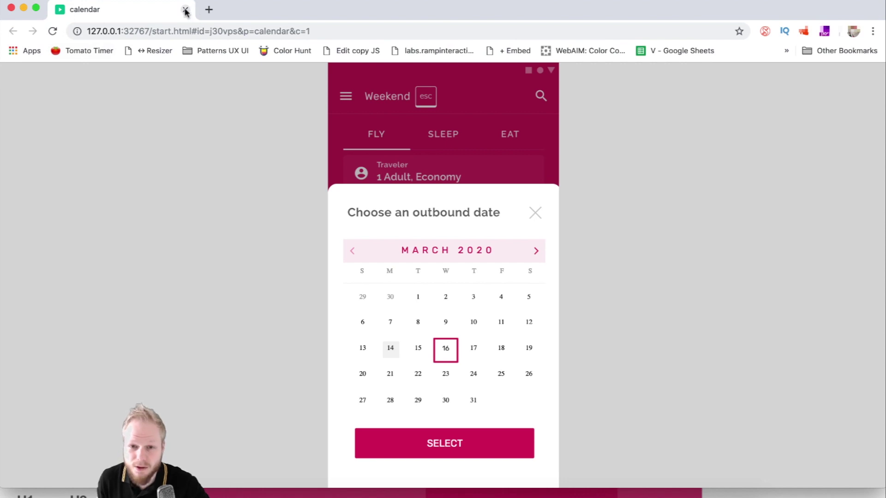
pyautogui.click(184, 10)
# Step: Name the calendar dynamic panel "++Calendar" and hide it
pyautogui.scroll(-1, 598, 399)
pyautogui.click(604, 201)
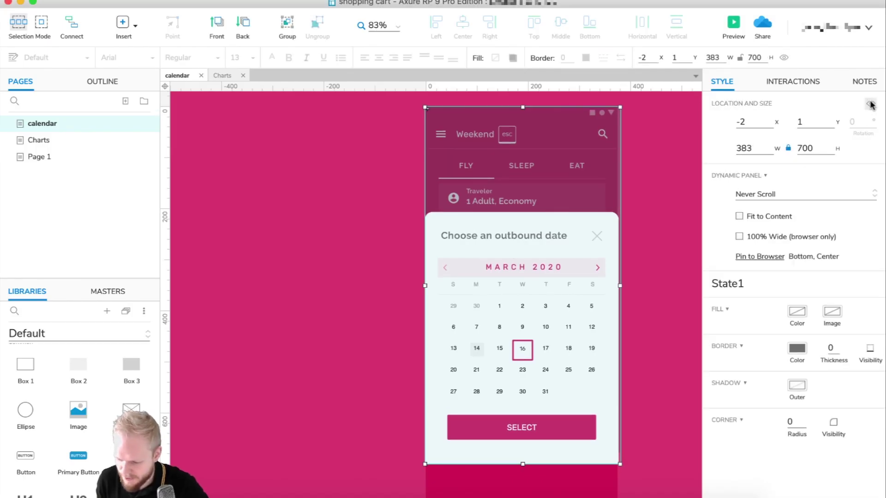
pyautogui.click(793, 81)
pyautogui.write('++Calendar')
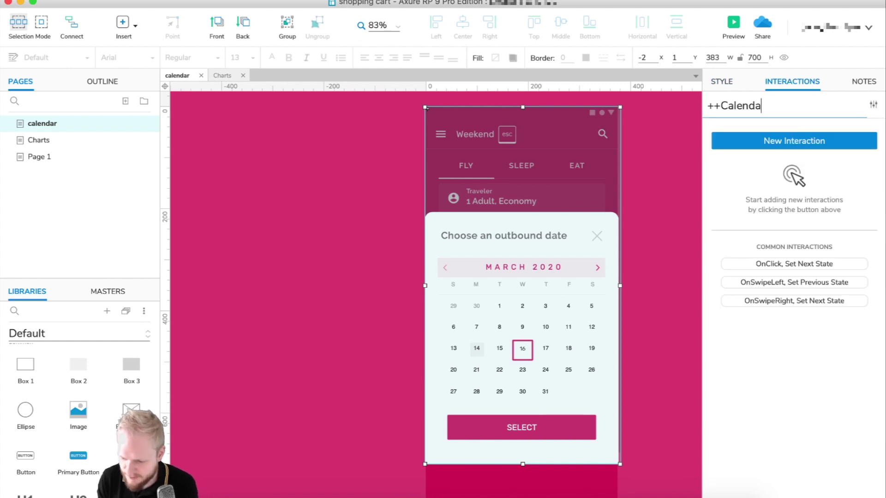
pyautogui.click(722, 83)
pyautogui.click(871, 103)
# Step: Move the hidden calendar panel off the booking screen to about x -465, y 0
pyautogui.click(670, 234)
pyautogui.click(572, 343)
pyautogui.moveTo(566, 306); pyautogui.dragTo(327, 308)
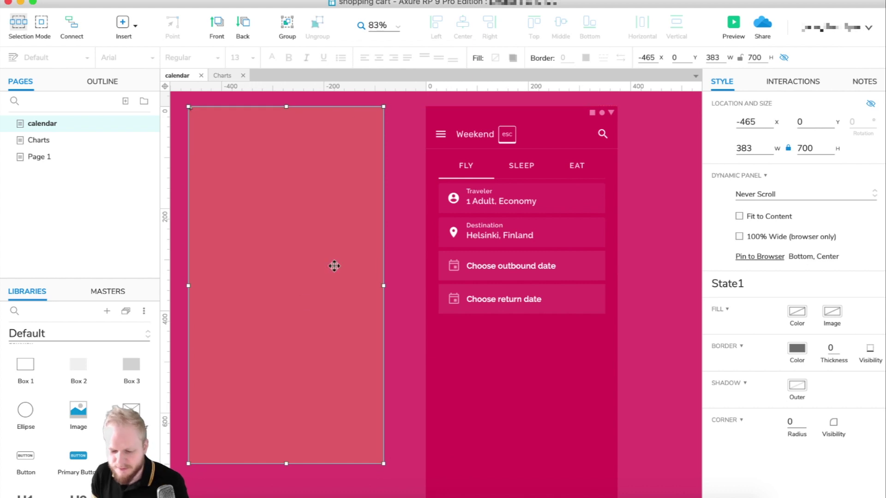
# Step: Convert the "Choose outbound date" label, calendar icon and background rectangle into one dynamic panel
pyautogui.click(527, 266)
pyautogui.keyDown('shift'); pyautogui.click(453, 265); pyautogui.keyUp('shift')
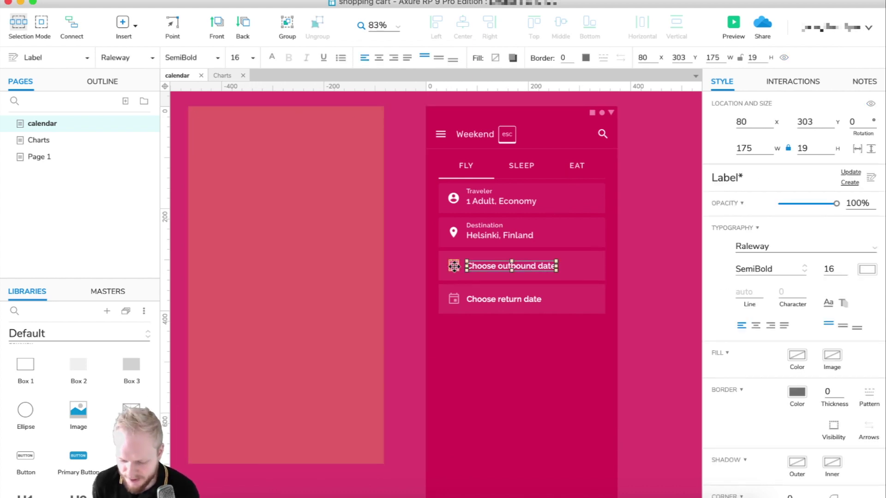
pyautogui.keyDown('shift'); pyautogui.click(585, 257); pyautogui.keyUp('shift')
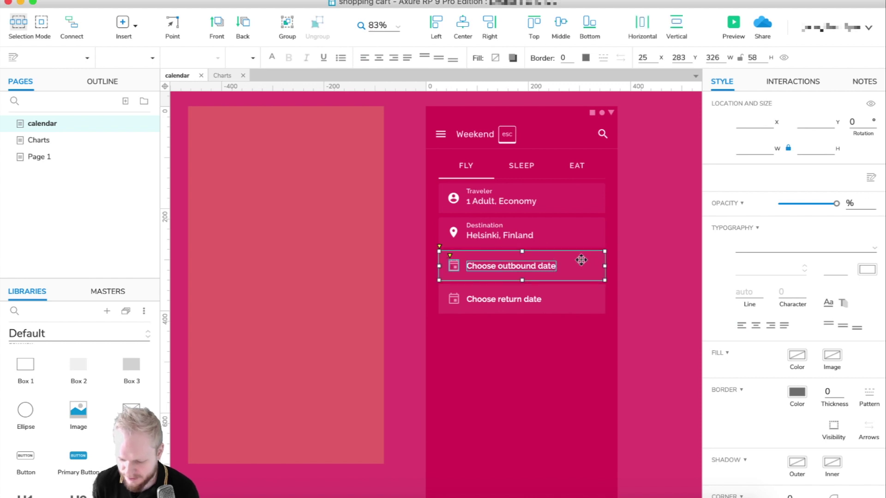
pyautogui.rightClick(582, 258)
pyautogui.click(627, 442)
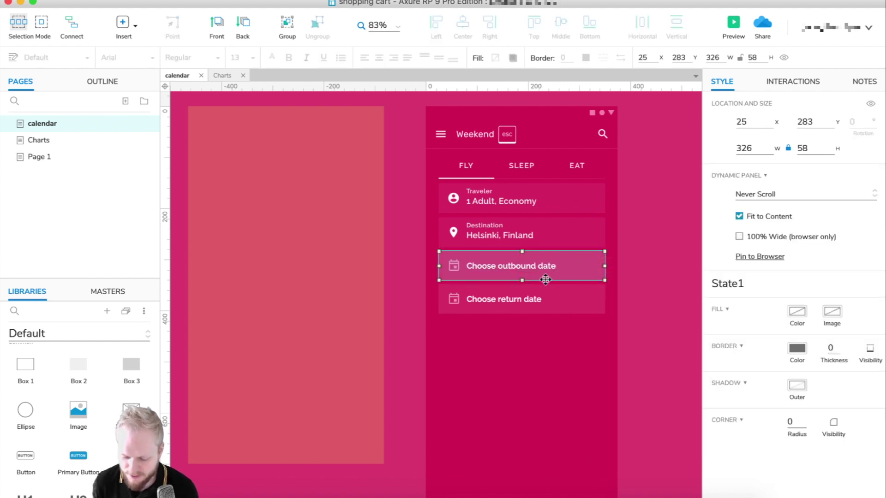
# Step: Convert the "Choose return date" label, calendar icon and background rectangle into one dynamic panel
pyautogui.click(526, 301)
pyautogui.keyDown('shift'); pyautogui.click(557, 294); pyautogui.keyUp('shift')
pyautogui.keyDown('shift'); pyautogui.click(453, 299); pyautogui.keyUp('shift')
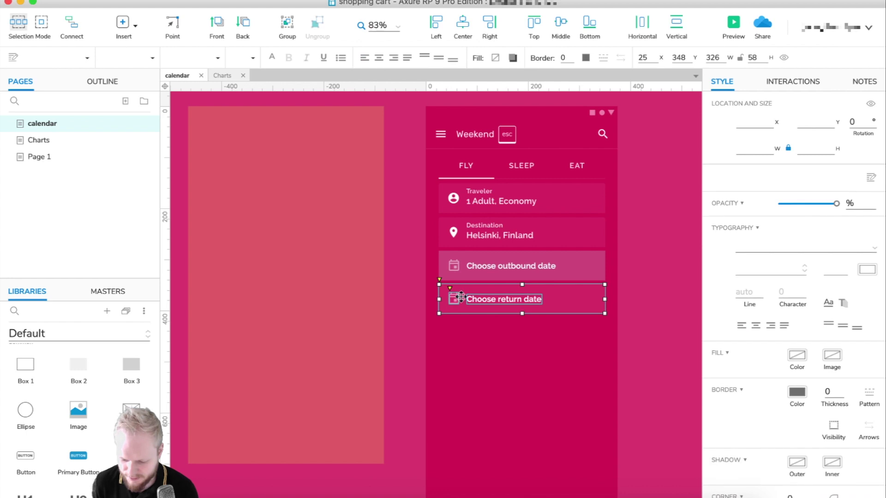
pyautogui.rightClick(462, 299)
pyautogui.click(507, 476)
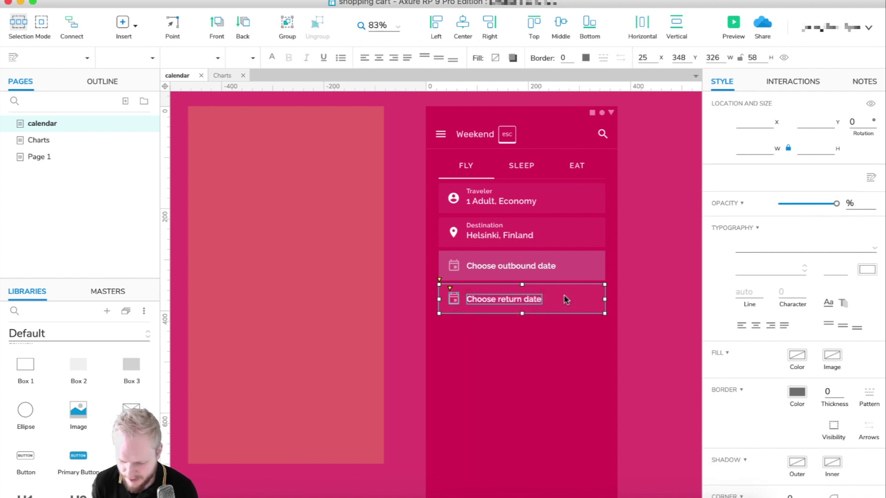
# Step: Add an OnClick interaction to the outbound date panel that shows ++Calendar with a Slide Up animation
pyautogui.click(575, 268)
pyautogui.click(794, 147)
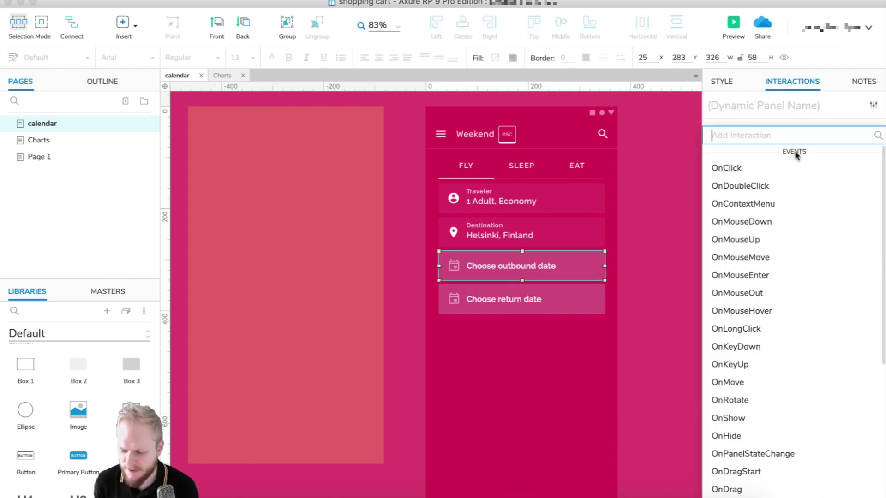
pyautogui.click(734, 169)
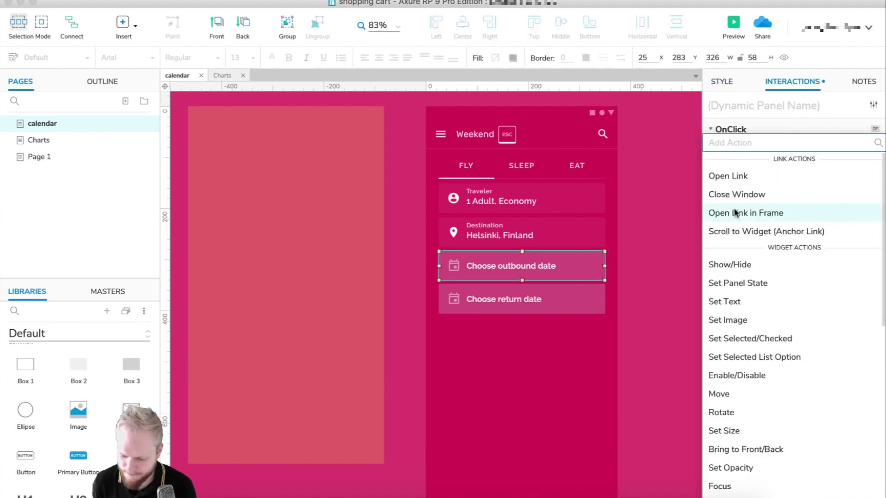
pyautogui.click(744, 266)
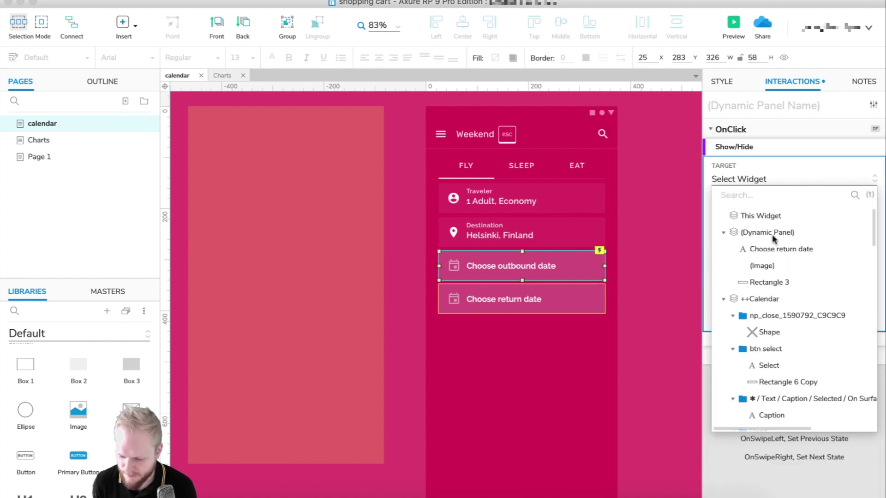
pyautogui.click(772, 300)
pyautogui.click(763, 264)
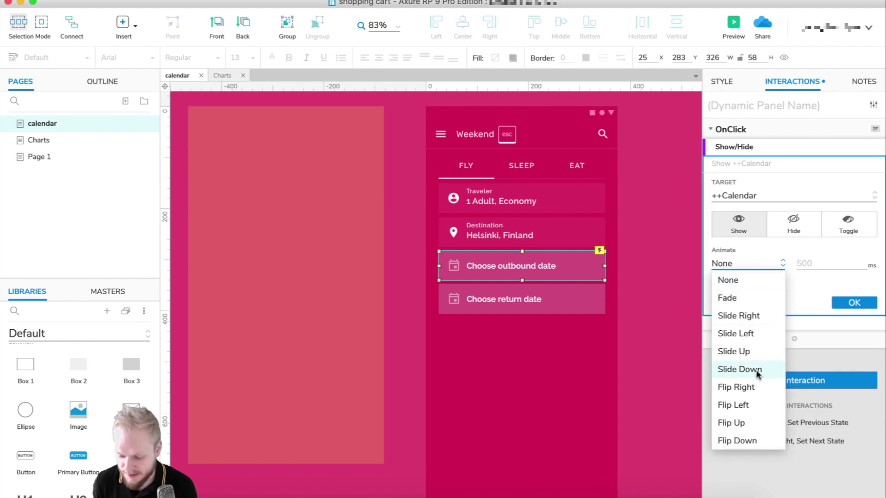
pyautogui.click(757, 353)
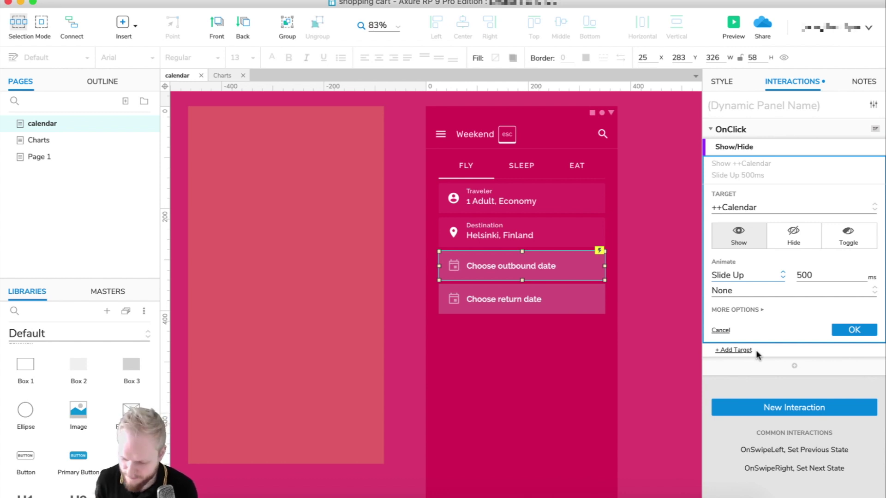
# Step: Set the Show ++Calendar animation to 400 ms with easing None and enable Bring to Front
pyautogui.doubleClick(819, 276)
pyautogui.write('400')
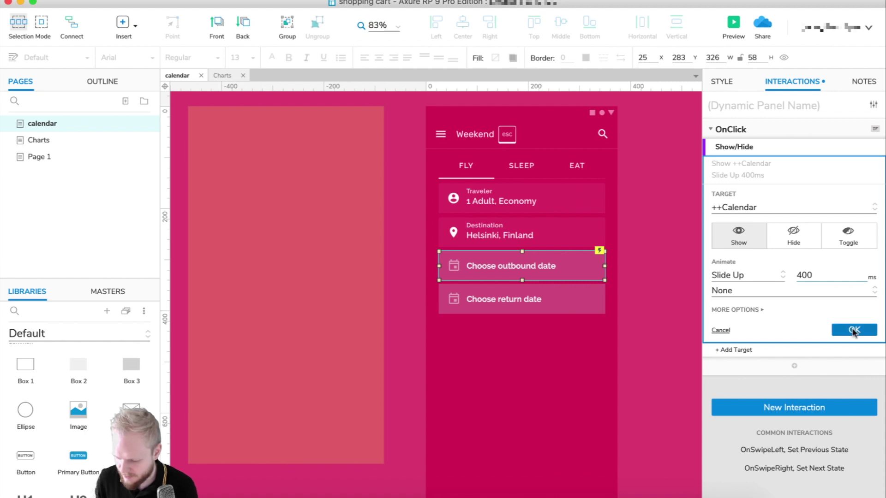
pyautogui.click(807, 298)
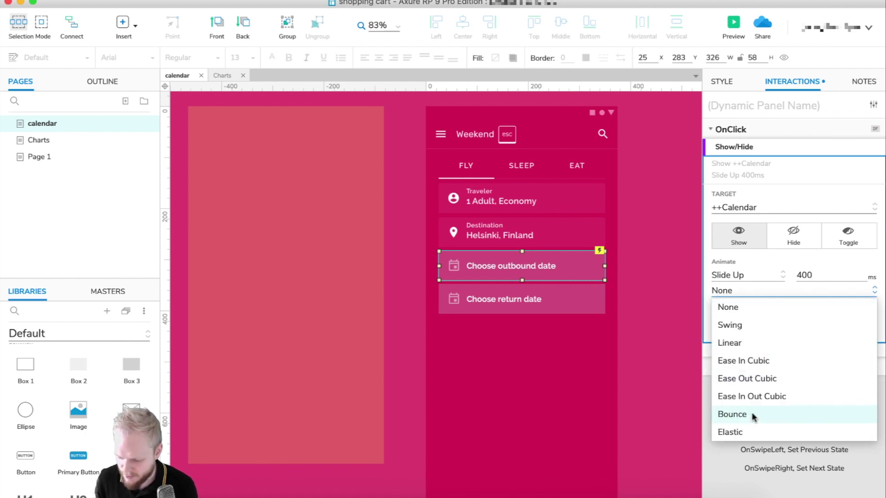
pyautogui.click(744, 289)
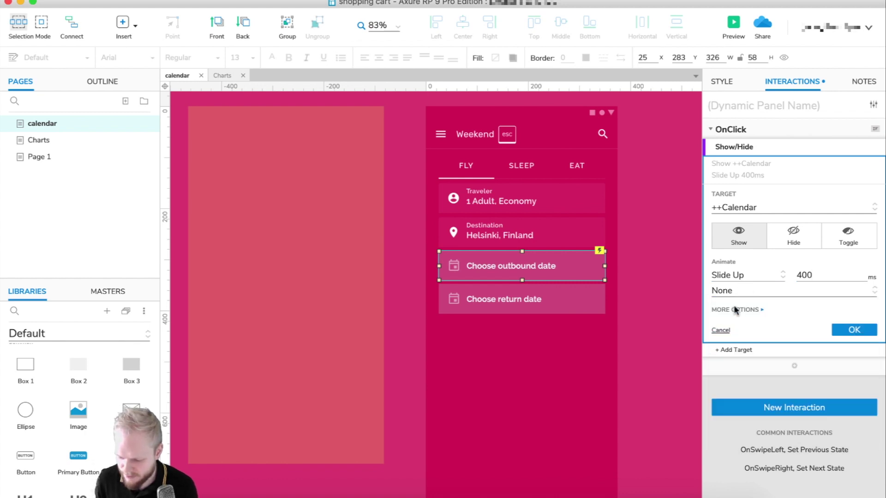
pyautogui.click(735, 310)
pyautogui.click(725, 328)
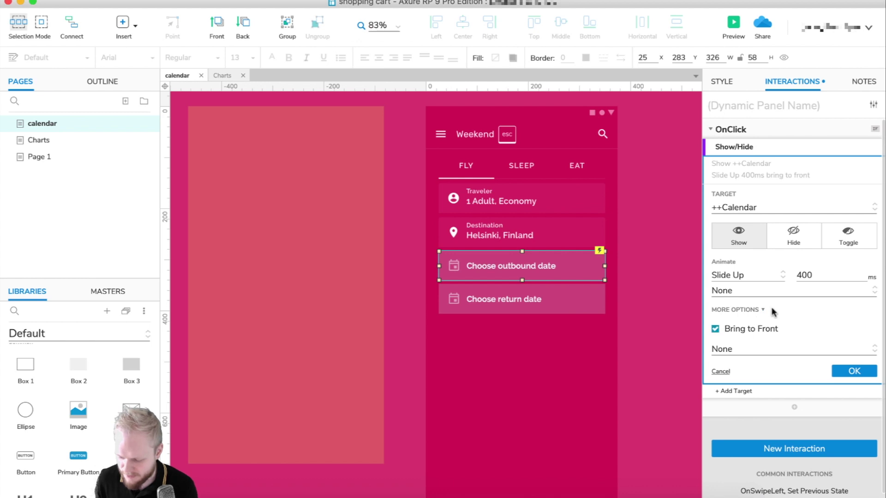
pyautogui.click(855, 371)
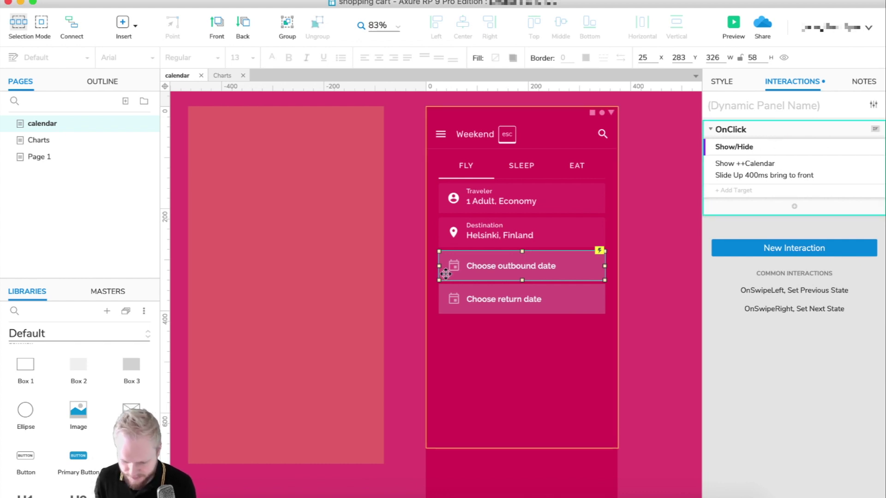
# Step: Paste the outbound date panel's OnClick interaction onto the "Choose return date" panel
pyautogui.click(524, 305)
pyautogui.press('super+v')
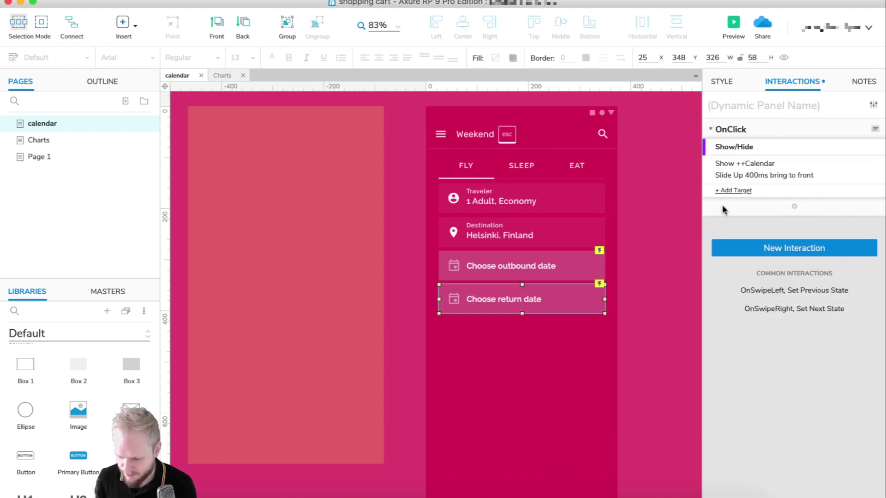
pyautogui.click(662, 269)
# Step: Place the hidden calendar panel over the booking screen at about x -4, y 0 and preview its slide-up from the outbound date field
pyautogui.moveTo(328, 230); pyautogui.dragTo(547, 208)
pyautogui.click(728, 33)
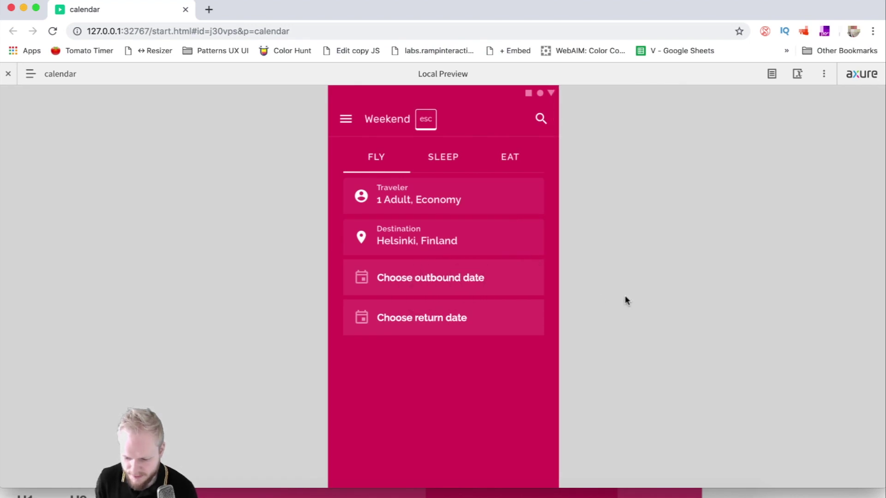
pyautogui.click(446, 277)
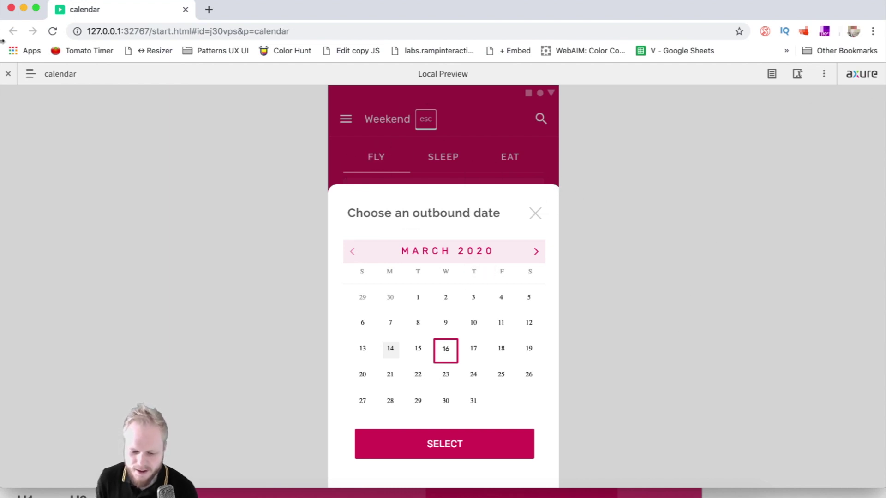
pyautogui.click(12, 77)
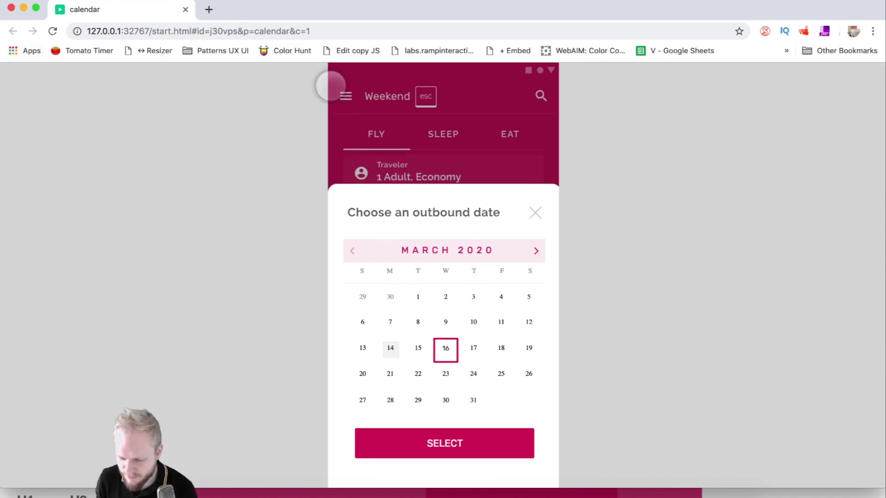
pyautogui.click(186, 10)
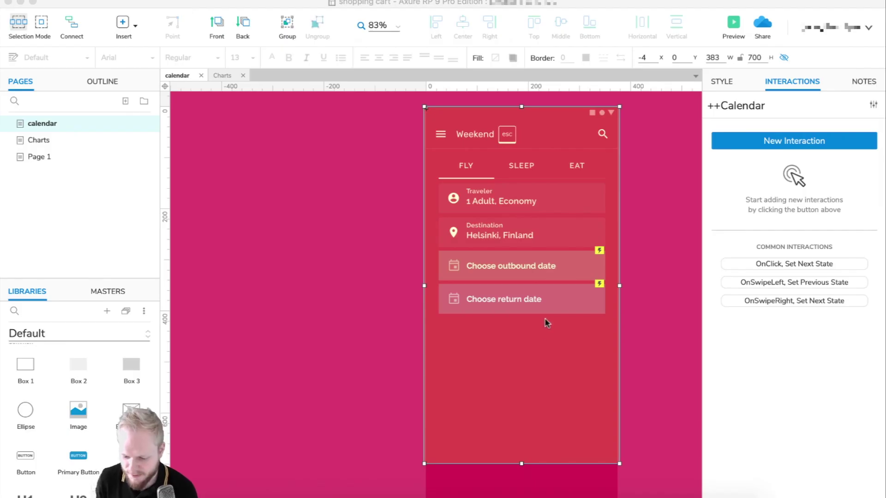
# Step: Move the calendar panel off the booking screen and set the outbound date panel's Show ++Calendar easing to Bounce
pyautogui.moveTo(568, 321); pyautogui.dragTo(322, 311)
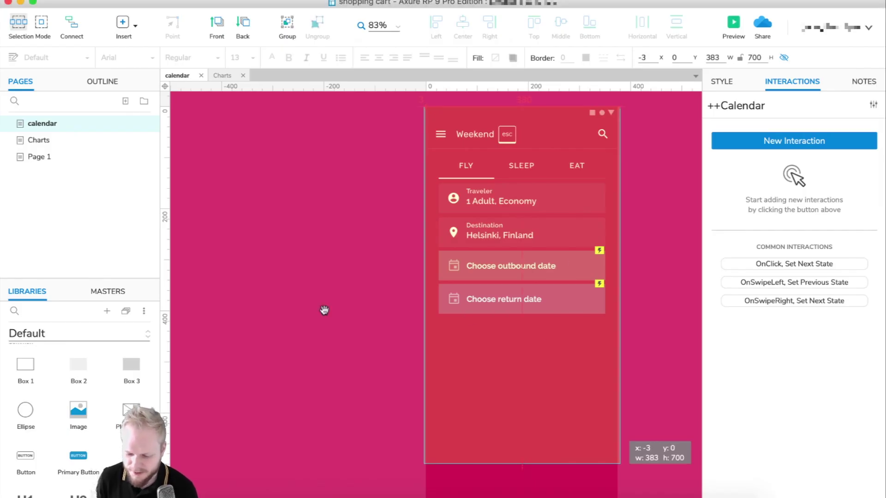
pyautogui.click(595, 260)
pyautogui.click(772, 175)
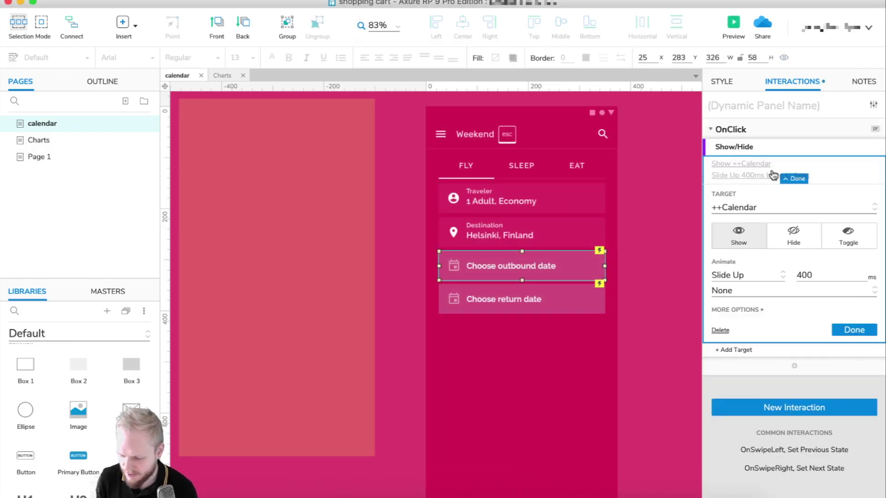
pyautogui.click(739, 276)
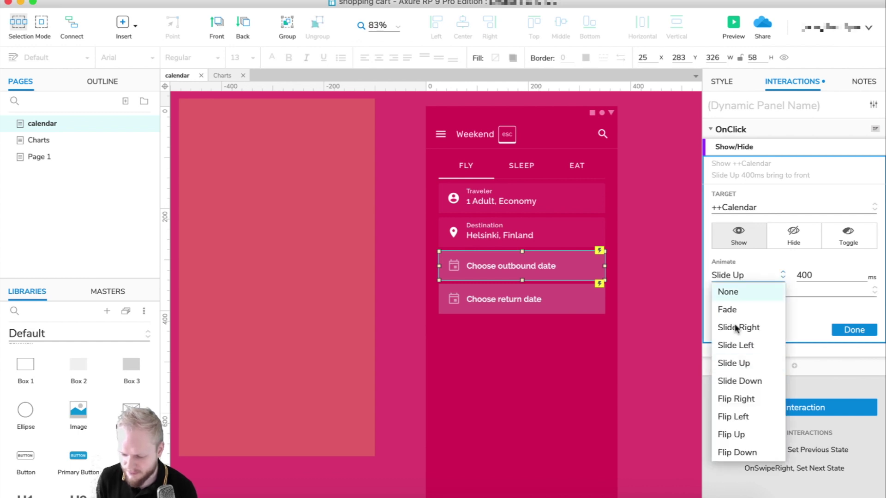
pyautogui.click(762, 263)
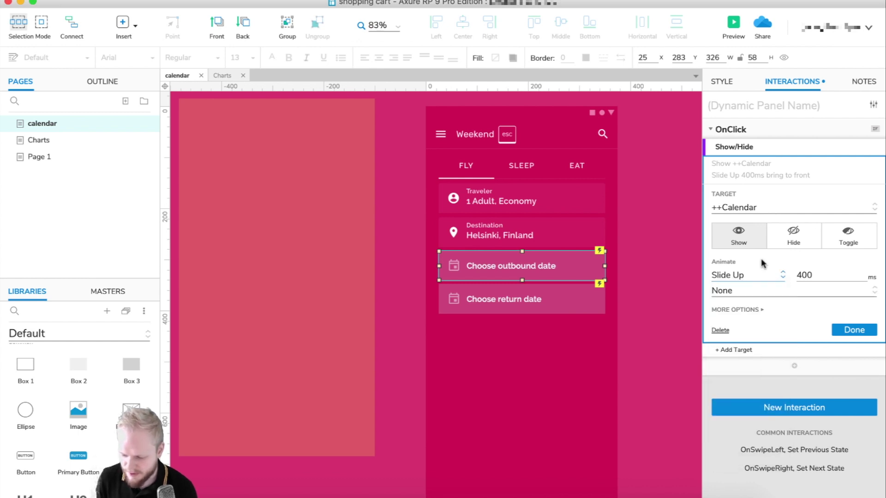
pyautogui.click(764, 293)
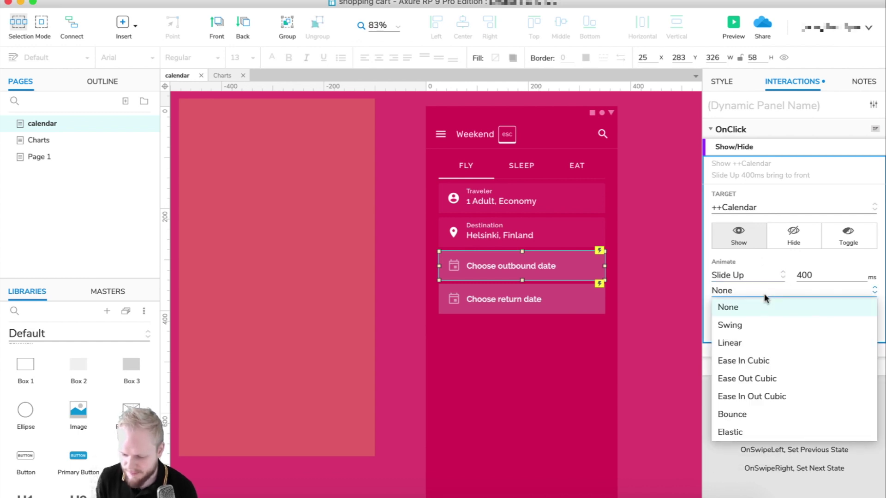
pyautogui.click(744, 413)
pyautogui.click(854, 331)
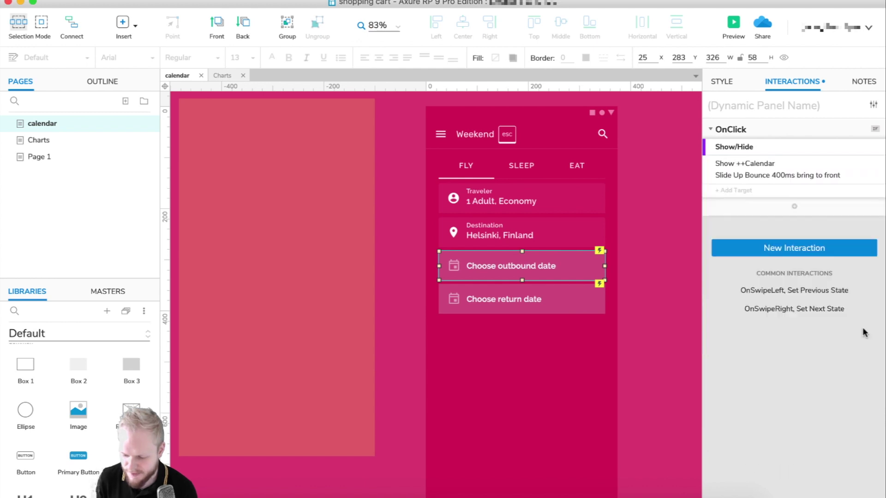
# Step: Place the calendar panel back over the booking screen and preview the bouncing slide-up from the outbound date field
pyautogui.click(732, 26)
pyautogui.click(183, 8)
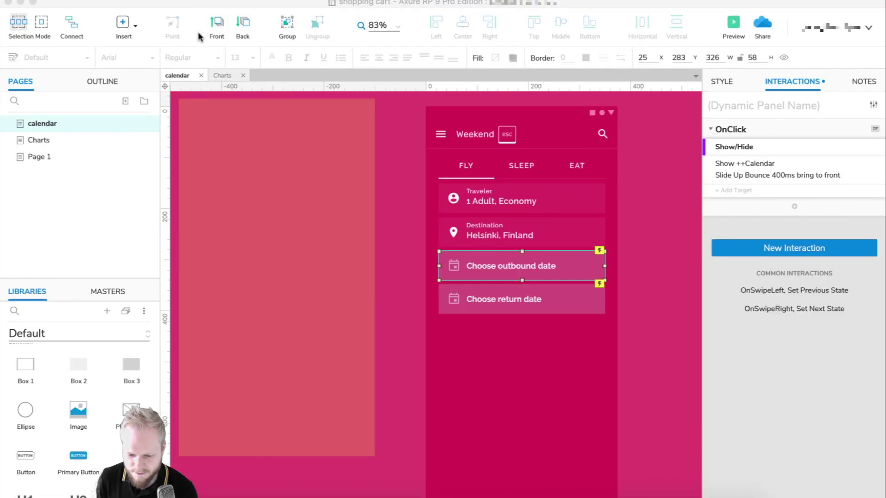
pyautogui.click(245, 261)
pyautogui.moveTo(248, 196); pyautogui.dragTo(491, 201)
pyautogui.click(733, 24)
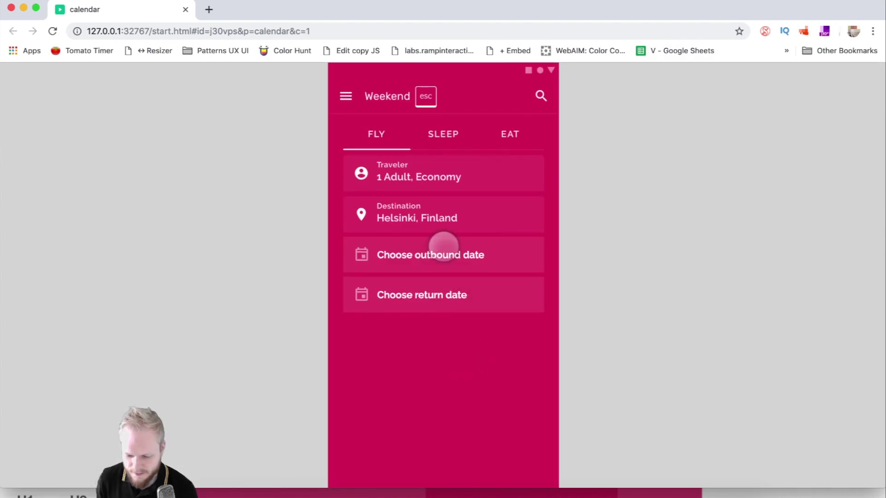
pyautogui.click(445, 253)
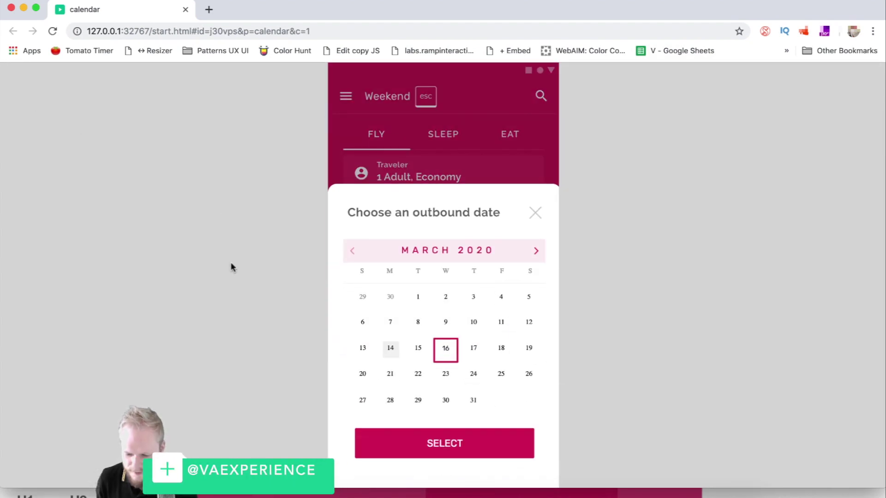
pyautogui.click(185, 10)
# Step: Set the easing of the outbound date panel's Show ++Calendar action back to None
pyautogui.click(559, 266)
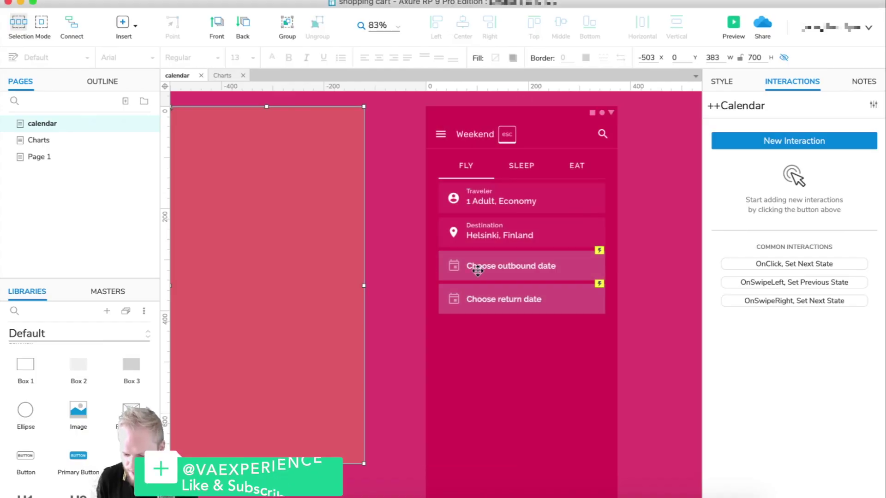
pyautogui.click(763, 177)
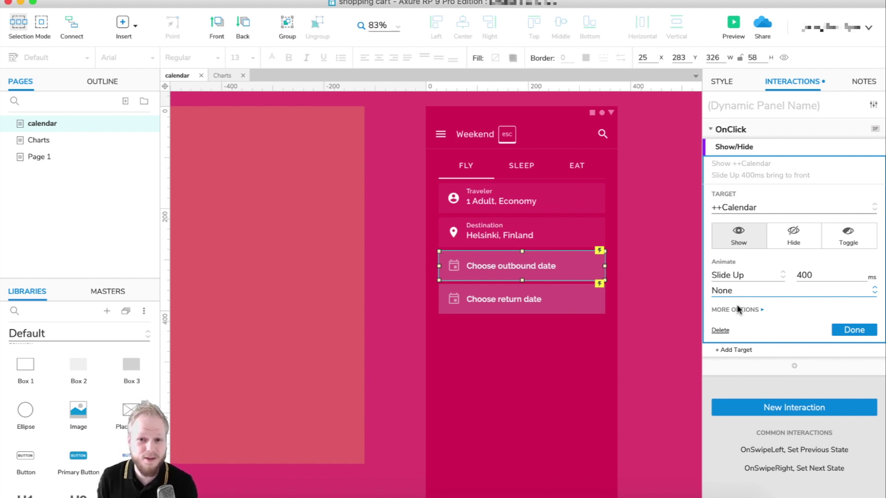
pyautogui.click(853, 330)
pyautogui.click(416, 235)
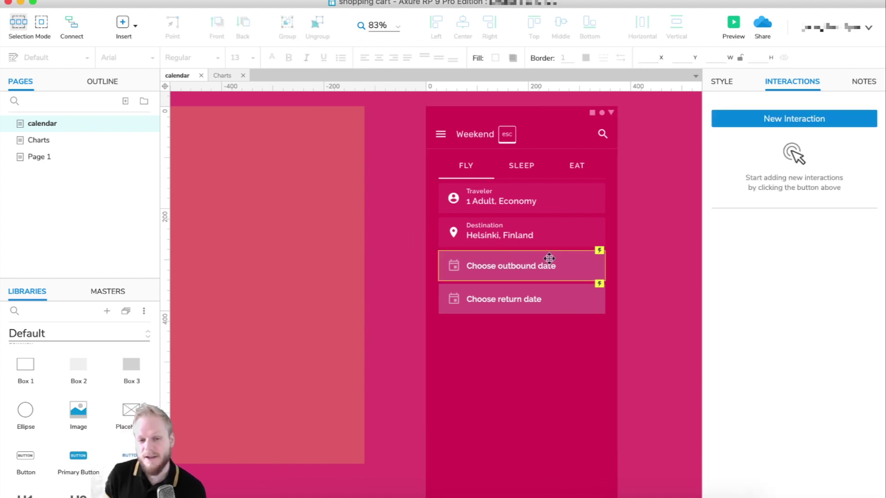
# Step: Move the ++Calendar panel over the booking screen to x -3, y 0 and open its State1 for editing
pyautogui.click(308, 188)
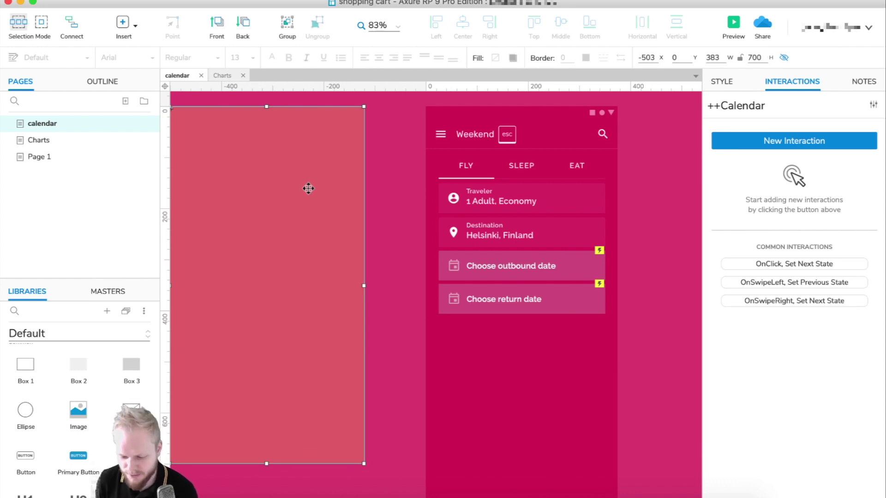
pyautogui.moveTo(279, 211); pyautogui.dragTo(534, 212)
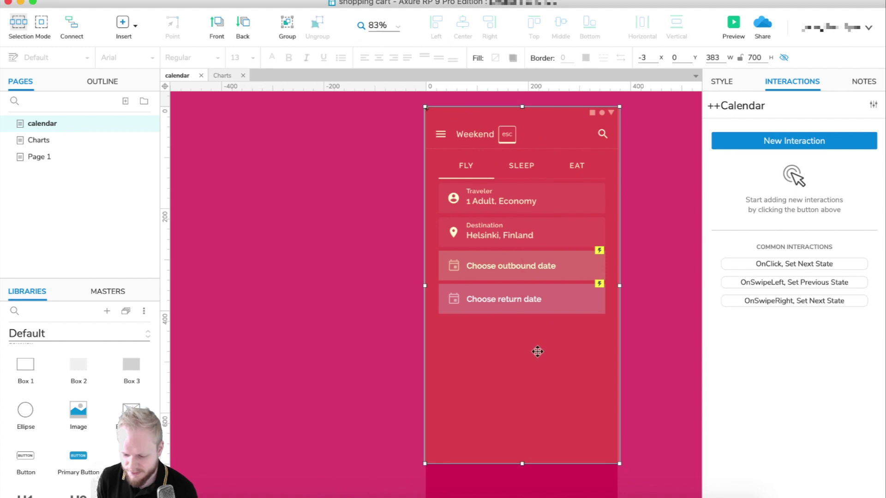
pyautogui.doubleClick(549, 385)
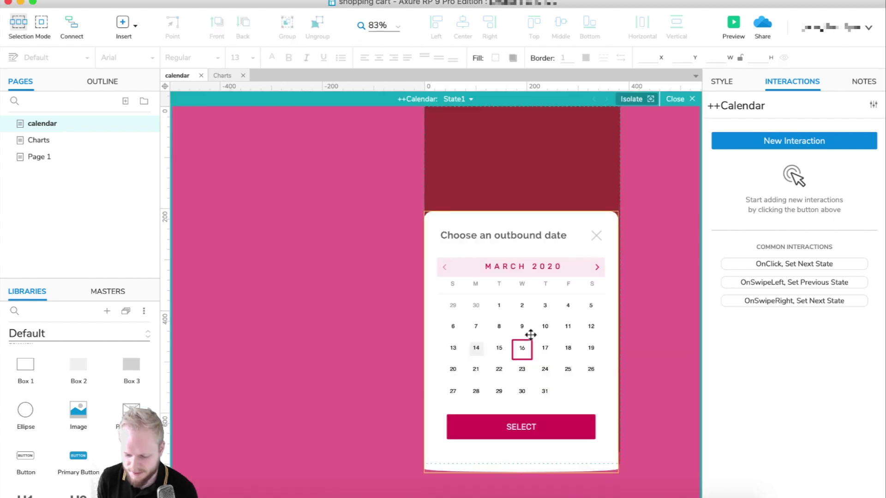
pyautogui.click(520, 325)
pyautogui.click(524, 326)
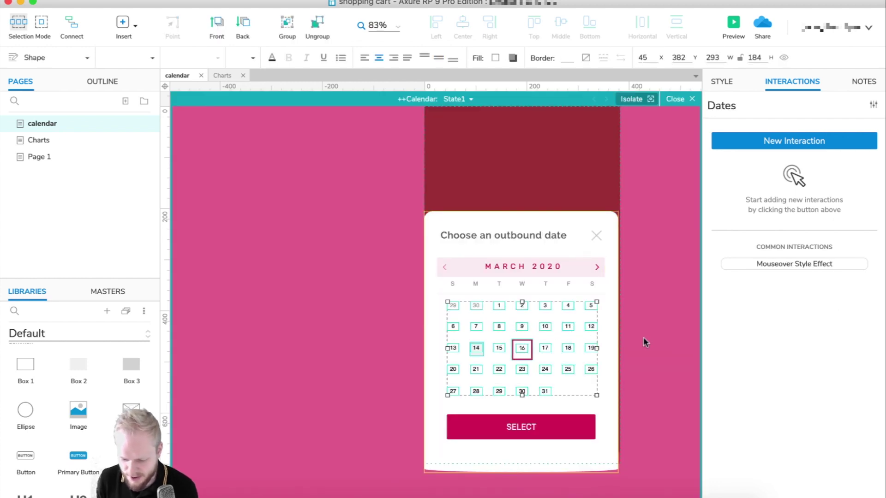
pyautogui.click(634, 323)
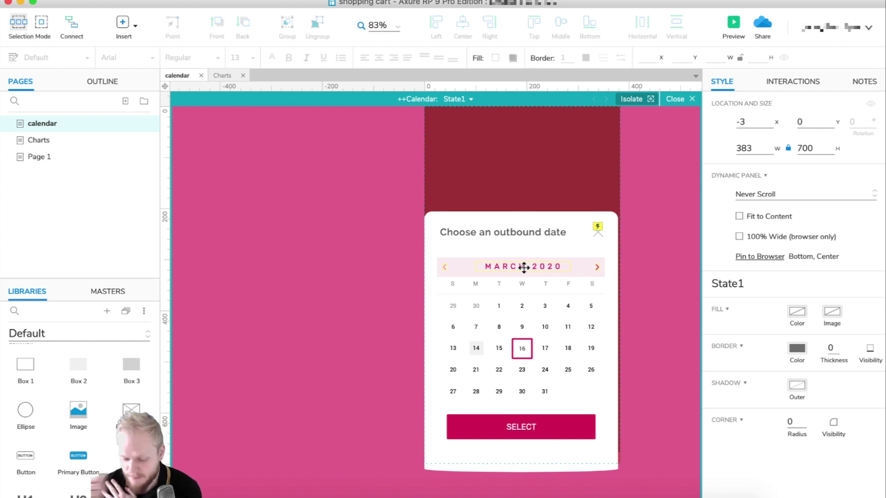
# Step: Convert the outlined square around March 16 into a dynamic panel
pyautogui.click(525, 342)
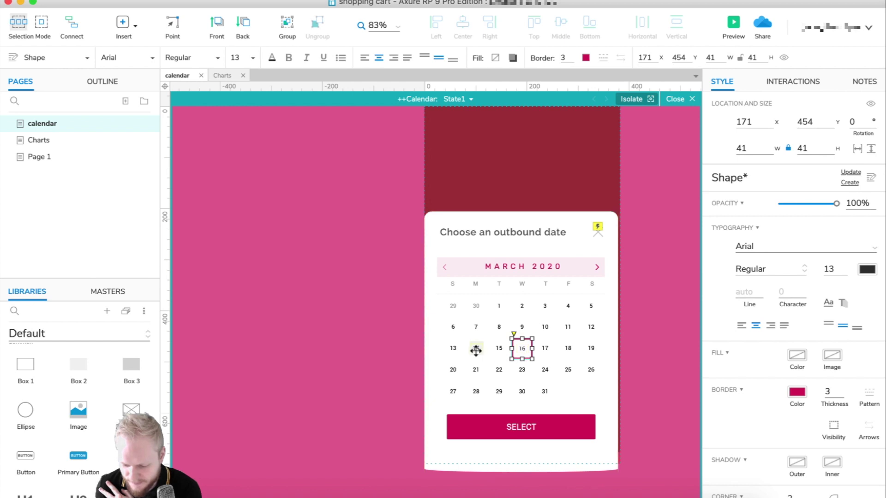
pyautogui.rightClick(527, 342)
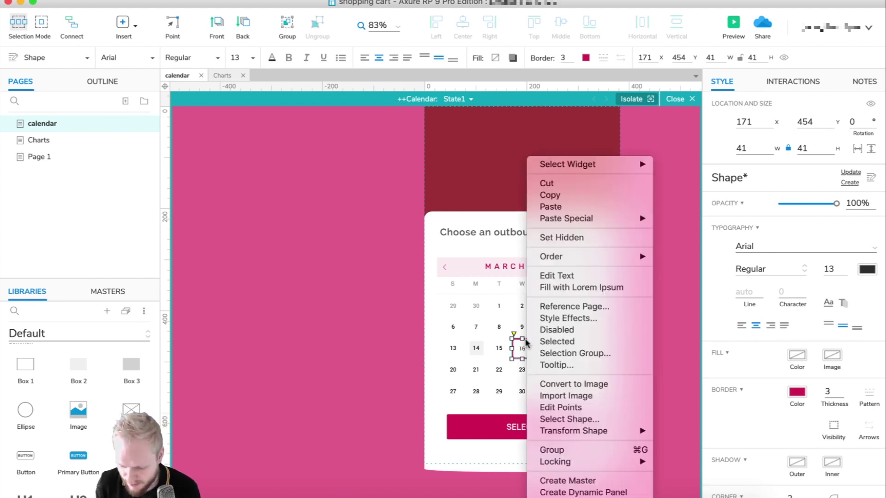
pyautogui.click(564, 493)
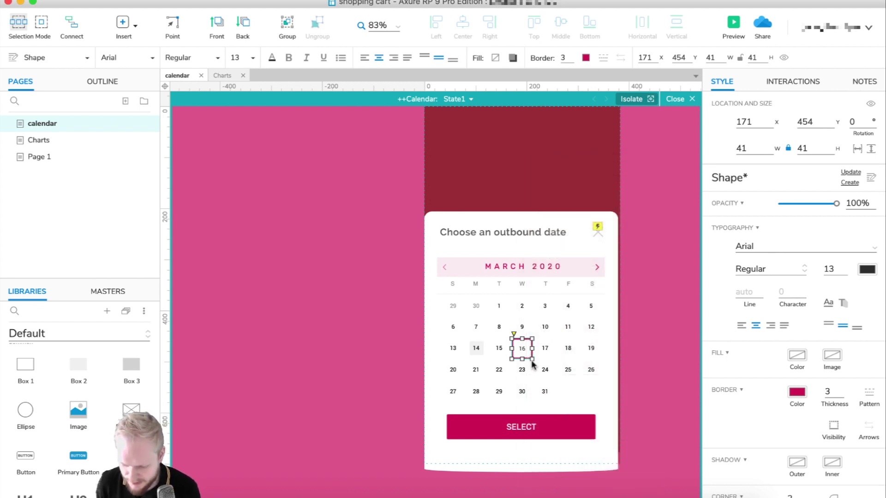
# Step: Name the dynamic panel around March 16 ++DateSelector and set it hidden
pyautogui.click(776, 84)
pyautogui.click(710, 106)
pyautogui.write('++Sele')
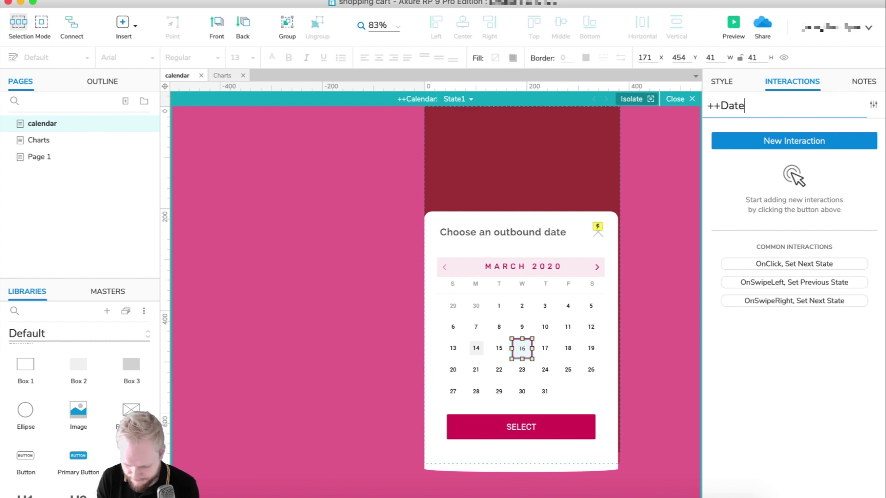
pyautogui.write('Selector')
pyautogui.press('Return')
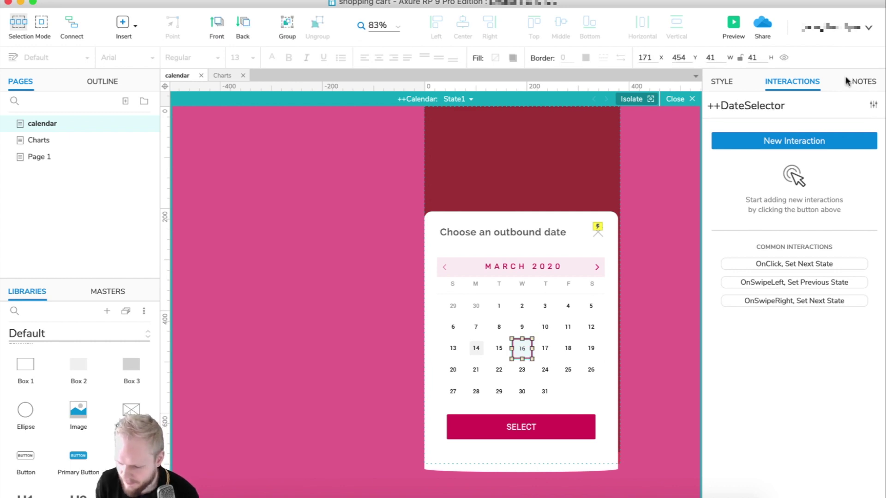
pyautogui.click(722, 81)
pyautogui.click(871, 103)
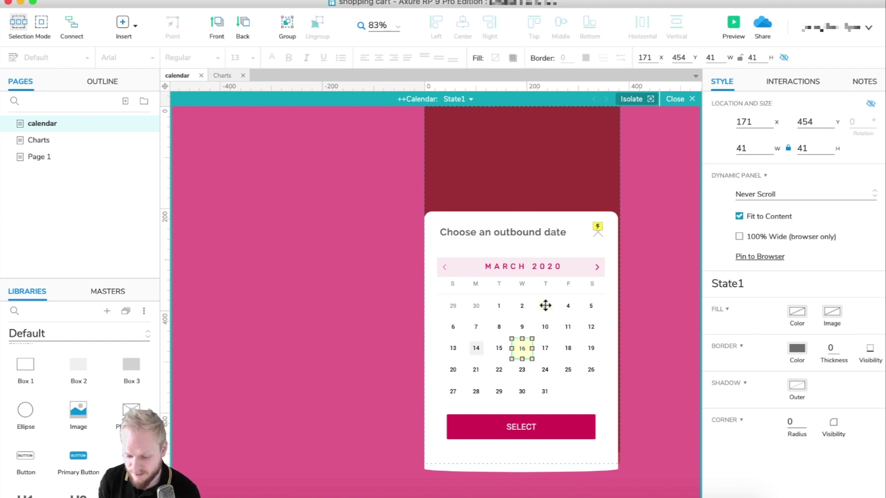
# Step: Nudge the grey highlight square of March 14 left to x 88
pyautogui.click(475, 350)
pyautogui.press('Left')
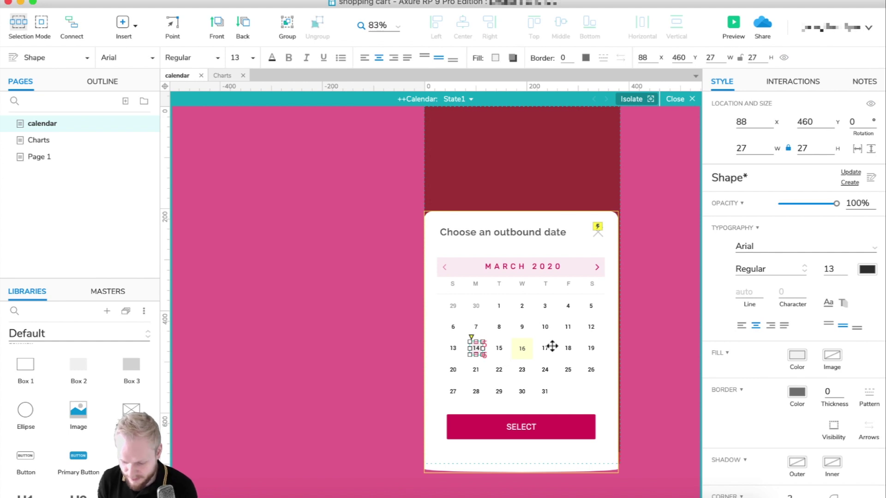
pyautogui.click(628, 369)
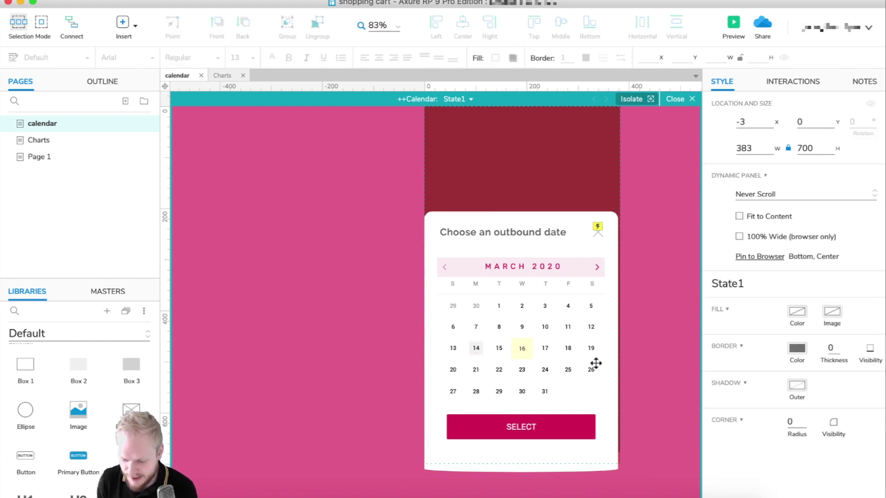
# Step: Move the ++DateSelector panel from March 16 onto March 1 at x 126, y 370 and make it visible
pyautogui.click(521, 306)
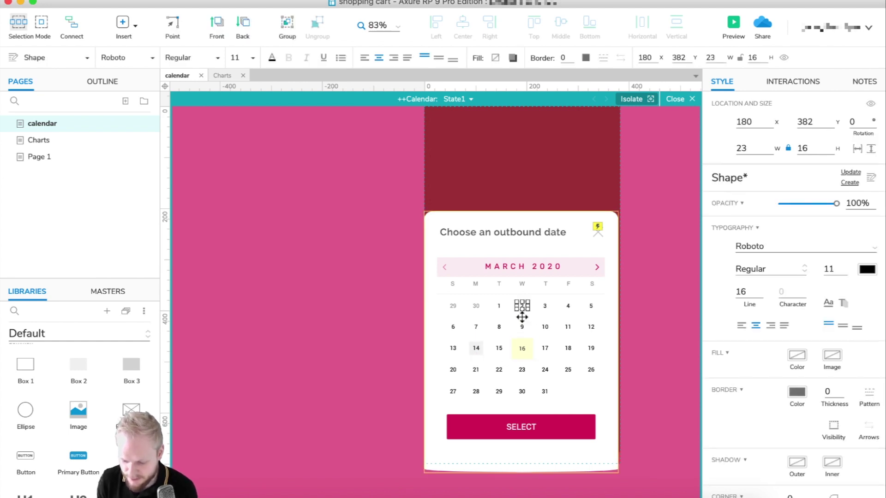
pyautogui.click(522, 350)
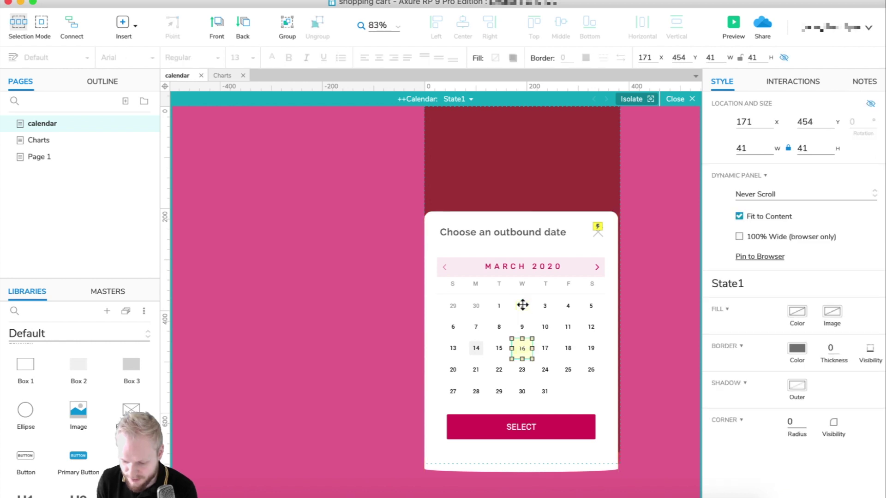
pyautogui.click(524, 352)
pyautogui.click(524, 351)
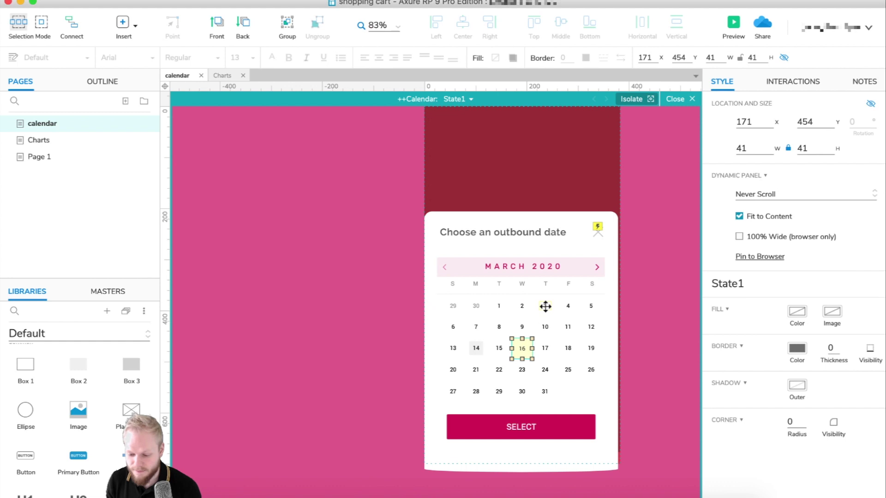
pyautogui.moveTo(529, 341); pyautogui.dragTo(504, 302)
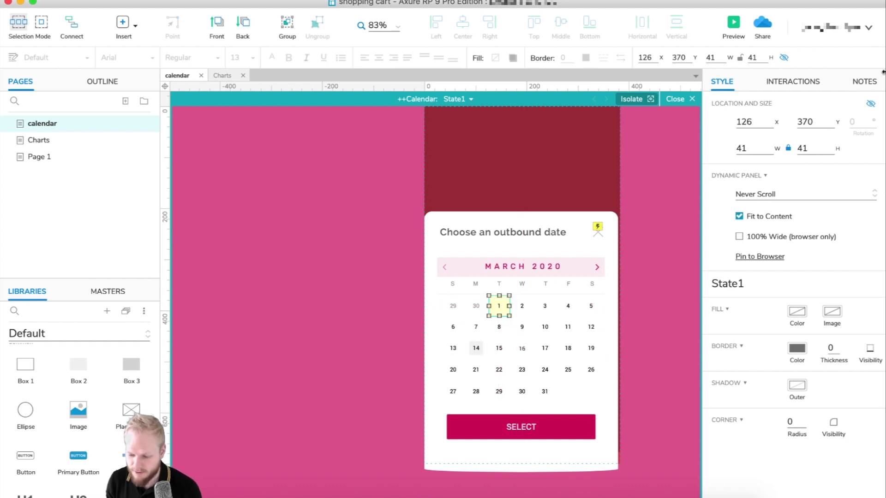
pyautogui.click(871, 102)
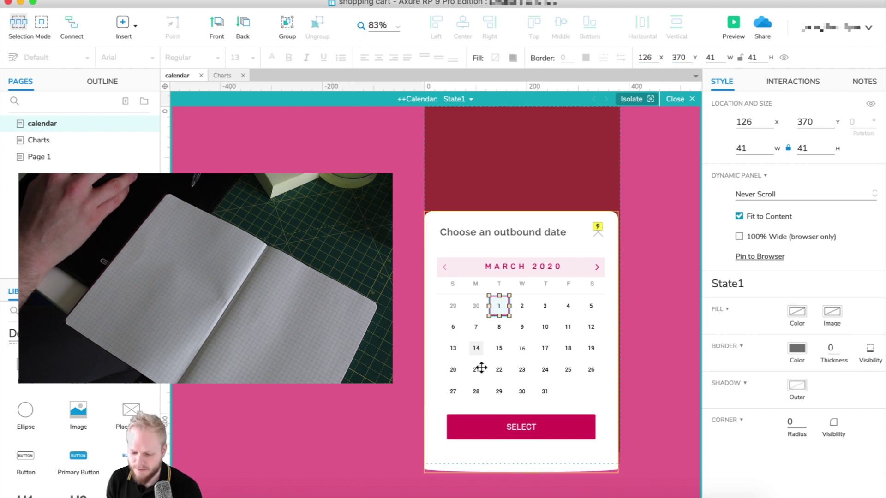
# Step: Try the date selector over March 2 and March 16, and return it to March 1 at x 126, y 370
pyautogui.moveTo(503, 306); pyautogui.dragTo(529, 299)
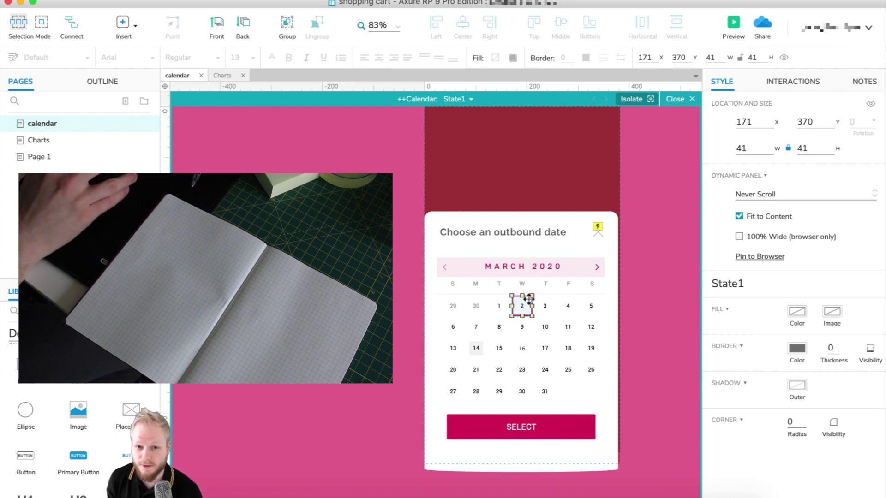
pyautogui.moveTo(526, 310); pyautogui.dragTo(526, 350)
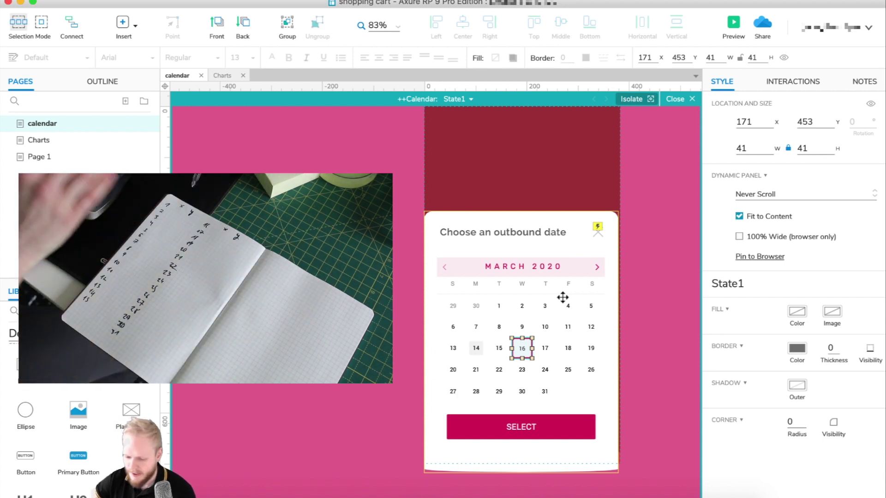
pyautogui.moveTo(520, 338); pyautogui.dragTo(497, 296)
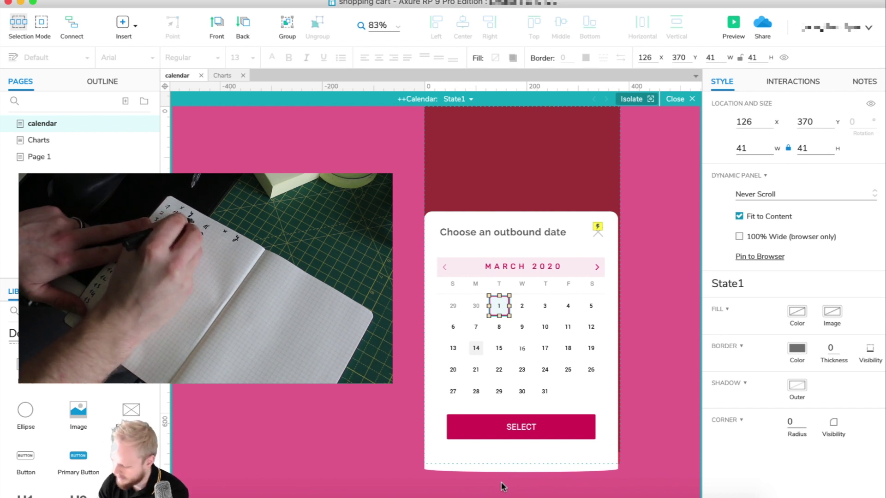
# Step: Nudge the date selector horizontally onto March 2 at x 170, y 370 to read off its coordinates
pyautogui.press('Right')
pyautogui.press('Right')
pyautogui.press('Right')
pyautogui.press('Right')
pyautogui.press('Right')
pyautogui.press('Right')
pyautogui.press('Right')
pyautogui.press('Right')
pyautogui.press('Right')
pyautogui.press('Right')
pyautogui.press('Right')
pyautogui.press('Right')
pyautogui.press('Right')
pyautogui.press('Right')
pyautogui.press('Right')
pyautogui.press('Right')
pyautogui.press('Right')
pyautogui.press('Right')
pyautogui.press('Right')
pyautogui.press('Right')
pyautogui.press('Right')
pyautogui.press('Right')
pyautogui.press('Right')
pyautogui.press('Right')
pyautogui.press('Right')
pyautogui.press('Right')
pyautogui.press('Right')
pyautogui.press('Right')
pyautogui.press('Right')
pyautogui.press('Right')
pyautogui.press('Right')
pyautogui.press('Right')
pyautogui.press('Right')
pyautogui.press('Right')
pyautogui.press('Right')
pyautogui.press('Right')
pyautogui.press('Right')
pyautogui.press('Right')
pyautogui.press('Right')
pyautogui.press('Right')
pyautogui.press('Right')
pyautogui.press('Right')
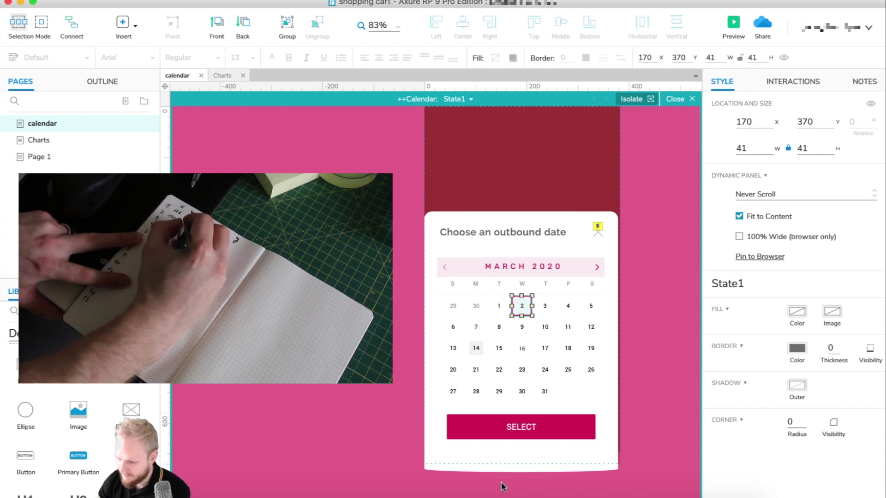
# Step: Nudge the date selector horizontally onto March 3 at x 215, y 370 to read off its coordinates
pyautogui.press('Right')
pyautogui.press('Right')
pyautogui.press('Right')
pyautogui.press('Right')
pyautogui.press('Right')
pyautogui.press('Right')
pyautogui.press('Right')
pyautogui.press('Right')
pyautogui.press('Right')
pyautogui.press('Right')
pyautogui.press('Right')
pyautogui.press('Right')
pyautogui.press('Right')
pyautogui.press('Right')
pyautogui.press('Right')
pyautogui.press('Right')
pyautogui.press('Right')
pyautogui.press('Right')
pyautogui.press('Right')
pyautogui.press('Right')
pyautogui.press('Right')
pyautogui.press('Right')
pyautogui.press('Right')
pyautogui.press('Right')
pyautogui.press('Right')
pyautogui.press('Right')
pyautogui.press('Right')
pyautogui.press('Right')
pyautogui.press('Right')
pyautogui.press('Right')
pyautogui.press('Right')
pyautogui.press('Right')
pyautogui.press('Right')
pyautogui.press('Right')
pyautogui.press('Right')
pyautogui.press('Right')
pyautogui.press('Right')
pyautogui.press('Right')
pyautogui.press('Right')
pyautogui.press('Right')
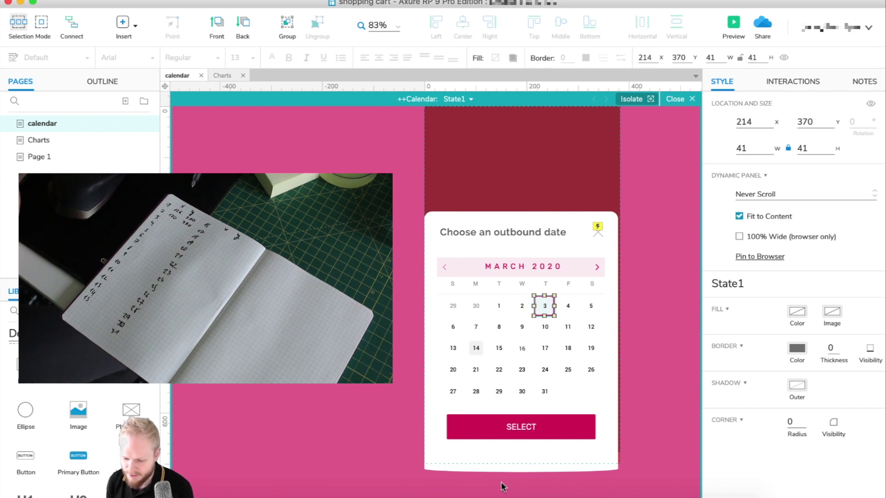
pyautogui.press('Right')
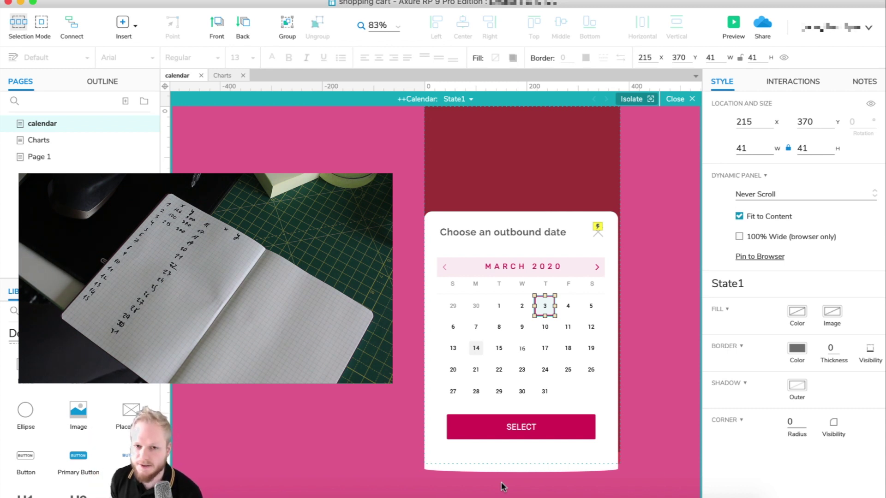
# Step: Place the date selector over each date from March 4 to March 31 in turn, noting its coordinates and ending at x 216, y 538
pyautogui.press('Tab')
pyautogui.press('Tab')
pyautogui.press('Tab')
pyautogui.press('Tab')
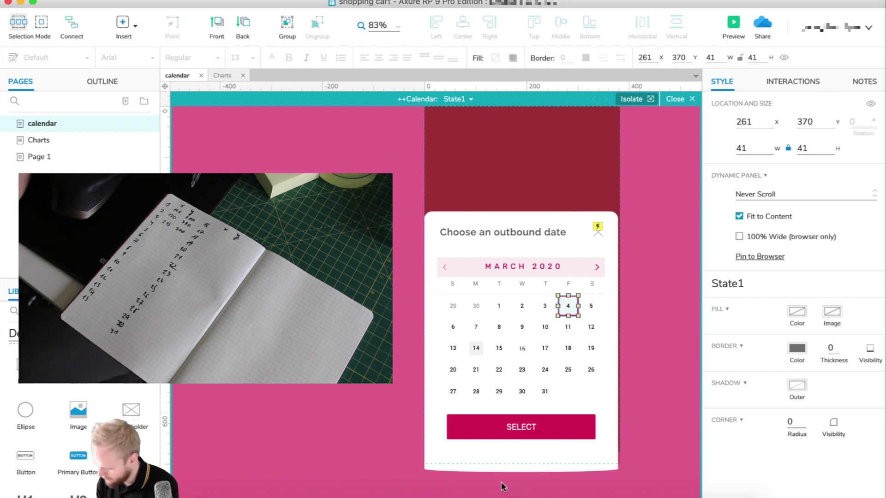
pyautogui.press('Tab')
pyautogui.press('Tab')
pyautogui.press('Tab')
pyautogui.press('Tab')
pyautogui.press('Tab')
pyautogui.press('Tab')
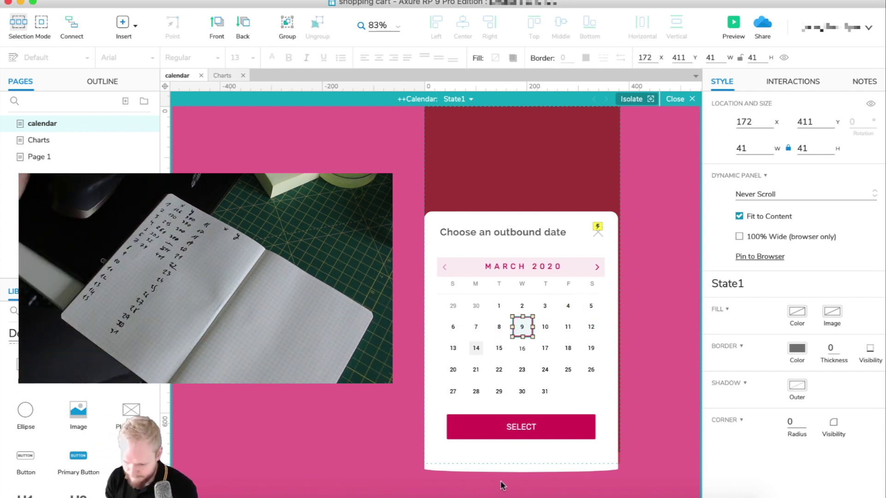
pyautogui.press('Tab')
pyautogui.press('Tab')
pyautogui.press('Tab')
pyautogui.press('Tab')
pyautogui.press('Tab')
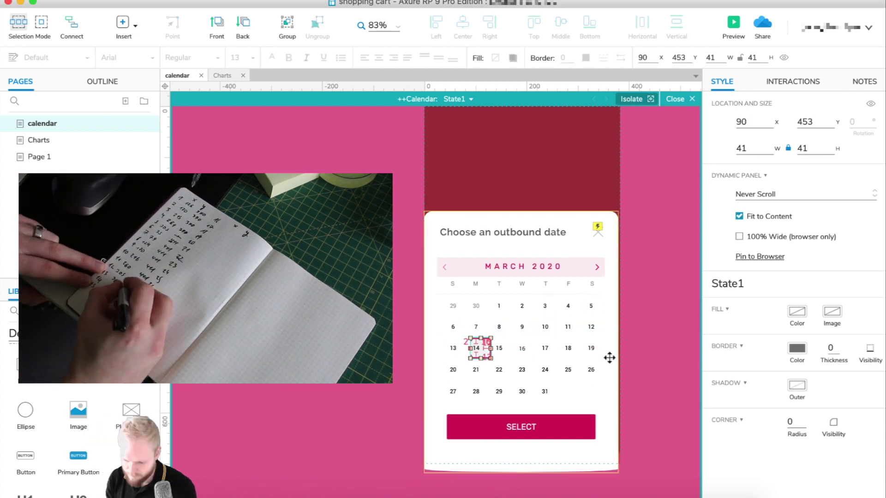
pyautogui.press('Tab')
pyautogui.press('Tab')
pyautogui.press('Tab')
pyautogui.press('Tab')
pyautogui.press('Tab')
pyautogui.press('Tab')
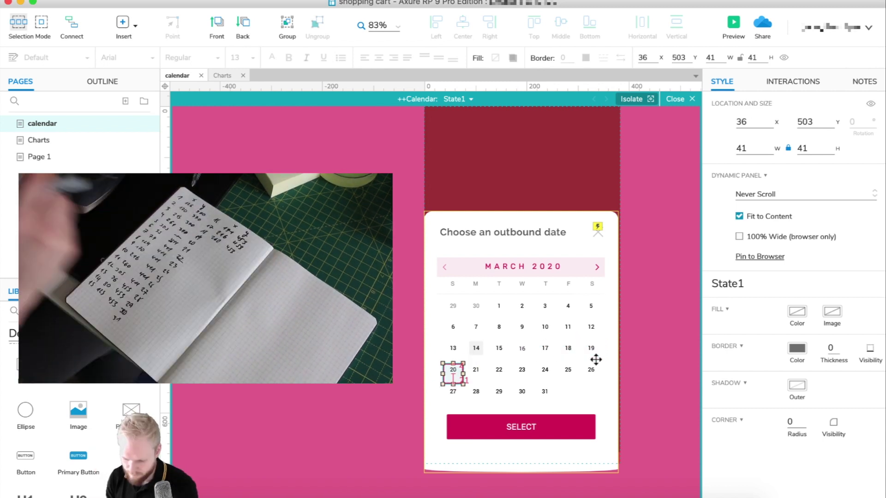
pyautogui.press('Tab')
pyautogui.press('Tab')
pyautogui.press('Tab')
pyautogui.press('Tab')
pyautogui.press('Tab')
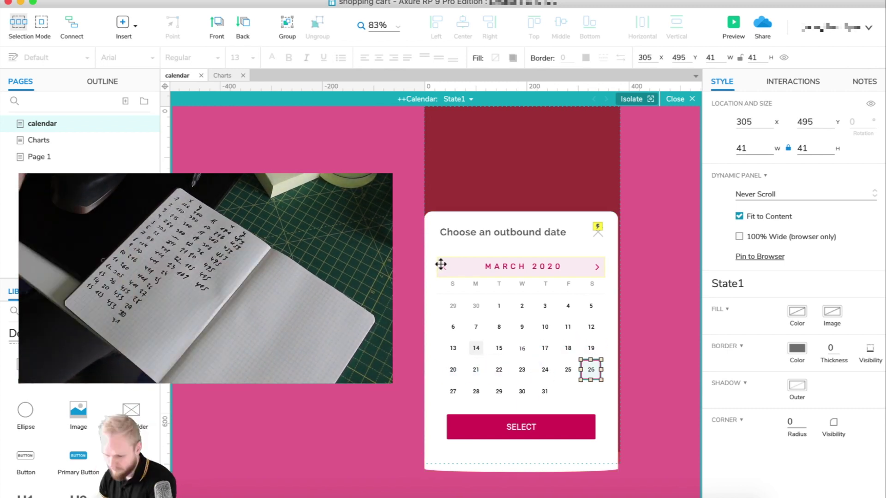
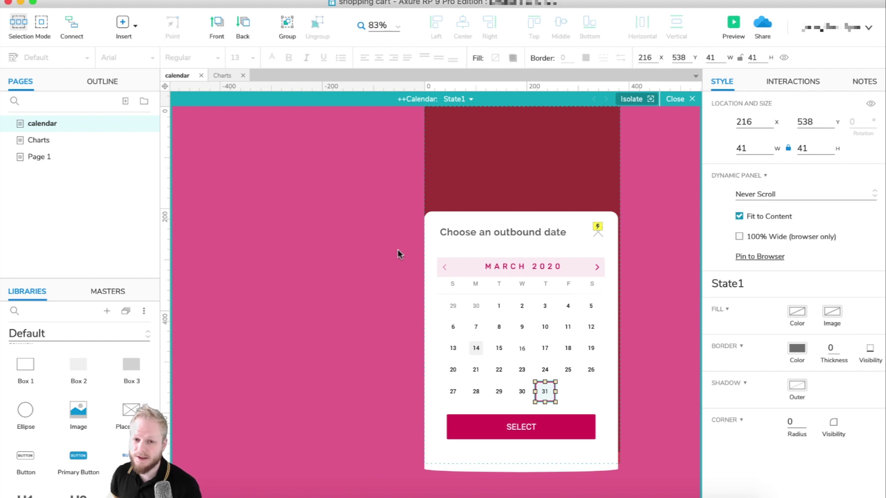
# Step: Place a hot spot over March 1, about 45 by 40 px at x 124, y 372
pyautogui.click(499, 306)
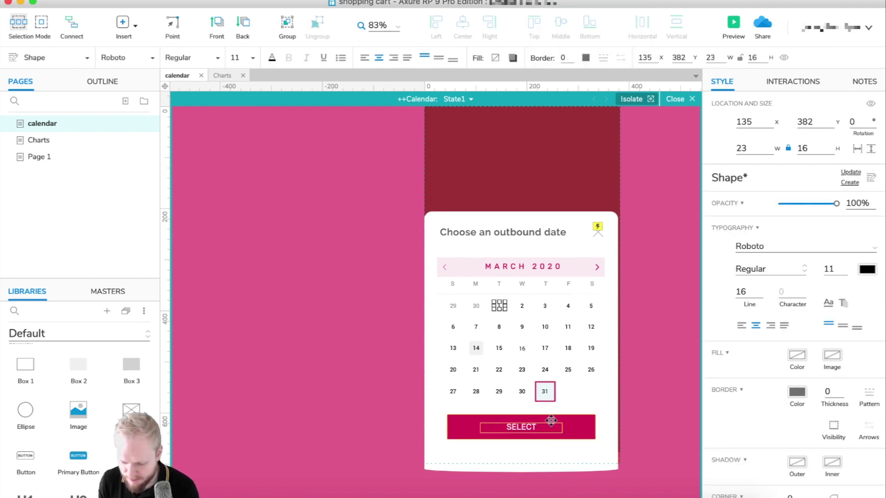
pyautogui.click(343, 283)
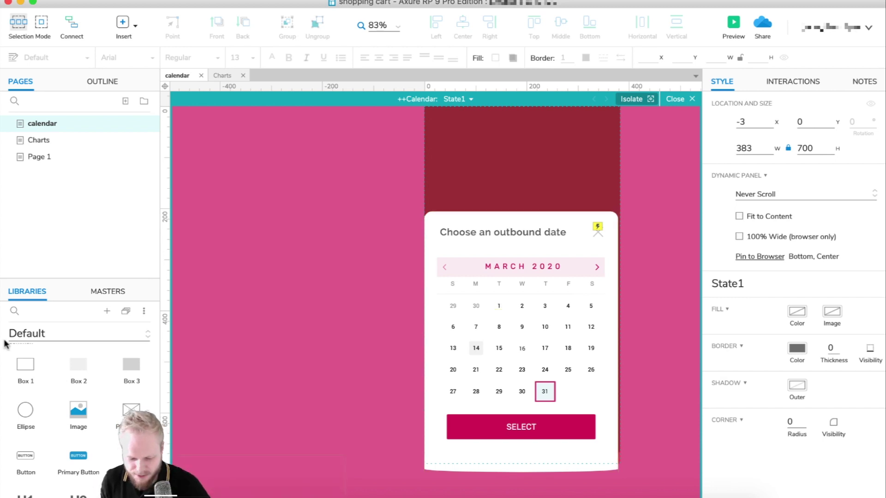
pyautogui.scroll(-5, 59, 421)
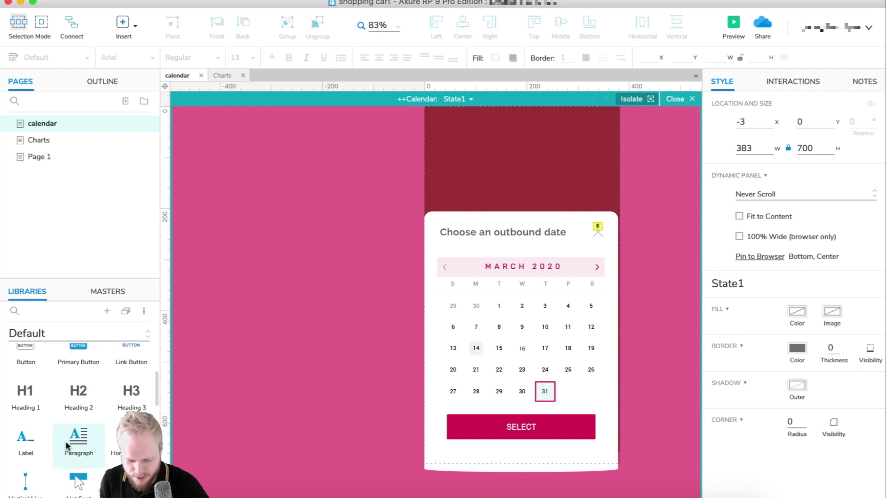
pyautogui.moveTo(79, 482); pyautogui.dragTo(482, 295)
pyautogui.moveTo(534, 349); pyautogui.dragTo(488, 307)
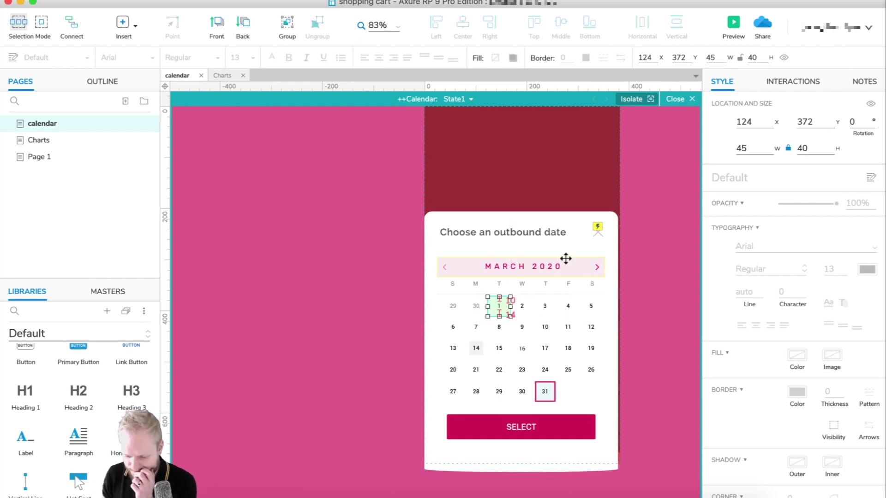
# Step: Give the March 1 hot spot an OnClick interaction with a Move action targeting ++DateSelector
pyautogui.click(793, 82)
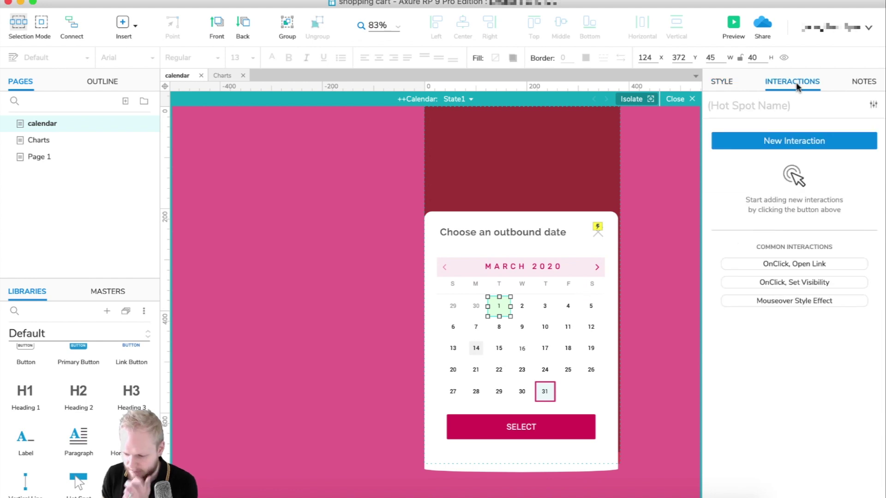
pyautogui.click(791, 142)
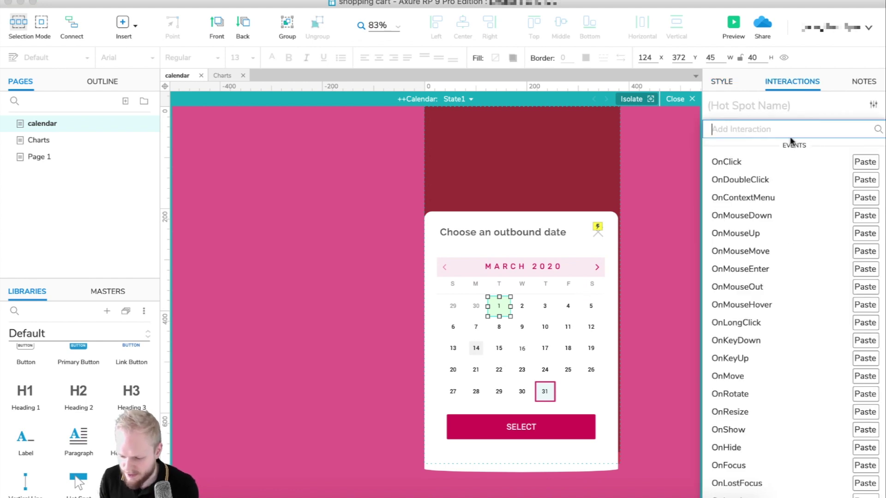
pyautogui.click(813, 163)
pyautogui.scroll(-3, 752, 369)
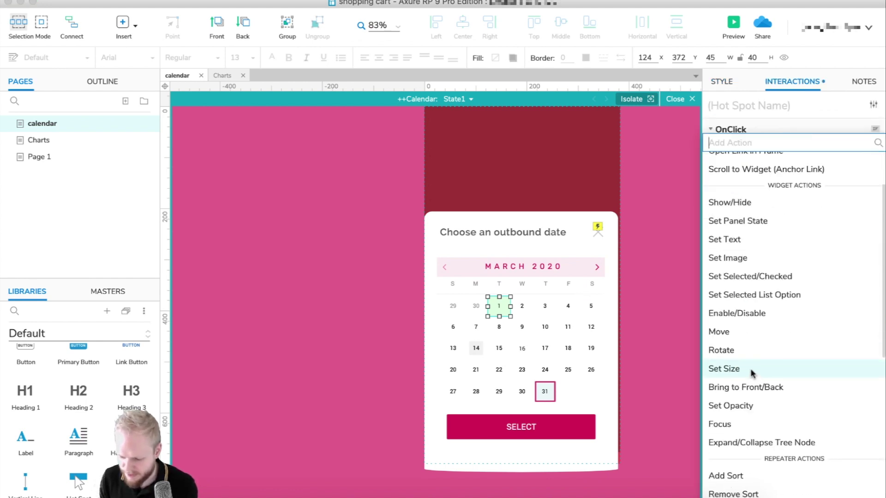
pyautogui.click(730, 331)
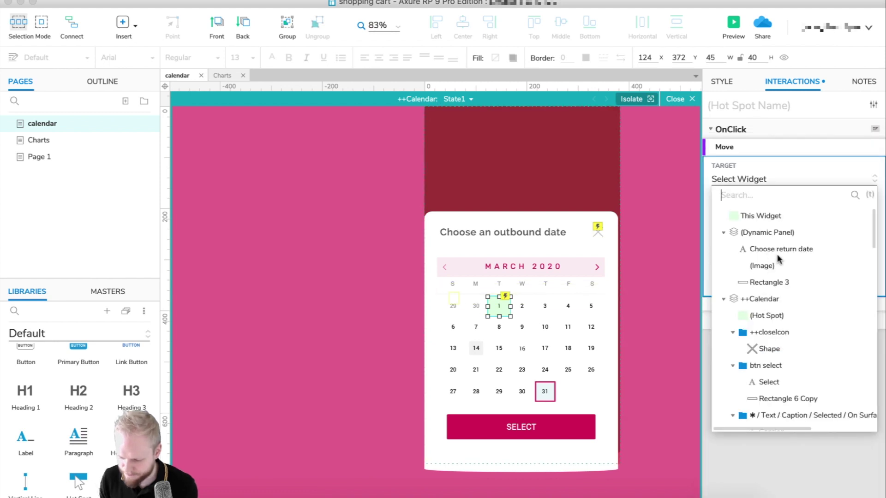
pyautogui.scroll(-3, 782, 286)
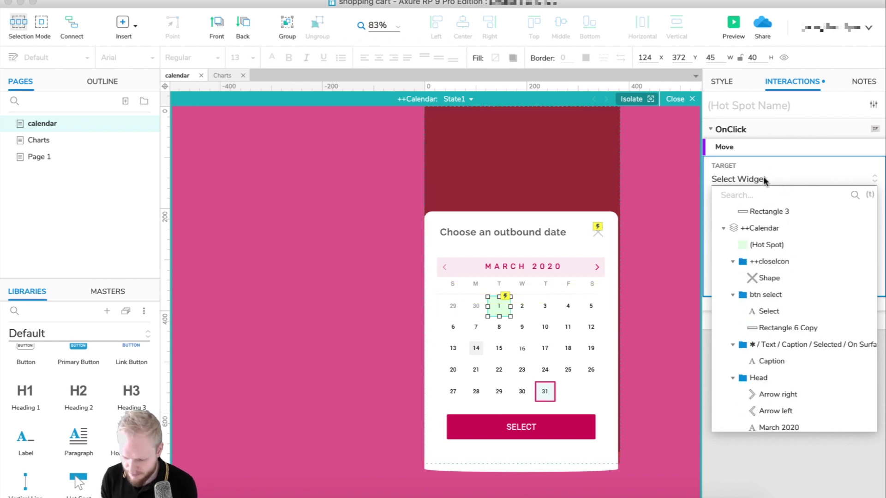
pyautogui.write('++')
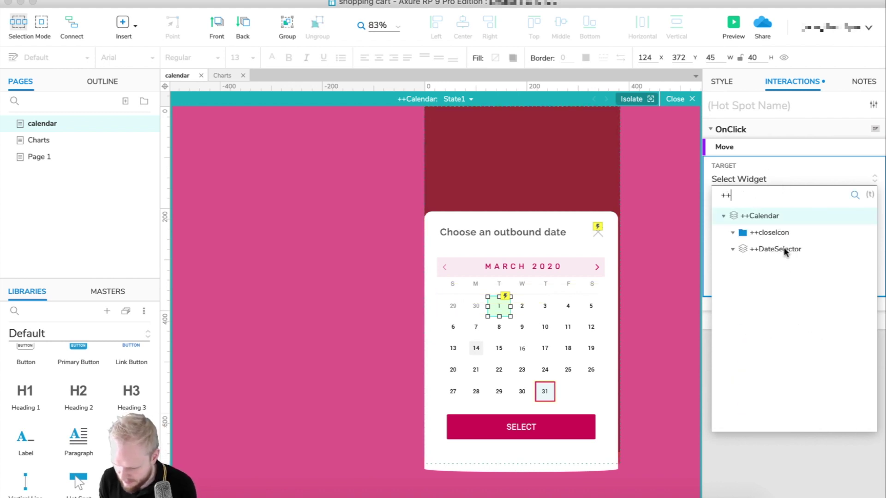
pyautogui.click(782, 249)
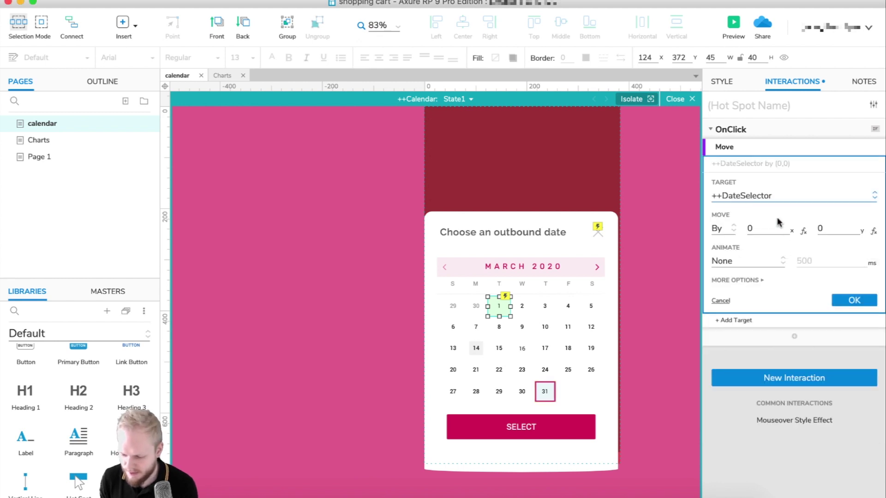
# Step: Set the Move action to send ++DateSelector to the absolute position x 126, y 370 without animation
pyautogui.click(730, 229)
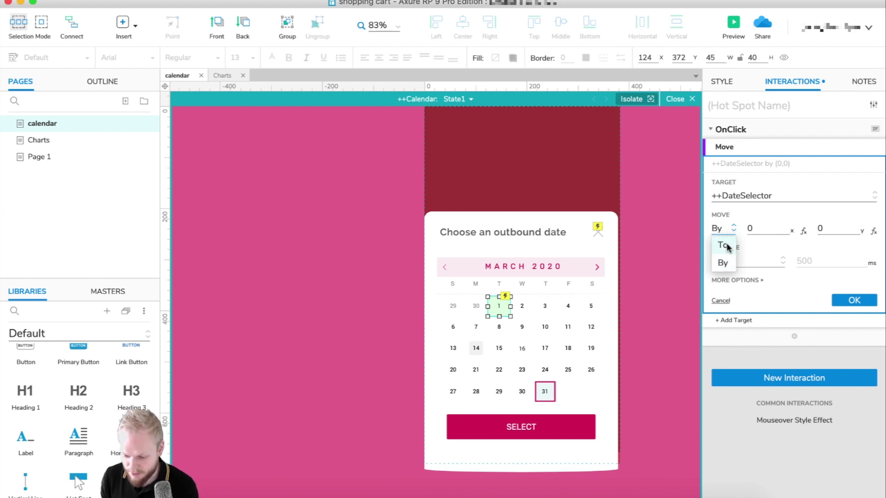
pyautogui.click(728, 248)
pyautogui.moveTo(767, 228); pyautogui.dragTo(749, 230)
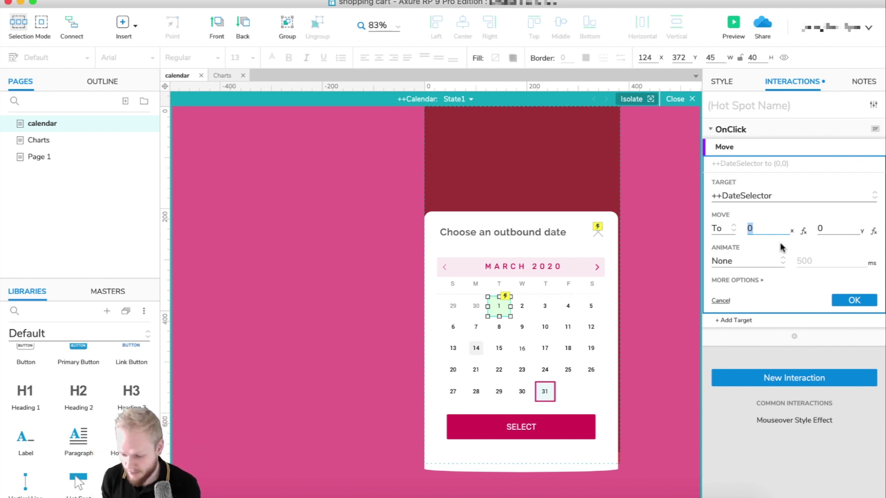
pyautogui.write('126')
pyautogui.press('Tab')
pyautogui.write('370')
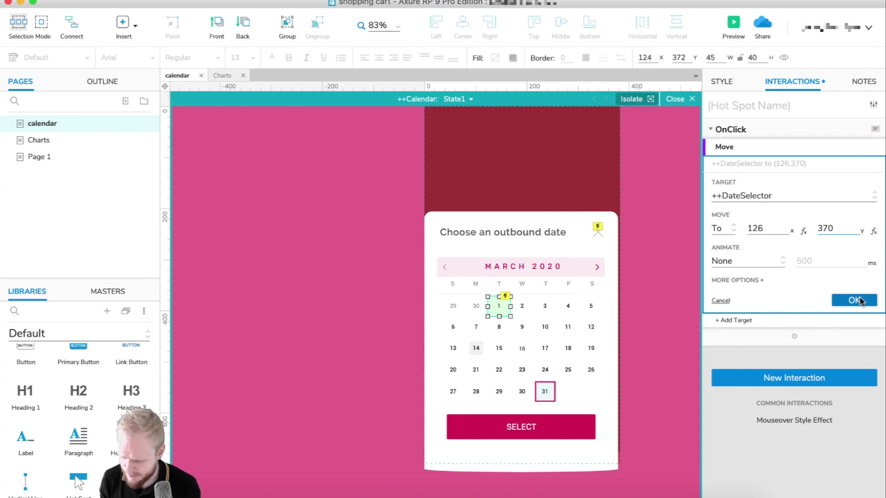
pyautogui.click(749, 264)
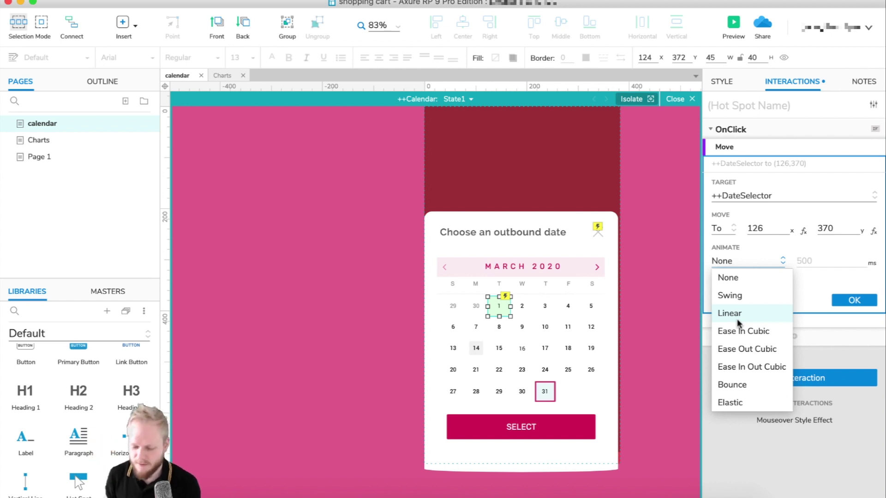
pyautogui.press('Escape')
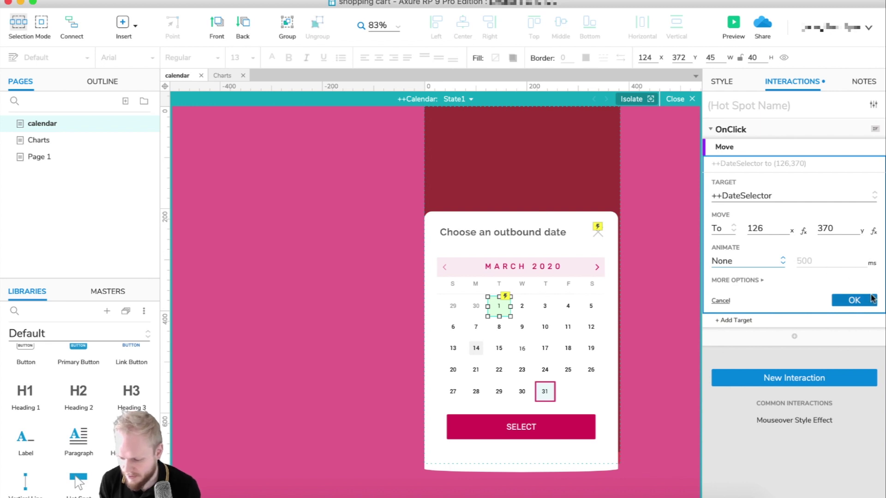
pyautogui.click(854, 299)
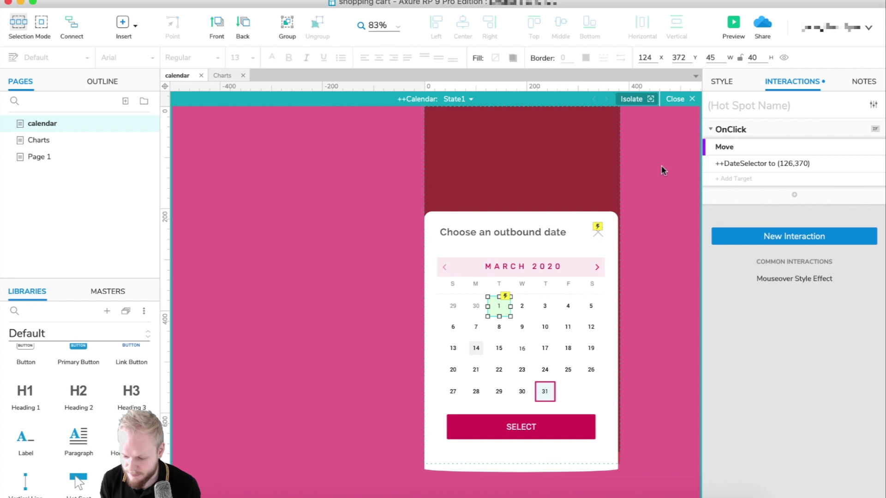
# Step: Copy the March 1 hot spot with its interaction onto March 2 at x 168, y 372
pyautogui.click(391, 317)
pyautogui.moveTo(498, 306); pyautogui.dragTo(515, 319)
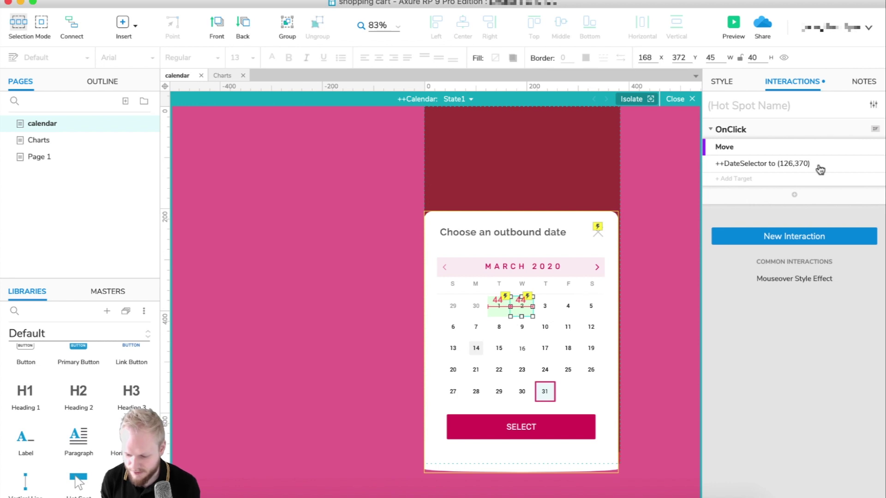
# Step: Set the March 2 hot spot's Move action to send ++DateSelector to x 170, y 370
pyautogui.click(795, 164)
pyautogui.moveTo(777, 226); pyautogui.dragTo(751, 229)
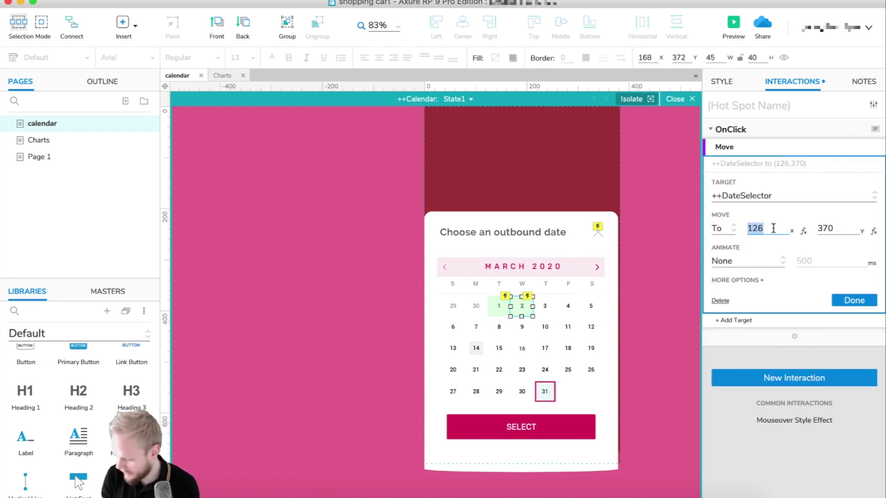
pyautogui.write('170')
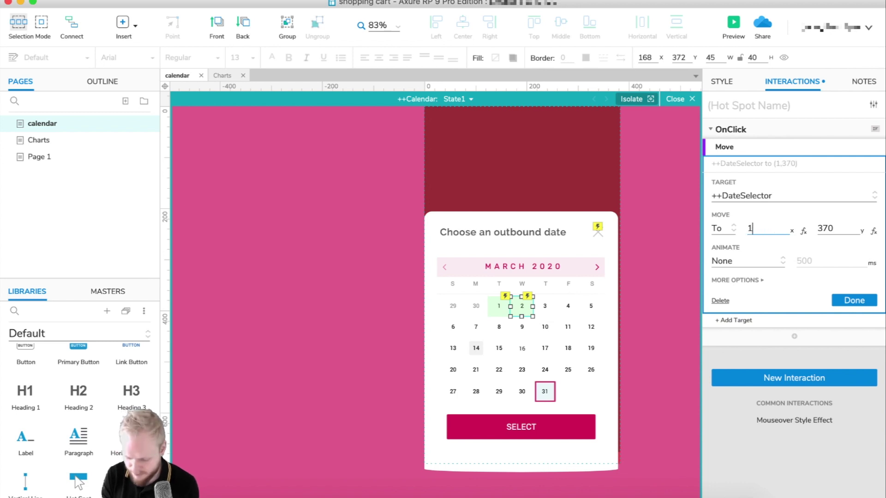
pyautogui.click(852, 301)
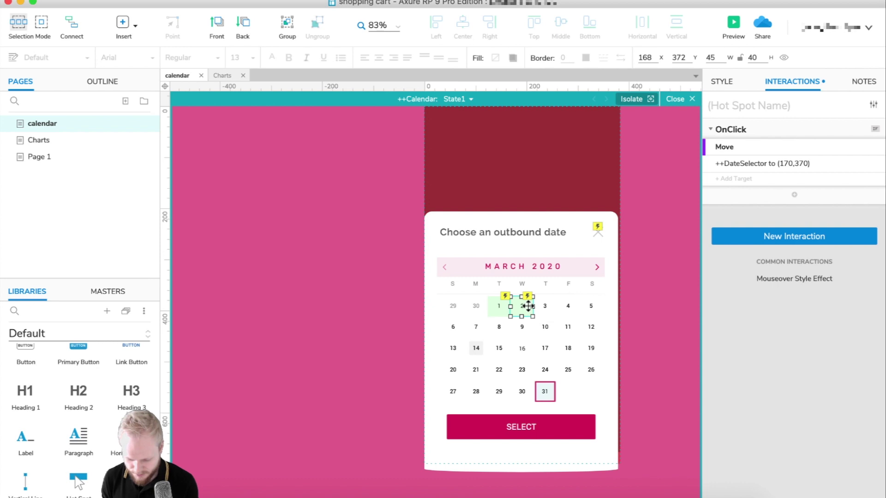
# Step: Copy the March 2 hot spot with its interaction onto March 3 at x 213, y 372
pyautogui.moveTo(529, 306)
pyautogui.mouseDown()
pyautogui.moveTo(556, 306)
pyautogui.moveTo(528, 306)
pyautogui.mouseUp()
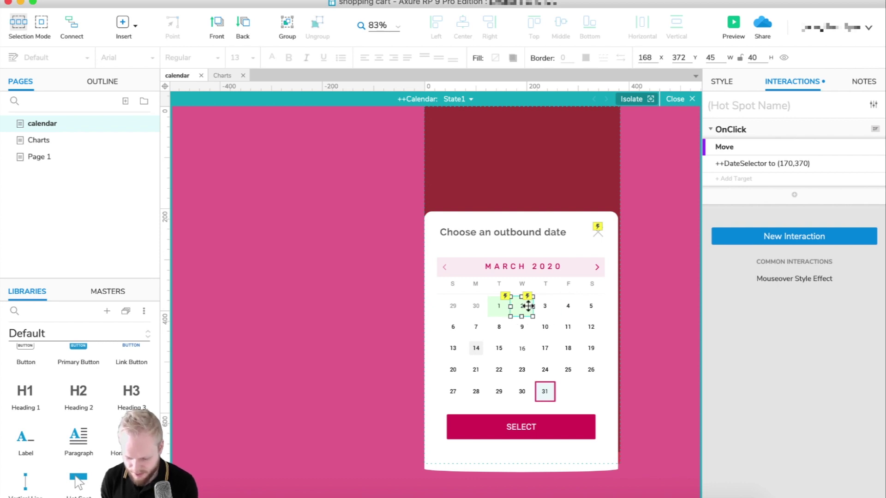
pyautogui.hotkey('shift', 'Right')
pyautogui.hotkey('shift', 'Right')
pyautogui.hotkey('shift', 'Right')
pyautogui.hotkey('shift', 'Right')
pyautogui.hotkey('shift', 'Right')
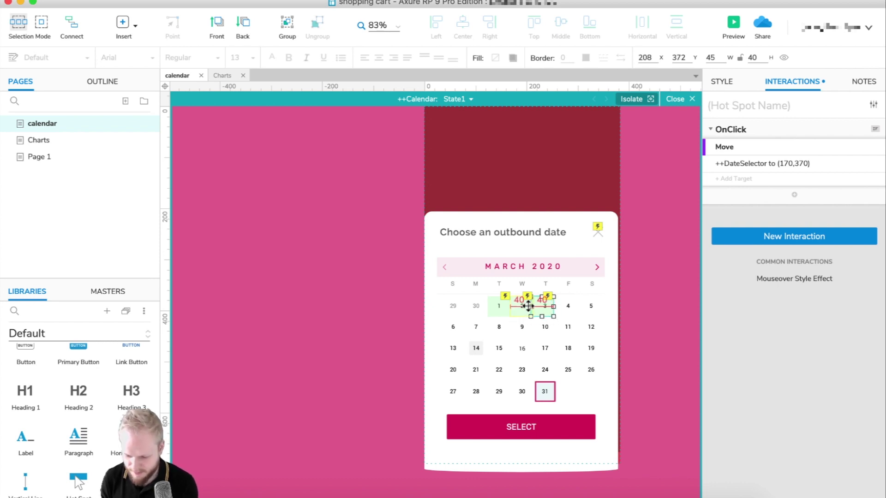
pyautogui.press('Left')
pyautogui.press('Left')
pyautogui.press('Left')
pyautogui.press('Left')
pyautogui.press('Left')
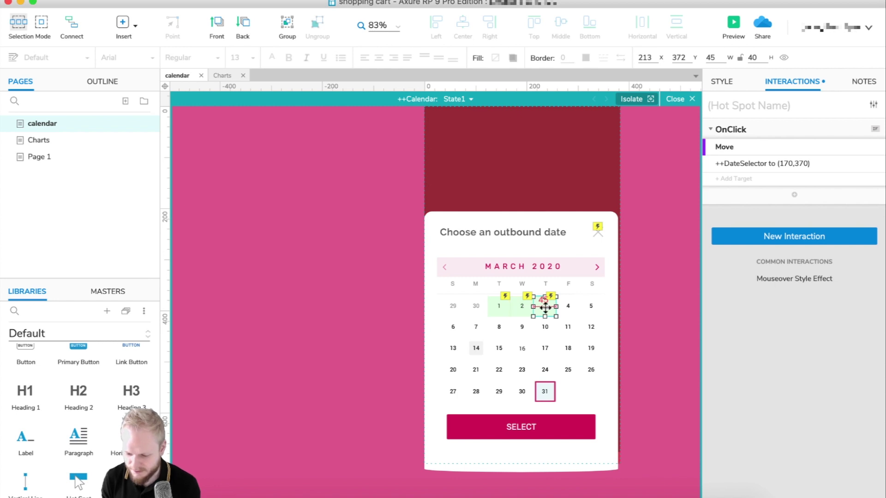
# Step: Set the March 3 hot spot's Move action to send ++DateSelector to x 216, y 370
pyautogui.click(792, 162)
pyautogui.click(769, 229)
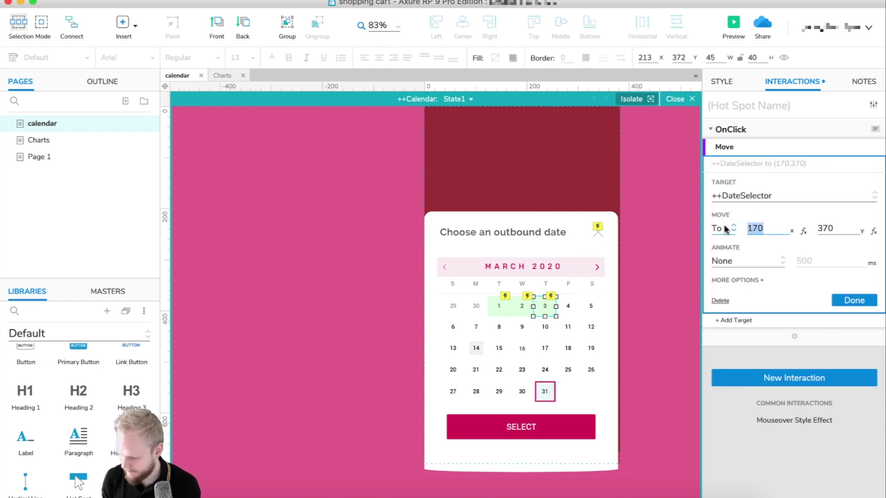
pyautogui.write('261')
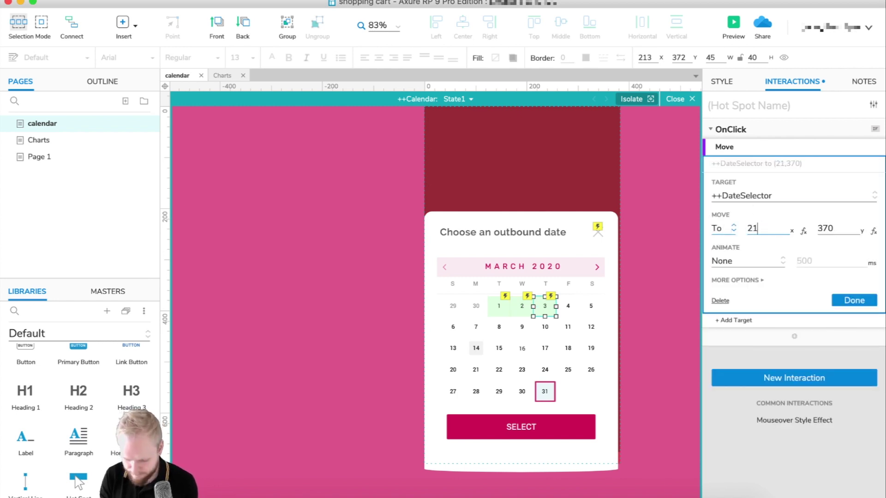
pyautogui.press('Return')
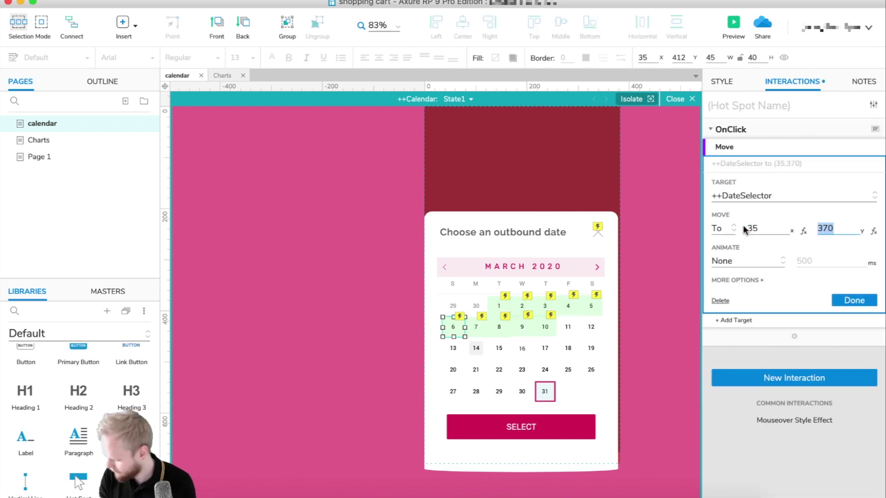
# Step: Cover the remaining dates through March 31 with copied hot spots, pointing each Move action of ++DateSelector to its own day's coordinates
pyautogui.press('Return')
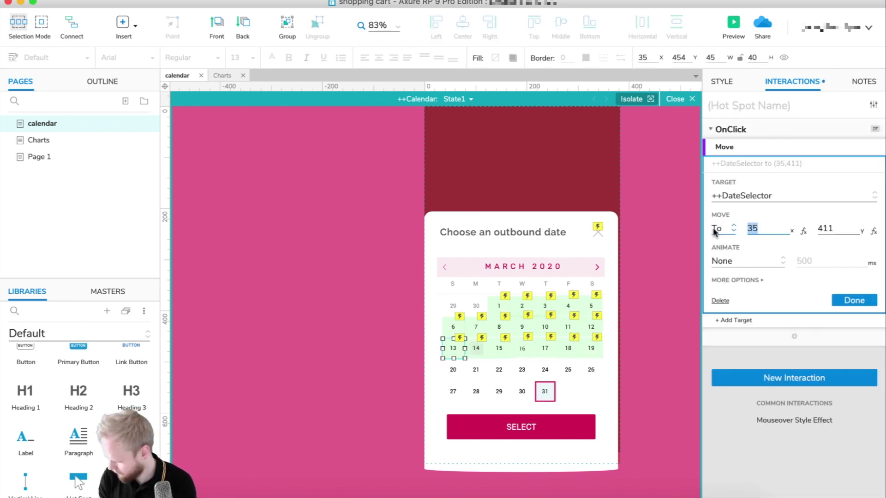
pyautogui.write('216')
pyautogui.press('Tab')
pyautogui.write('45')
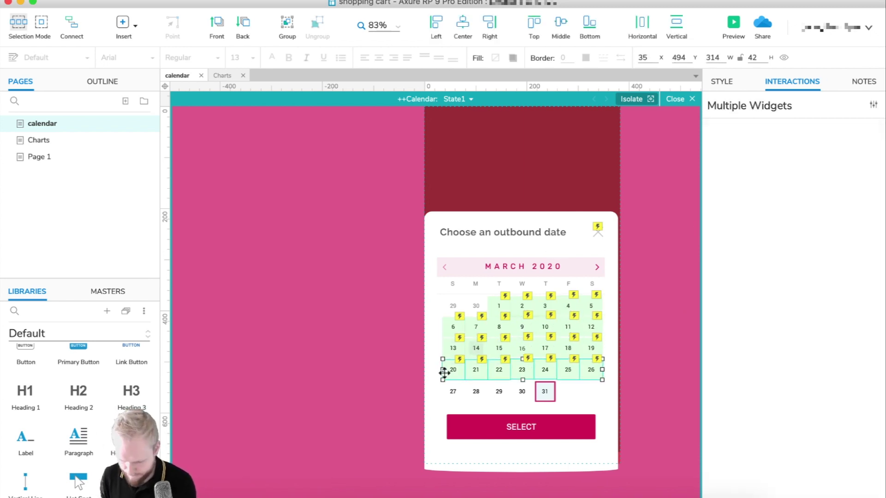
pyautogui.click(604, 307)
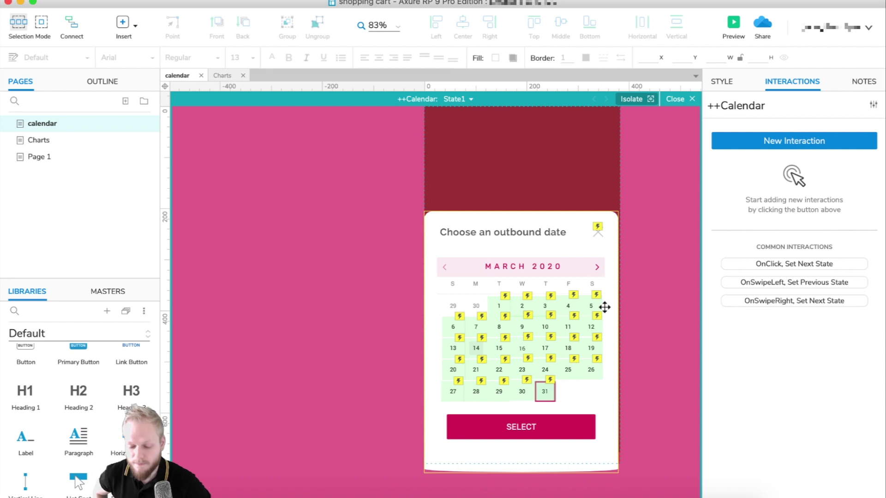
pyautogui.hscroll(3, 604, 307)
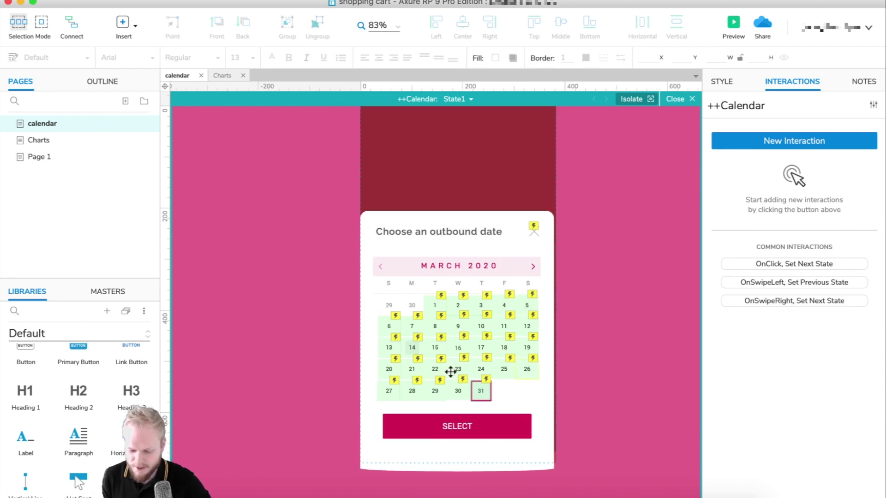
# Step: Hide the ++DateSelector panel on March 31 by default
pyautogui.click(461, 387)
pyautogui.click(484, 393)
pyautogui.click(485, 400)
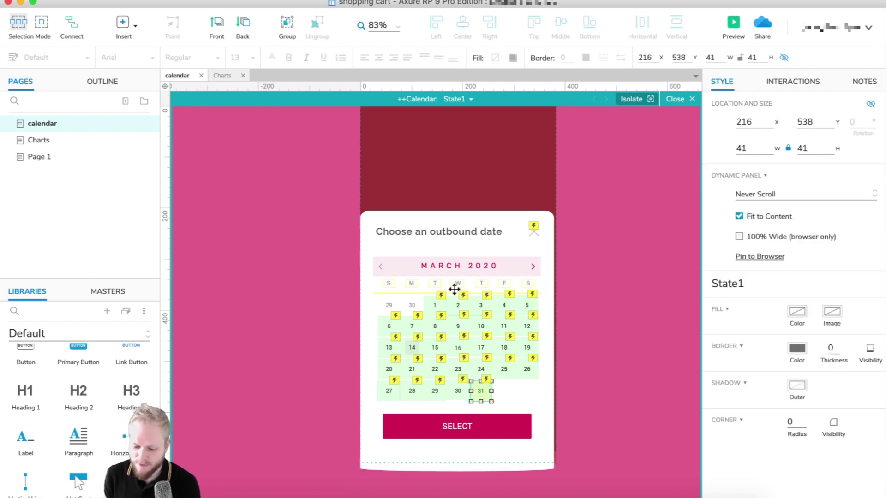
# Step: Add a Show/Hide action to the March 1 hot spot's OnClick that shows ++DateSelector without animation
pyautogui.click(433, 306)
pyautogui.click(785, 84)
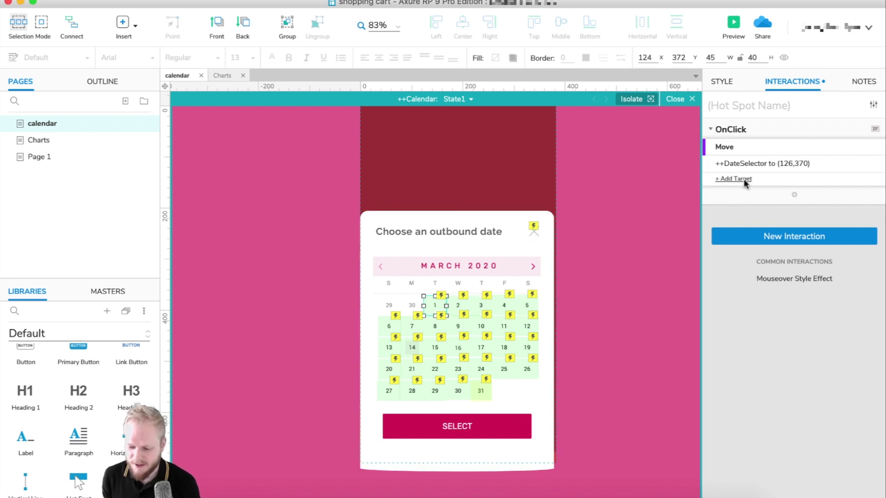
pyautogui.click(794, 196)
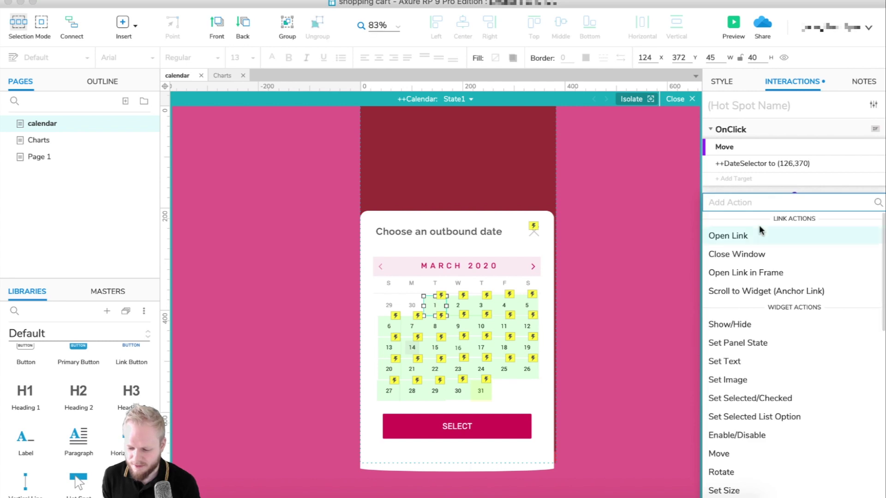
pyautogui.click(744, 324)
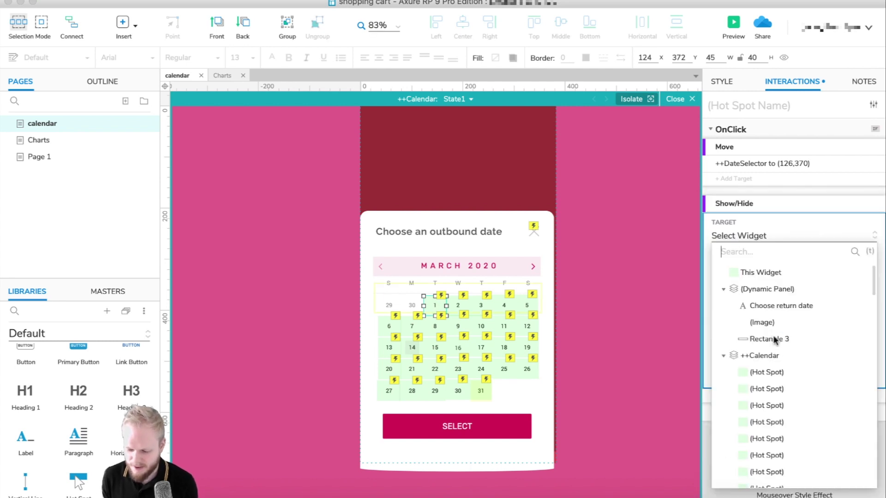
pyautogui.write('++')
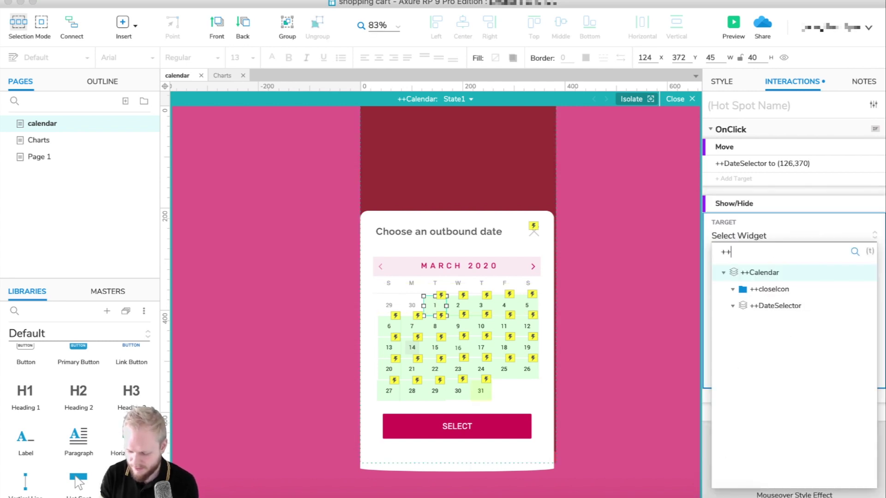
pyautogui.click(787, 304)
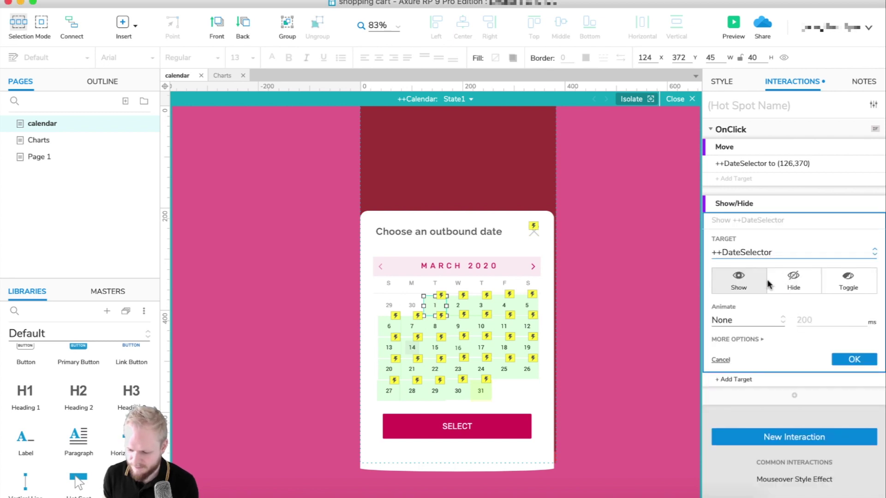
pyautogui.click(853, 361)
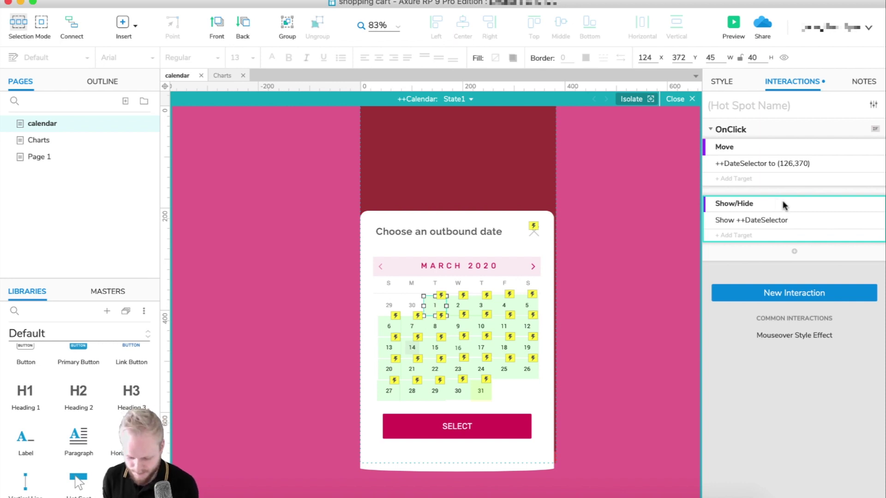
# Step: Copy the Show ++DateSelector action from the March 1 hot spot to the other date hot spots through March 31
pyautogui.click(456, 302)
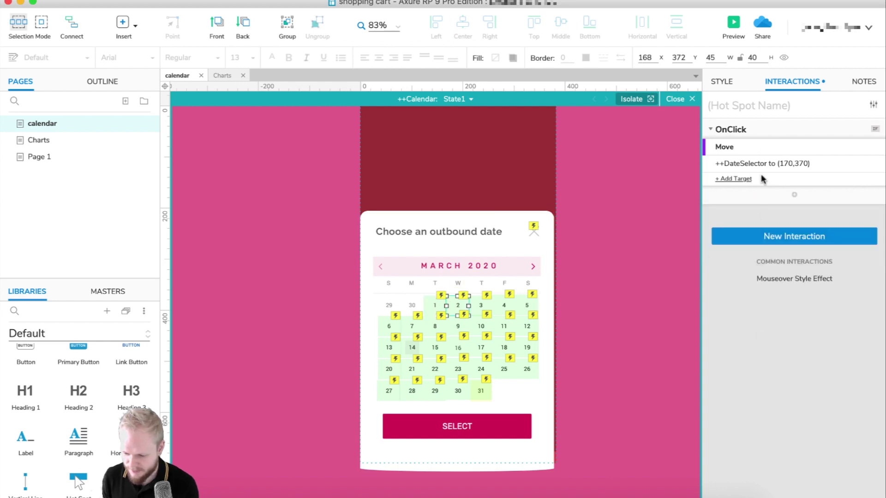
pyautogui.click(510, 306)
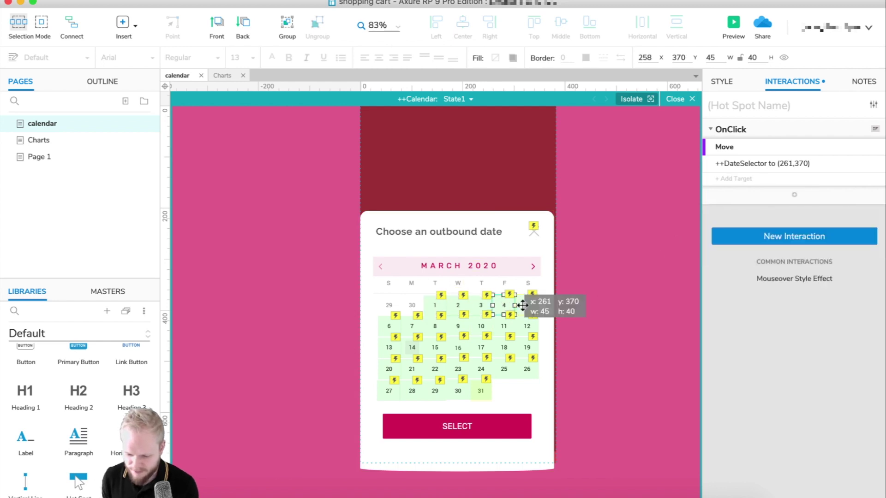
pyautogui.click(397, 326)
pyautogui.click(413, 327)
pyautogui.click(390, 348)
pyautogui.click(390, 389)
pyautogui.click(480, 390)
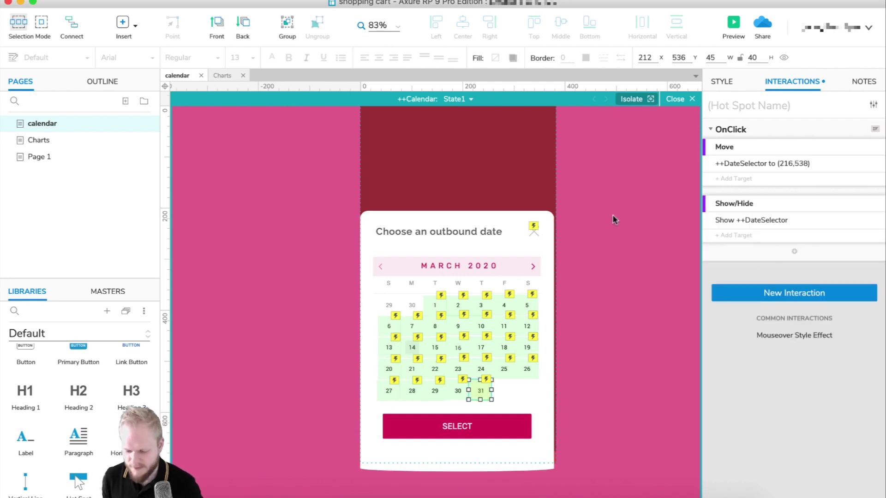
# Step: Preview the prototype in the browser, open the outbound date calendar, test selecting dates such as March 14, and close the preview
pyautogui.click(731, 23)
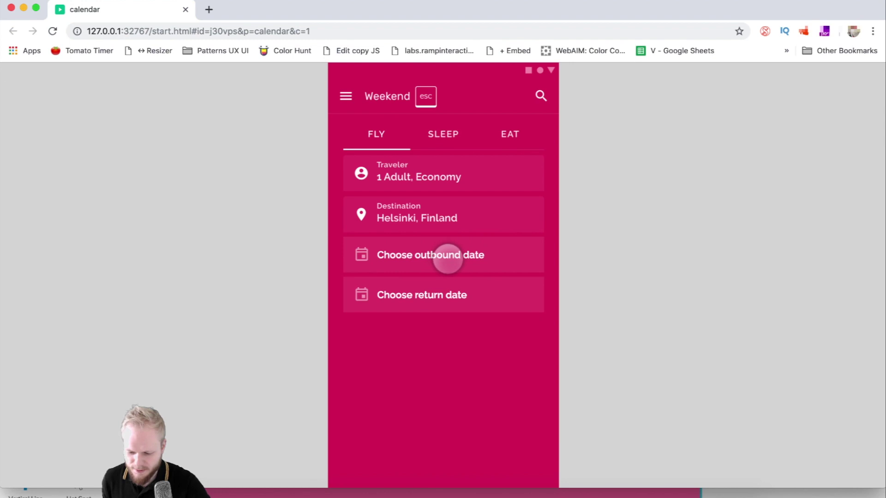
pyautogui.click(447, 252)
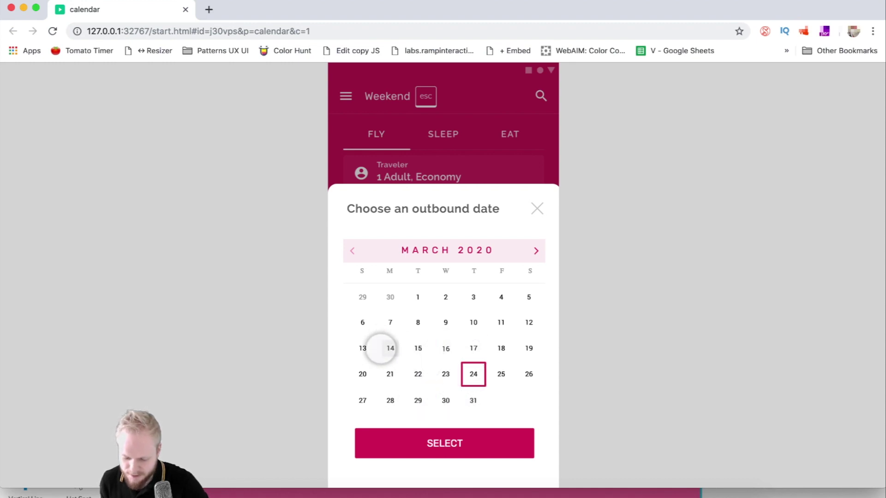
pyautogui.click(390, 348)
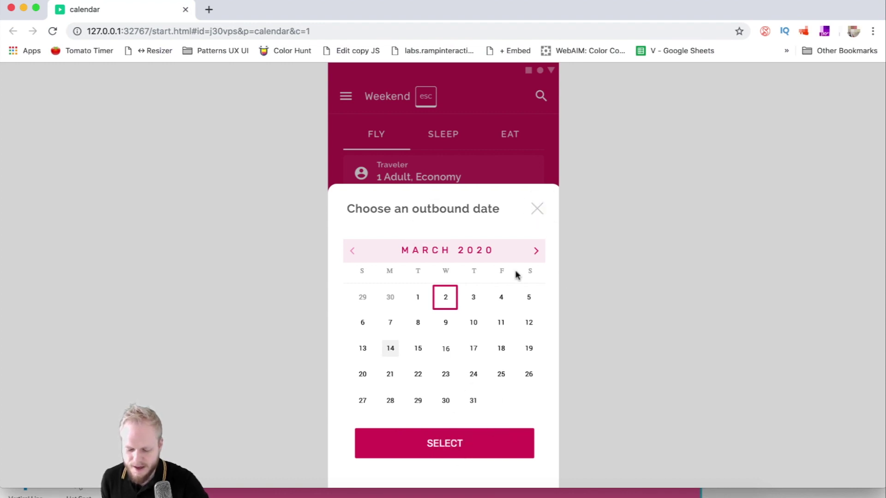
pyautogui.click(185, 9)
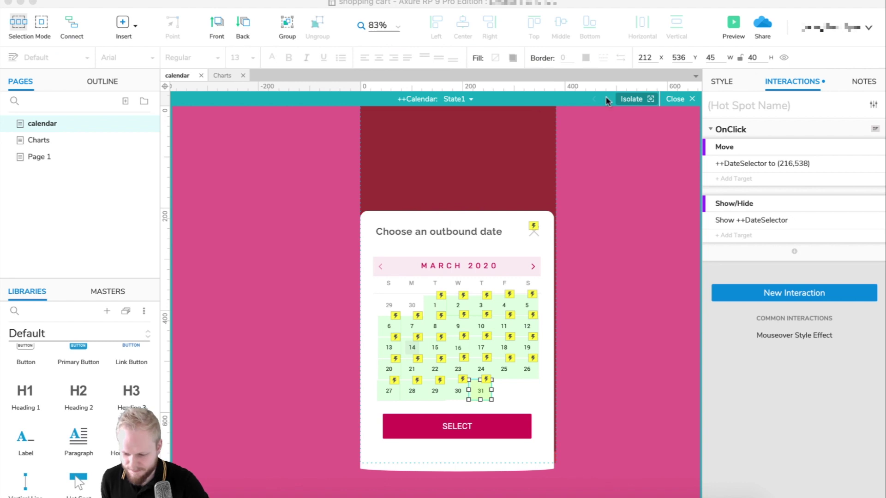
# Step: Leave the ++Calendar panel's editing view and move the panel beside the phone screen to x -401, y 0
pyautogui.click(685, 100)
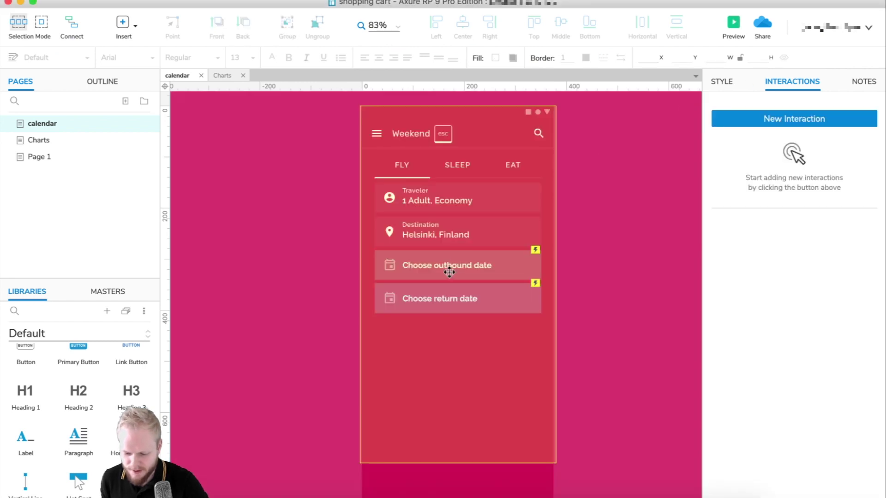
pyautogui.click(456, 266)
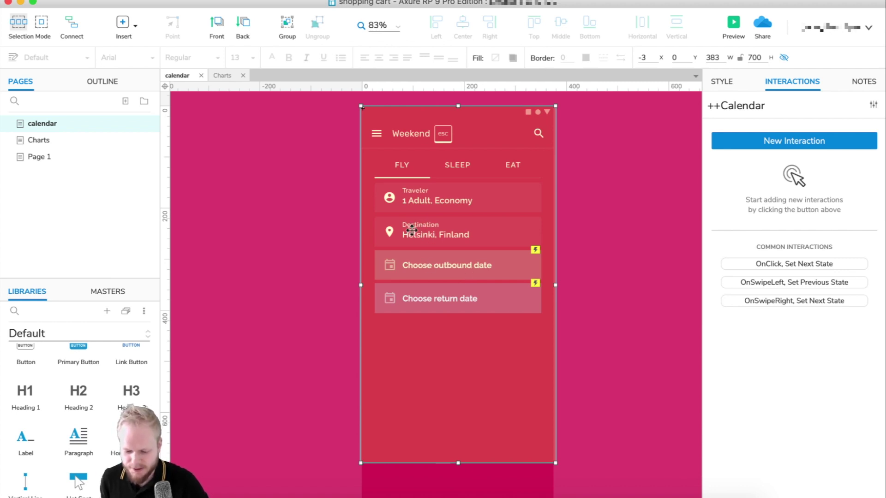
pyautogui.moveTo(449, 353); pyautogui.dragTo(298, 351)
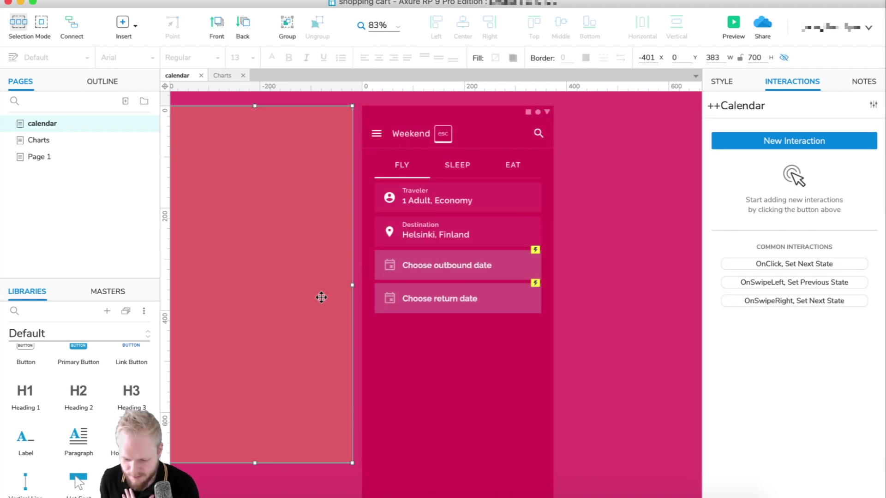
pyautogui.click(639, 281)
# Step: Rename the outbound date panel's only state to default and duplicate it as a second state named filledin
pyautogui.click(464, 260)
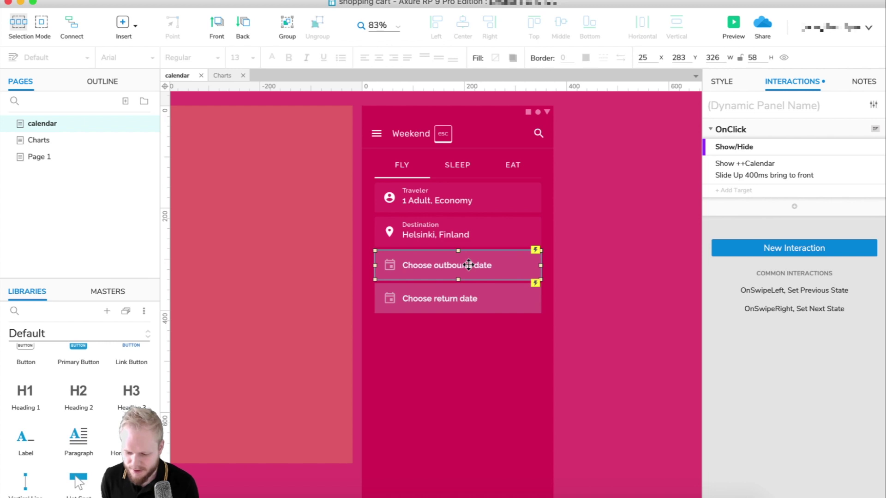
pyautogui.doubleClick(469, 265)
pyautogui.click(479, 99)
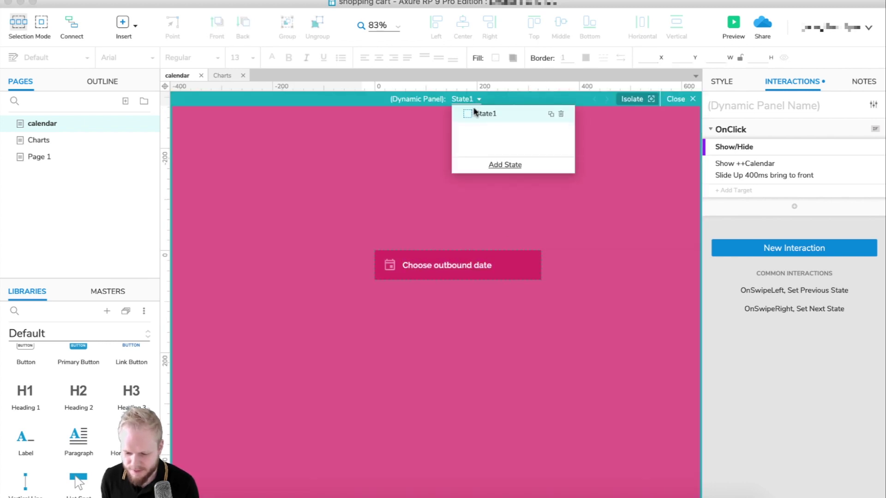
pyautogui.doubleClick(482, 113)
pyautogui.write('default')
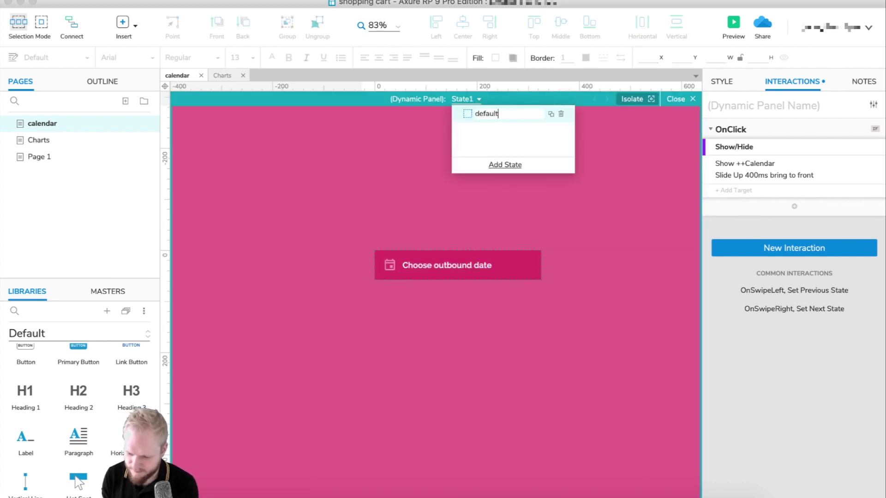
pyautogui.press('Return')
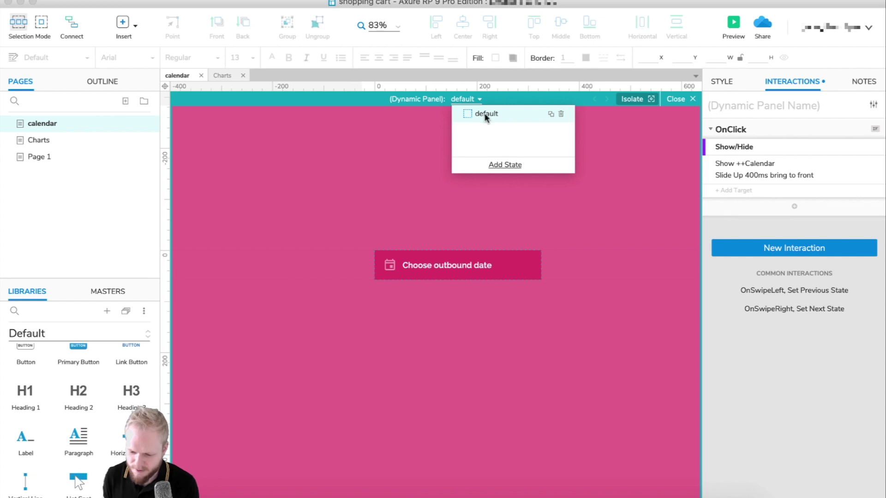
pyautogui.click(551, 115)
pyautogui.write('filledin')
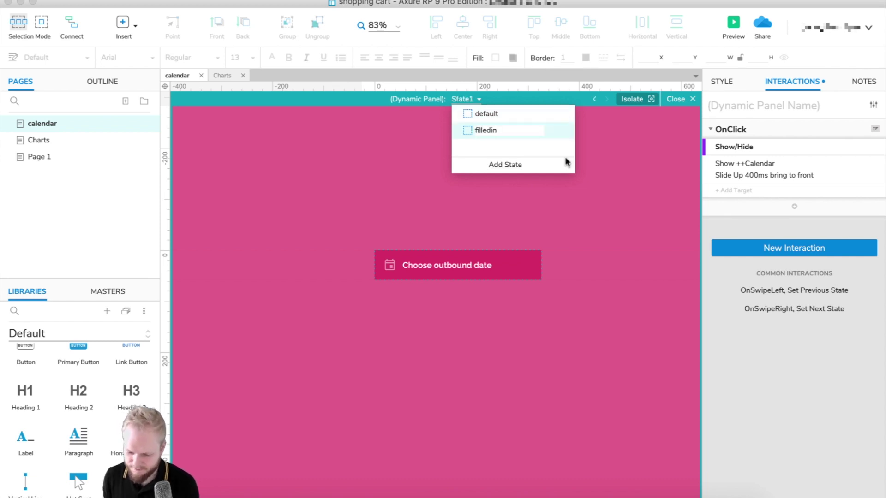
# Step: Open the outbound panel's filledin state and name its "Choose outbound date" label ++Datefield
pyautogui.click(442, 157)
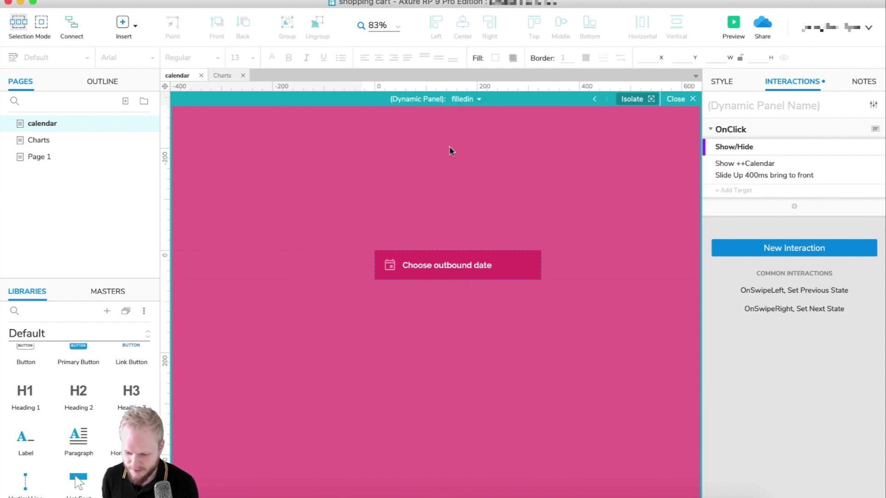
pyautogui.click(451, 268)
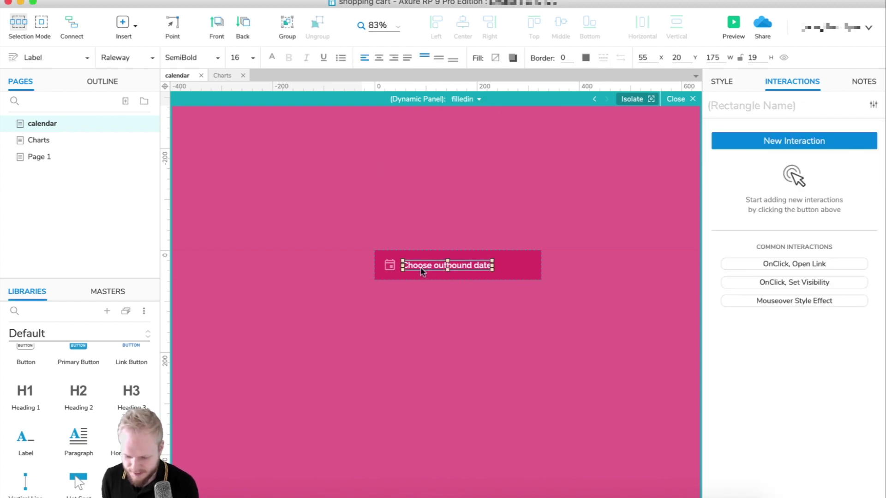
pyautogui.scroll(6, 421, 272)
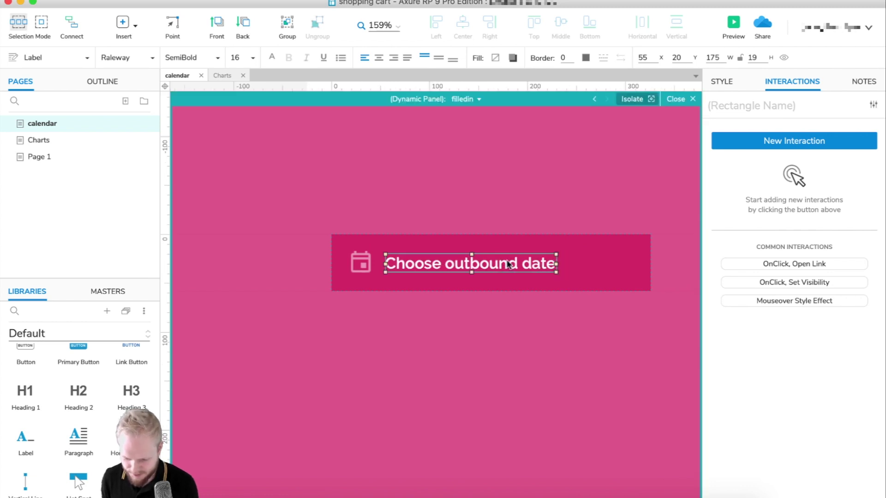
pyautogui.click(742, 104)
pyautogui.write('++Datefield')
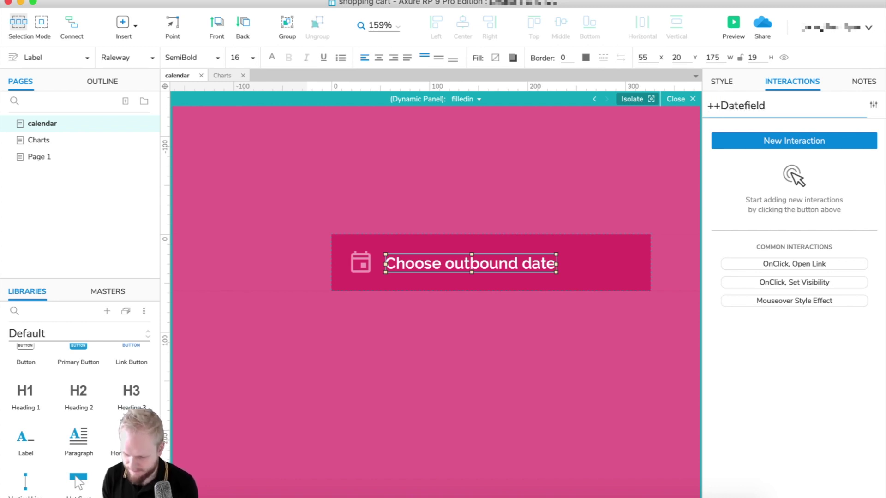
# Step: Add a 12 pt Regular "Choose outbound date" caption above the main label, set the main label to "Date placeholder 01/02/102", and leave the panel's editing view
pyautogui.moveTo(500, 267); pyautogui.dragTo(480, 245)
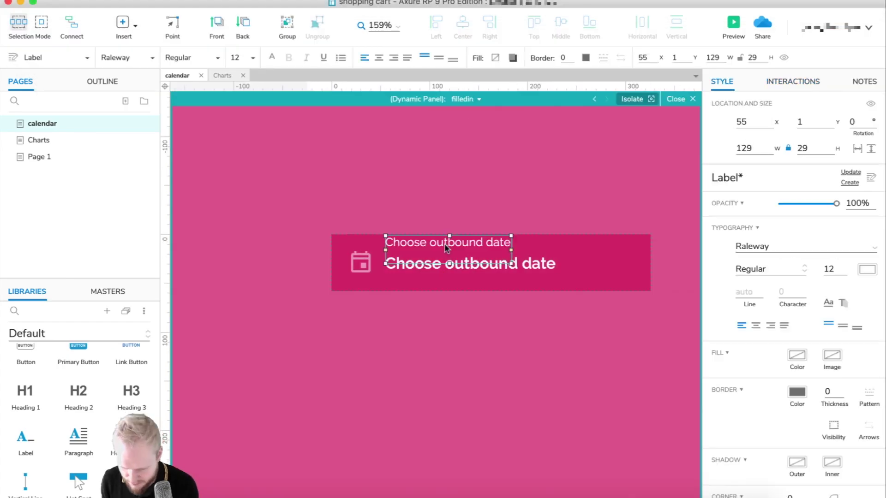
pyautogui.click(551, 267)
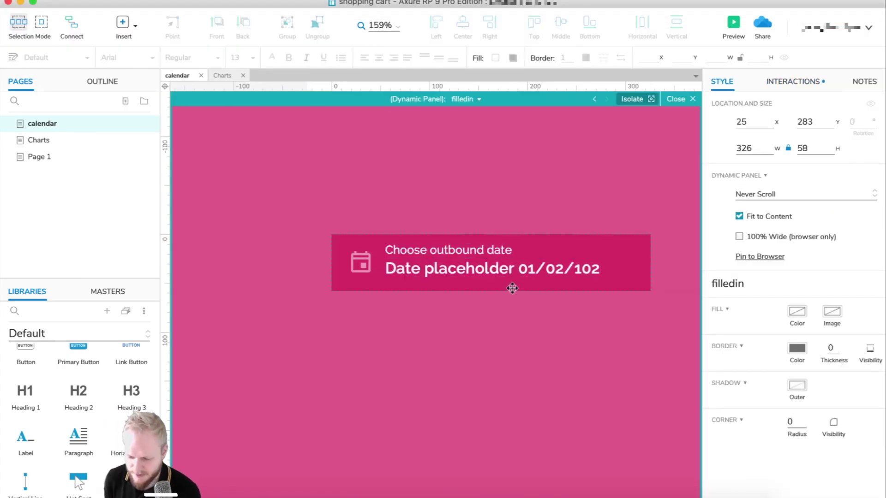
pyautogui.click(679, 98)
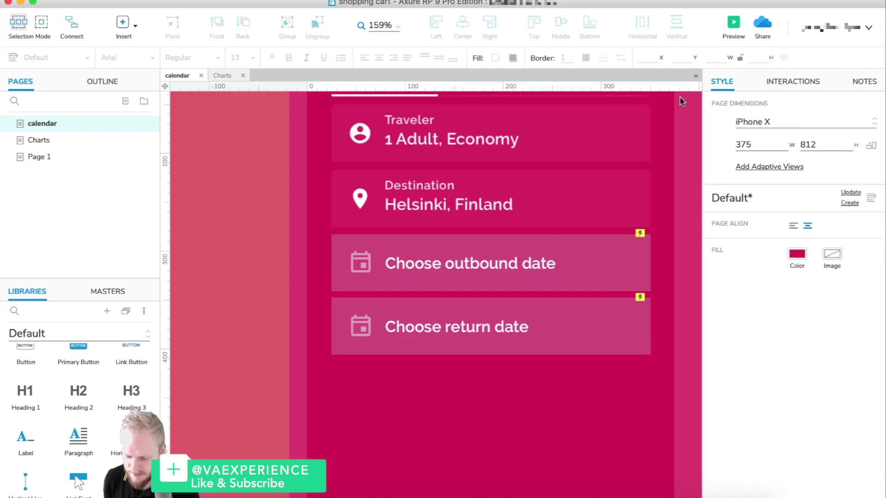
# Step: Name the outbound date dynamic panel on the calendar page ++OutboundDate
pyautogui.click(499, 244)
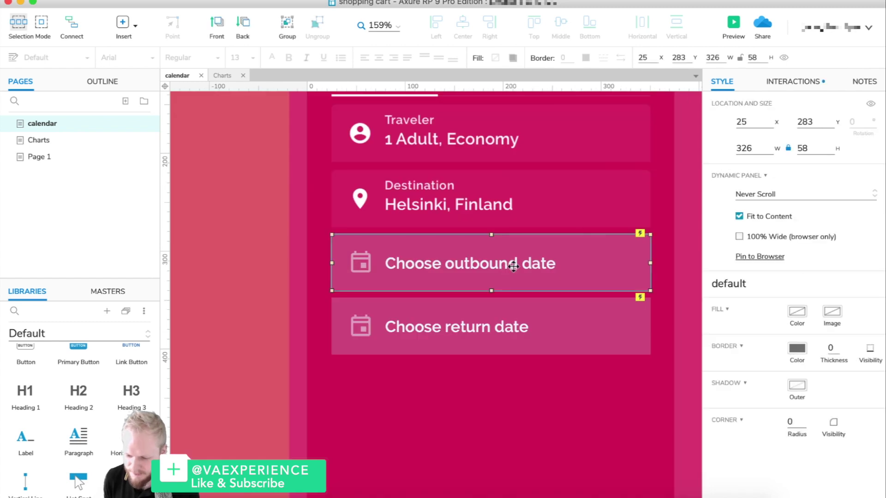
pyautogui.click(792, 82)
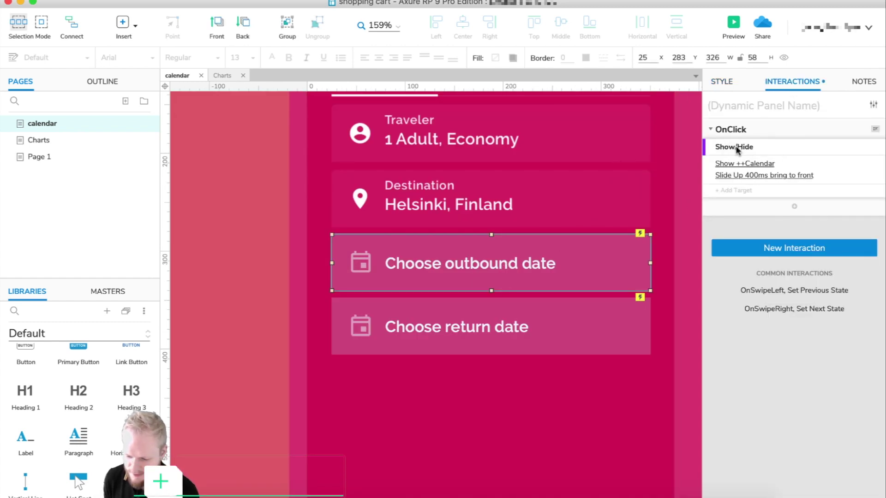
pyautogui.click(768, 111)
pyautogui.write('++OutboundDate')
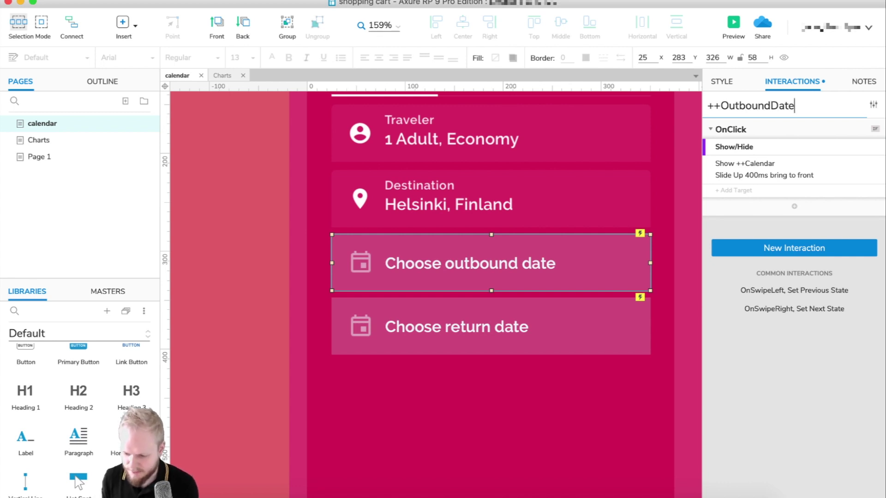
pyautogui.click(557, 306)
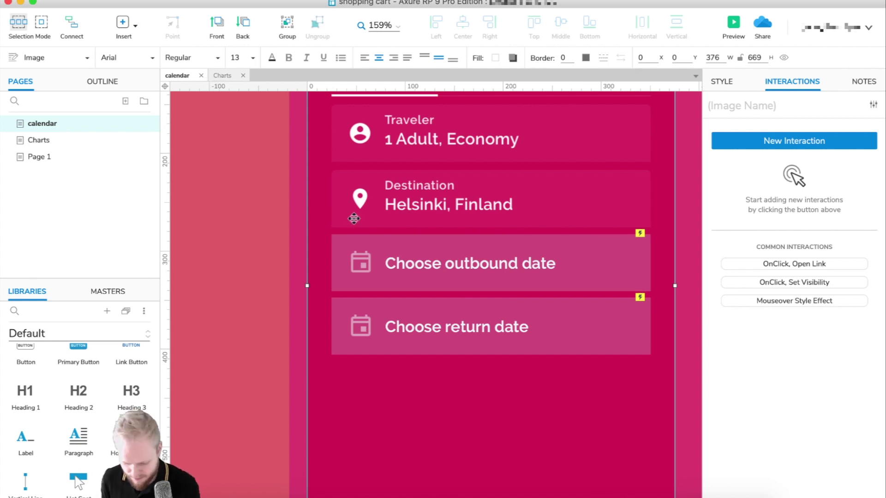
# Step: Open the ++Calendar panel, convert the SELECT button's shape and text into a dynamic panel, and name it ++Btn
pyautogui.scroll(2, 353, 219)
pyautogui.scroll(-5, 353, 218)
pyautogui.doubleClick(422, 374)
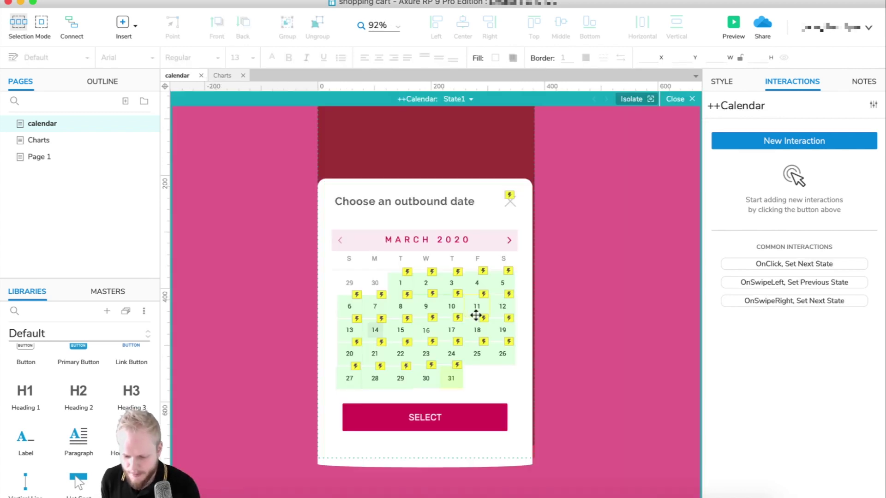
pyautogui.click(450, 413)
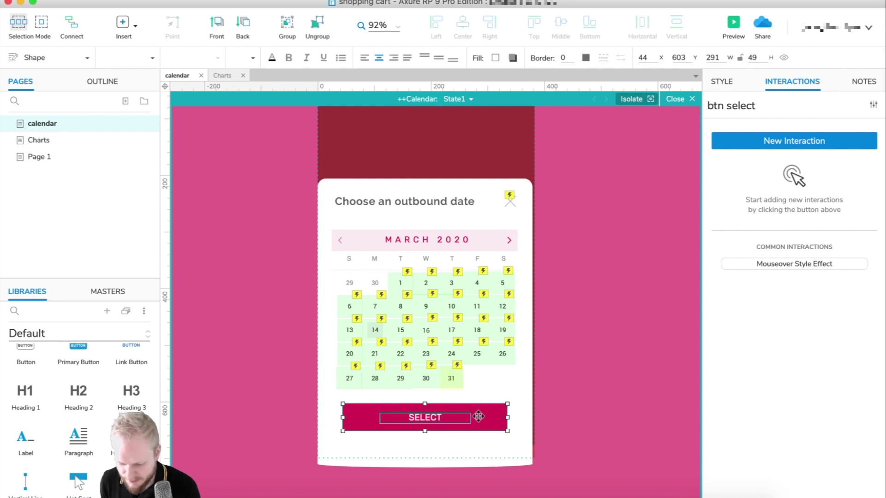
pyautogui.click(428, 417)
pyautogui.keyDown('shift'); pyautogui.click(430, 417); pyautogui.keyUp('shift')
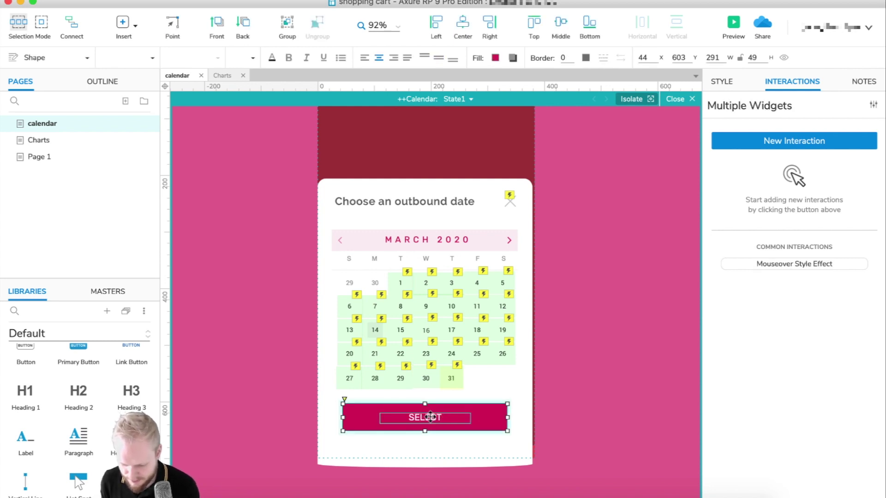
pyautogui.rightClick(431, 417)
pyautogui.click(488, 492)
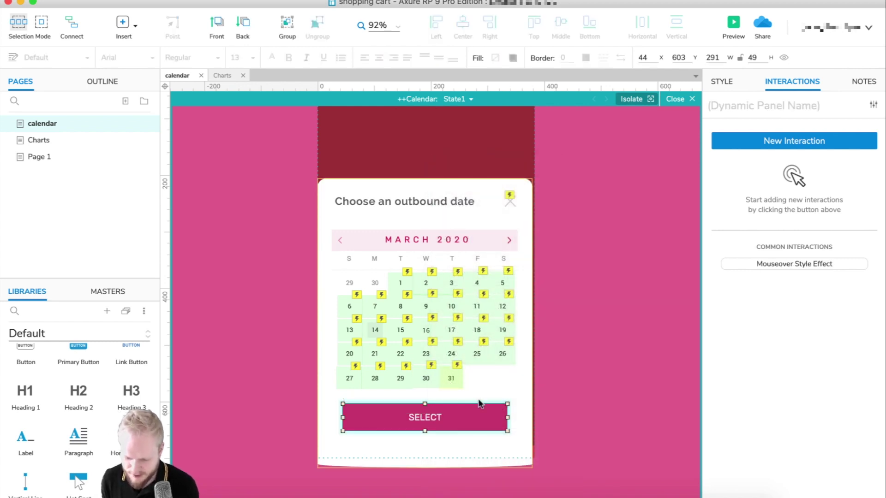
pyautogui.click(735, 111)
pyautogui.write('++Btn')
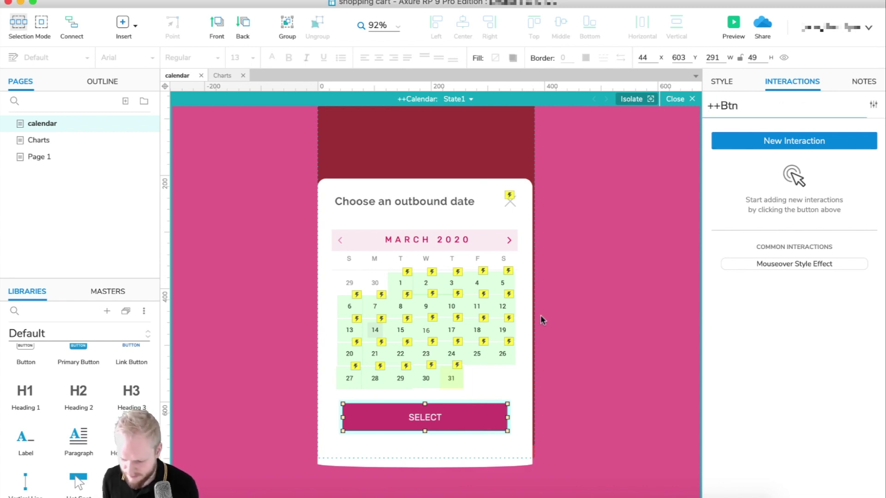
# Step: Give the btn select group an OnClick interaction that sets the ++OutboundDate panel to its filledin state
pyautogui.click(455, 367)
pyautogui.click(465, 417)
pyautogui.click(776, 144)
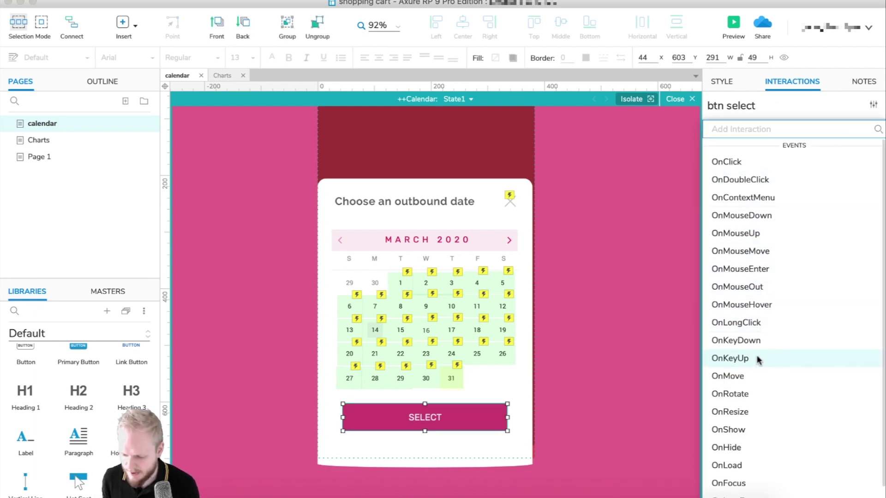
pyautogui.click(745, 164)
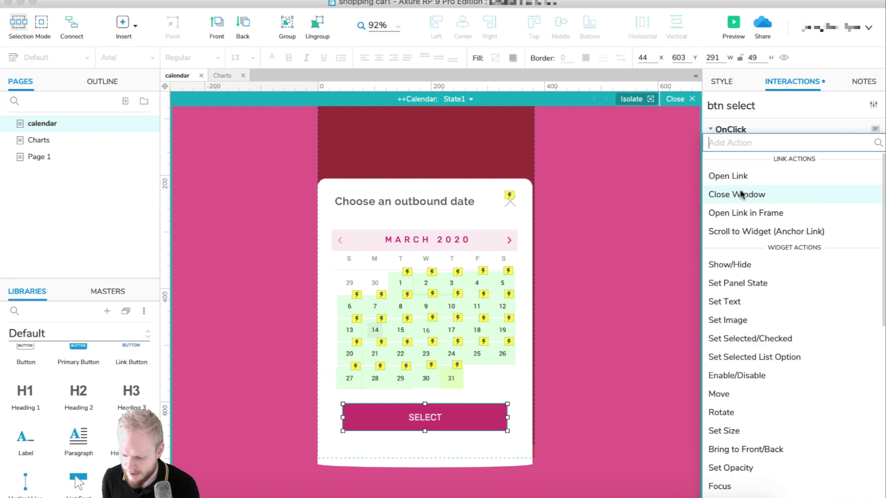
pyautogui.click(742, 284)
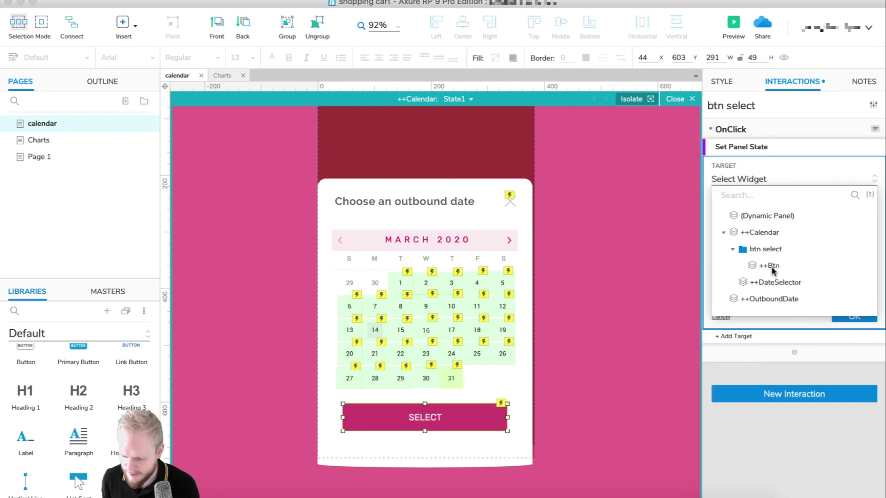
pyautogui.click(771, 299)
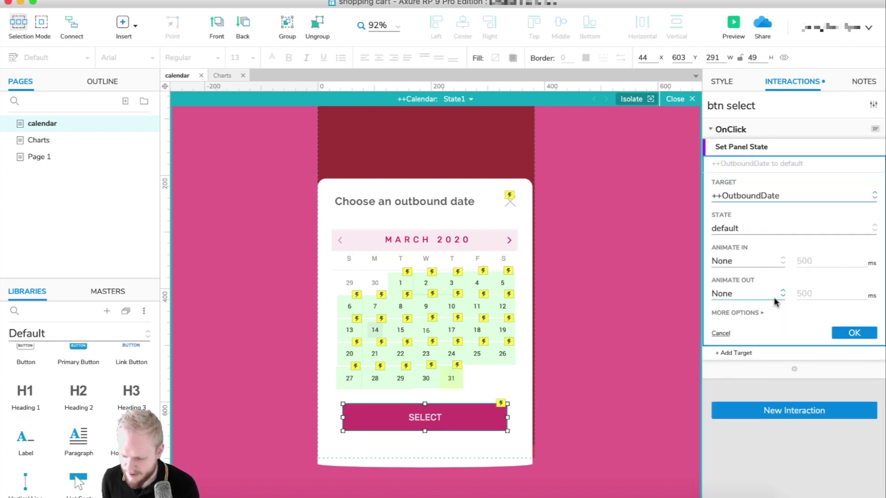
pyautogui.click(747, 230)
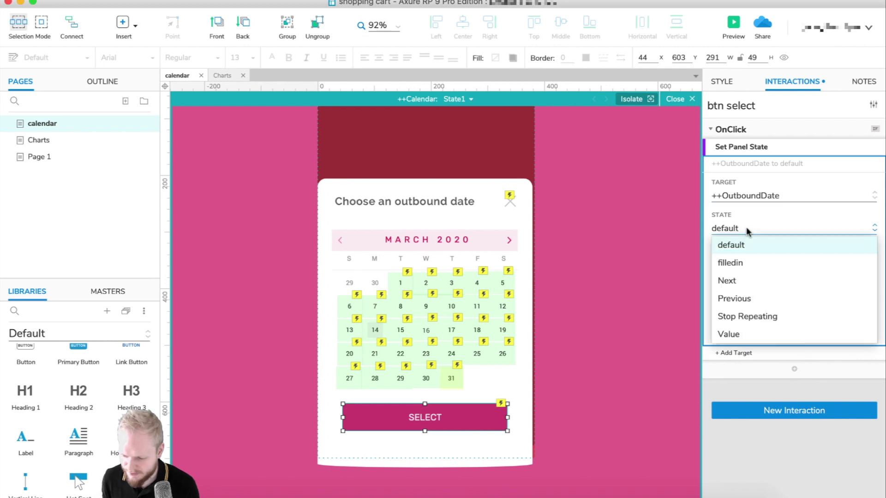
pyautogui.click(731, 263)
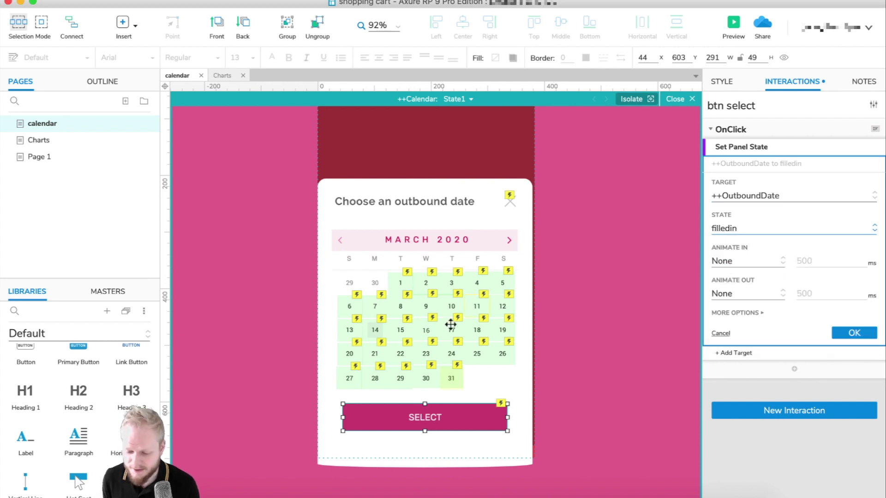
pyautogui.click(853, 333)
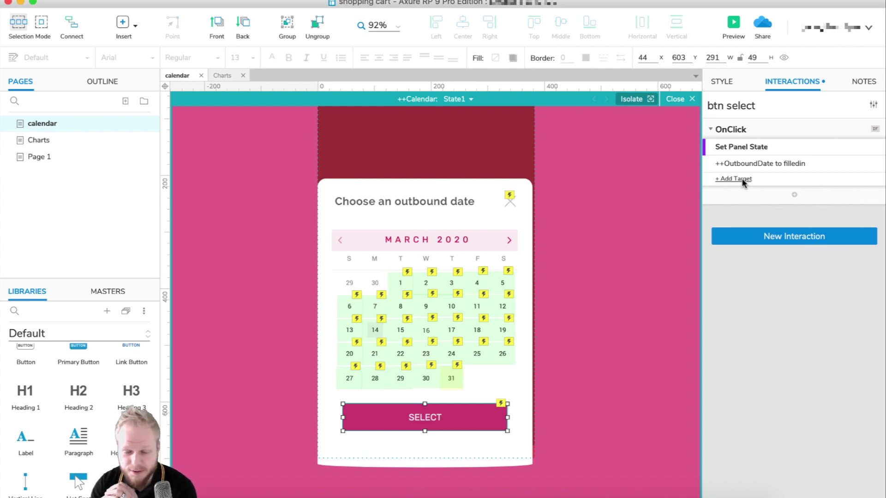
pyautogui.click(451, 308)
pyautogui.moveTo(451, 308); pyautogui.dragTo(401, 284)
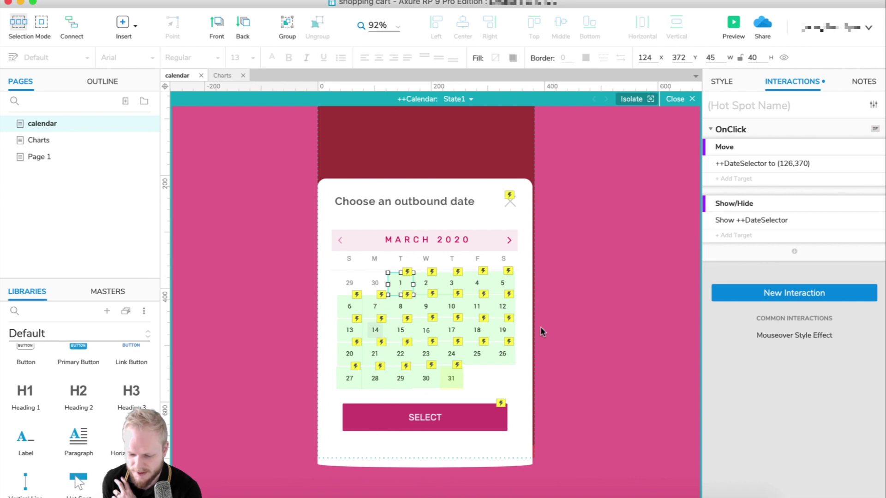
pyautogui.click(559, 382)
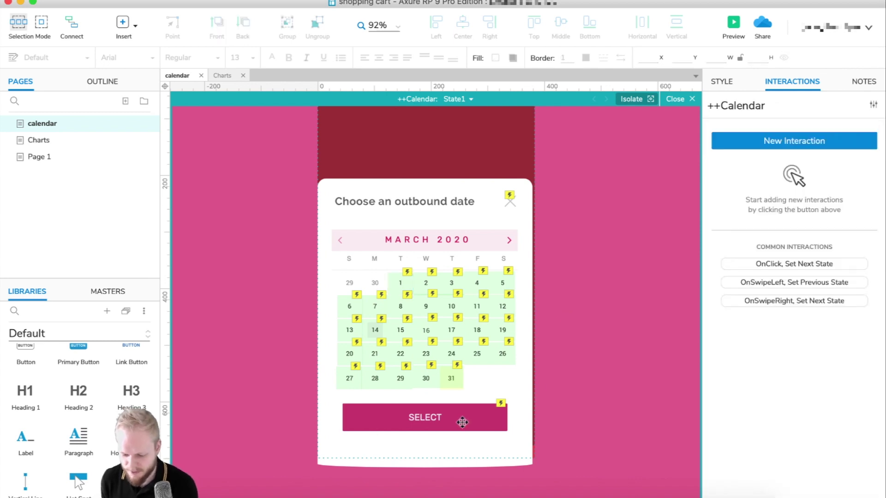
pyautogui.click(482, 412)
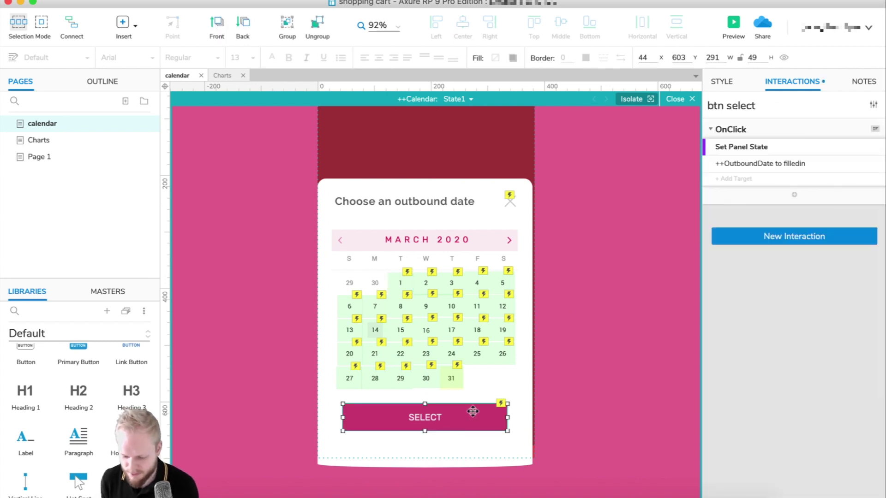
pyautogui.click(591, 282)
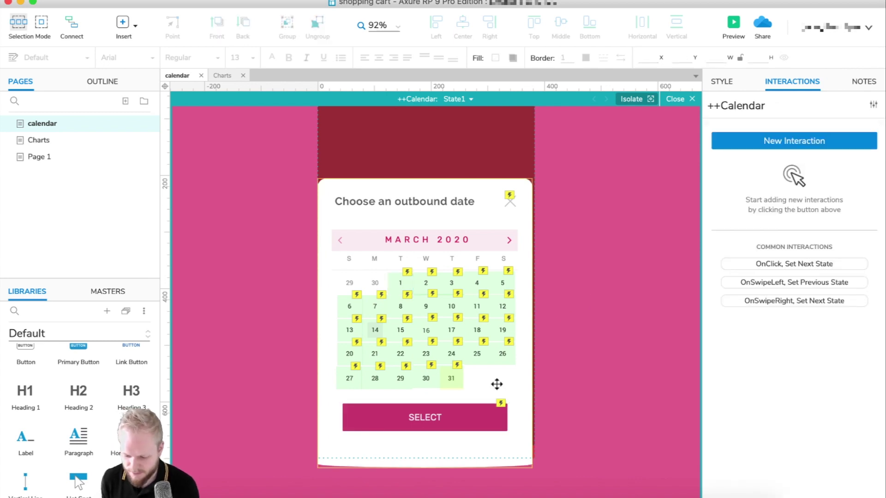
# Step: Add a Set Variable Value action to the OnClick interaction of the March 1 hot spot
pyautogui.click(399, 285)
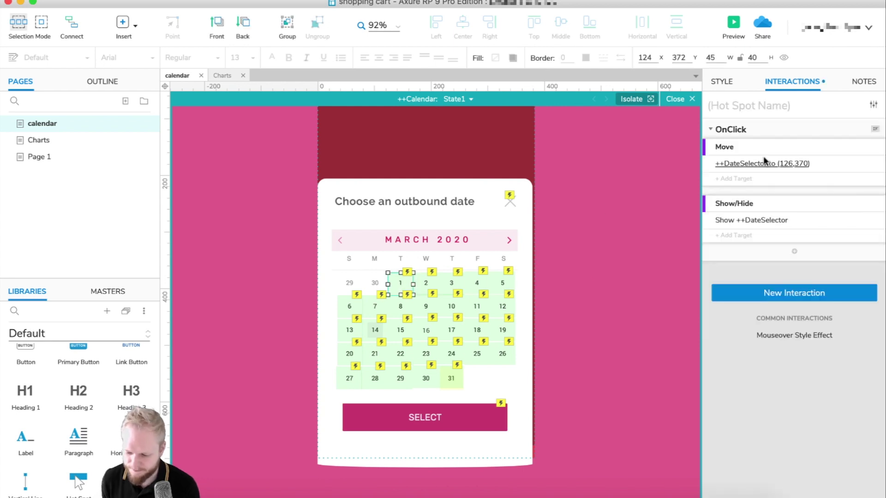
pyautogui.click(794, 251)
pyautogui.scroll(-3, 758, 385)
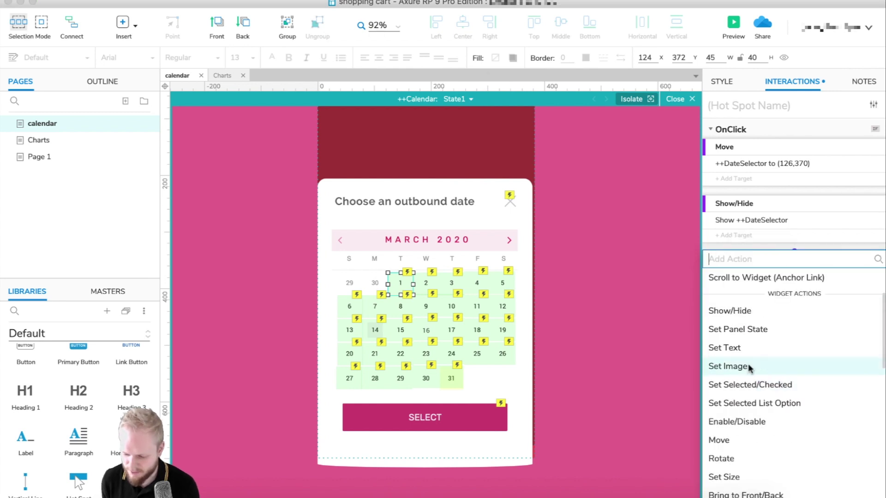
pyautogui.scroll(-3, 759, 425)
pyautogui.scroll(-10, 759, 423)
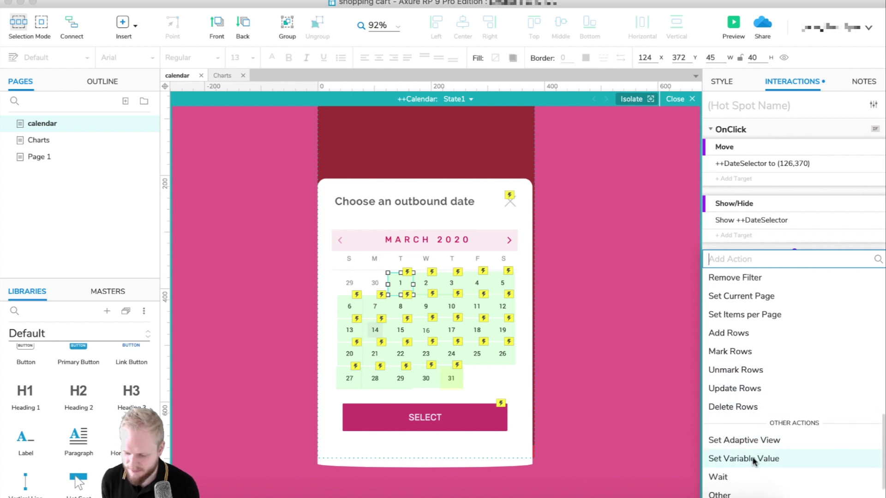
pyautogui.click(755, 460)
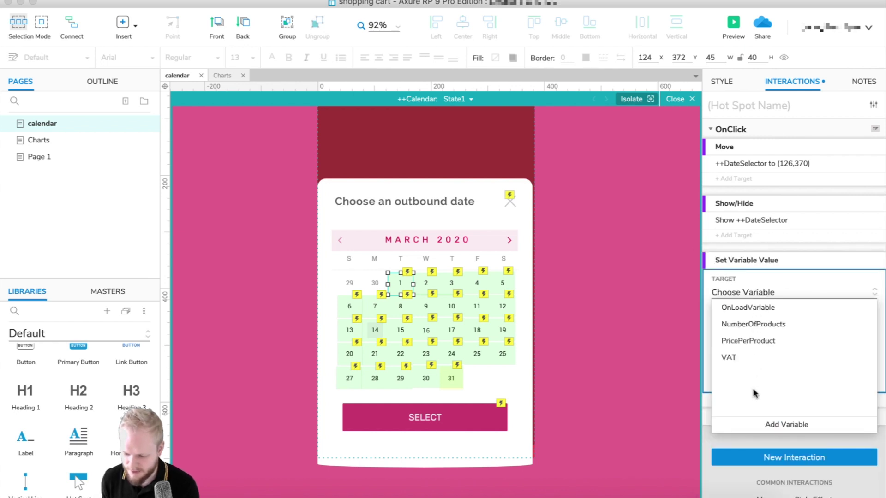
# Step: Create a global variable named Date and choose it as the target of the Set Variable Value action
pyautogui.click(781, 424)
pyautogui.click(327, 229)
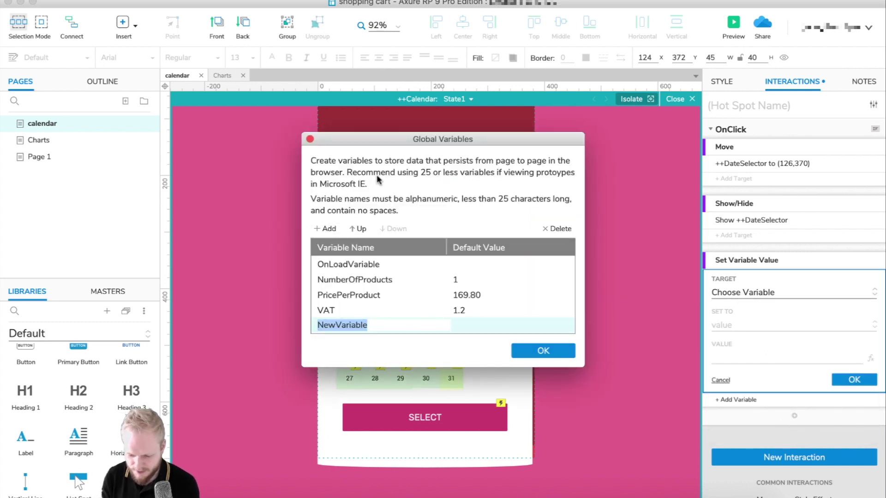
pyautogui.write('Date')
pyautogui.click(473, 327)
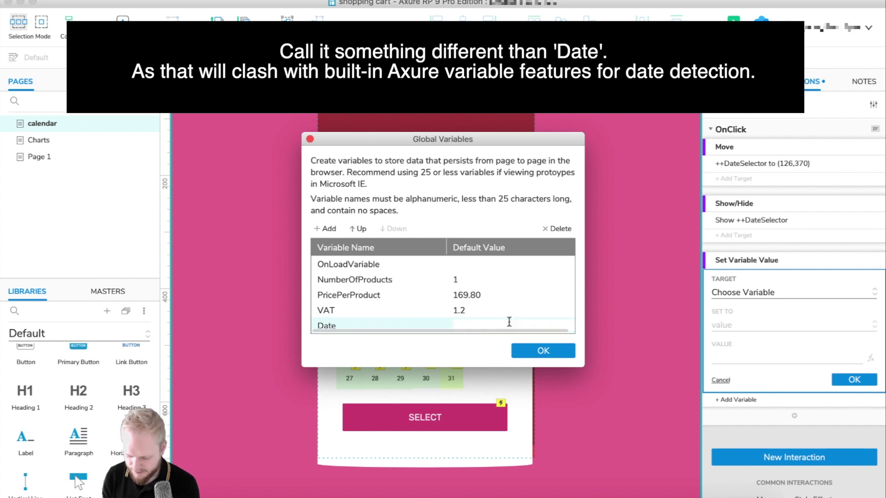
pyautogui.click(538, 351)
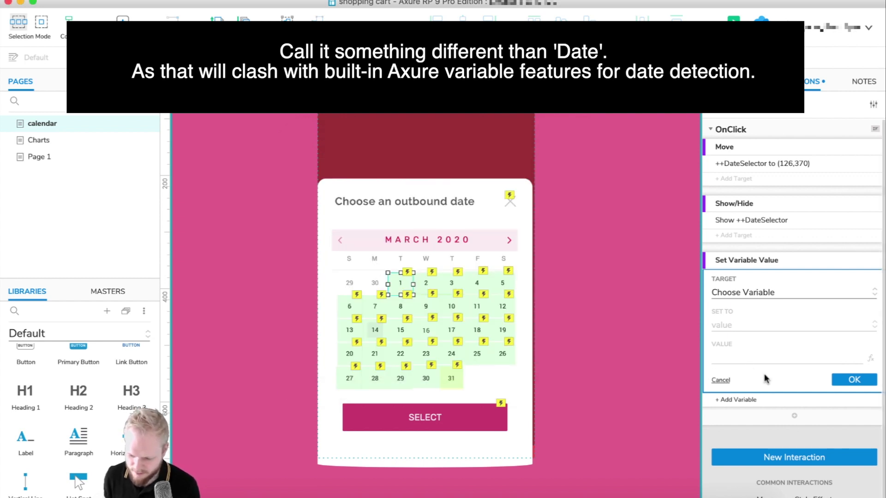
pyautogui.click(777, 292)
pyautogui.click(734, 374)
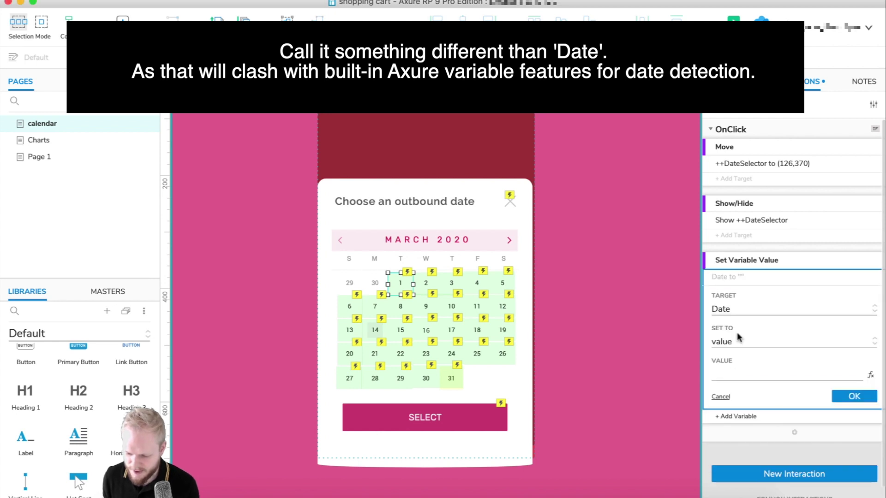
# Step: Set the Date variable to the value 1 in the March 1 hot spot's Set Variable Value action
pyautogui.click(769, 374)
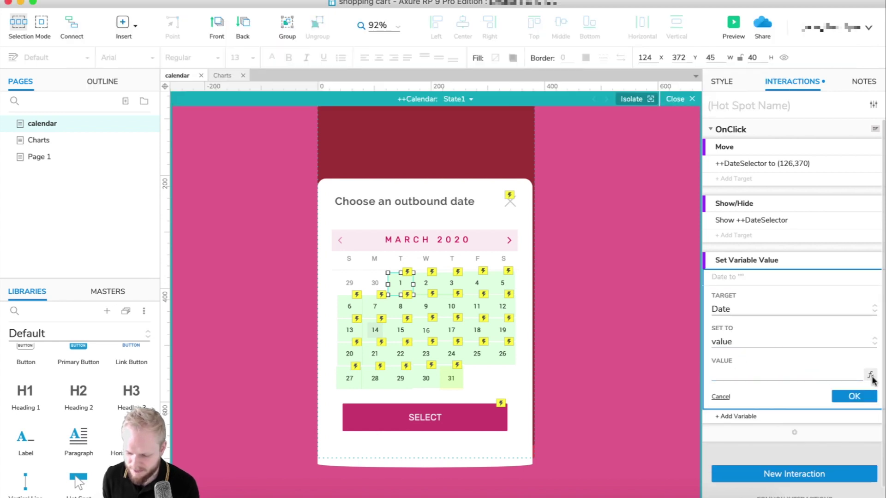
pyautogui.write('1')
pyautogui.click(852, 397)
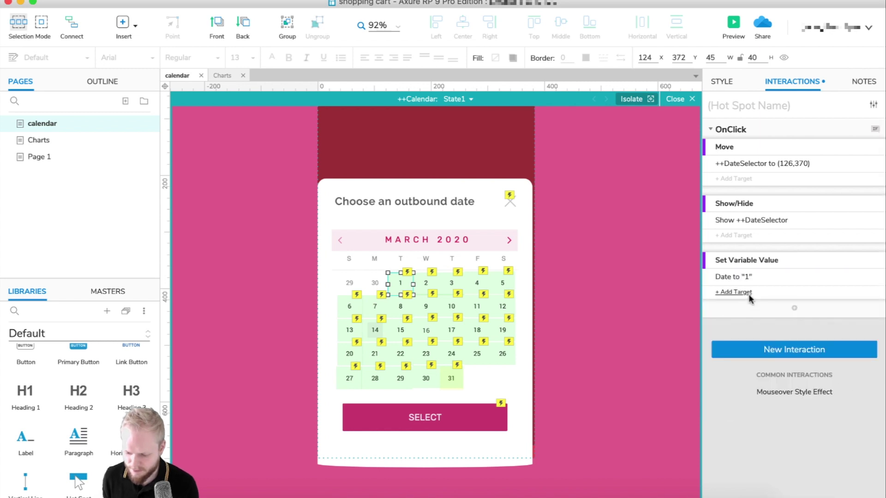
# Step: Copy the Set Variable Value action to the March 2 hot spot and set its Date value to 2
pyautogui.click(800, 261)
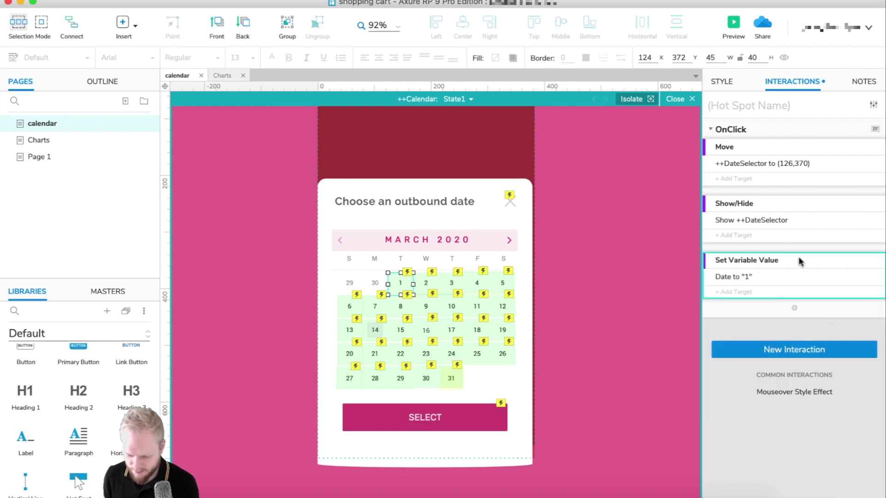
pyautogui.click(426, 278)
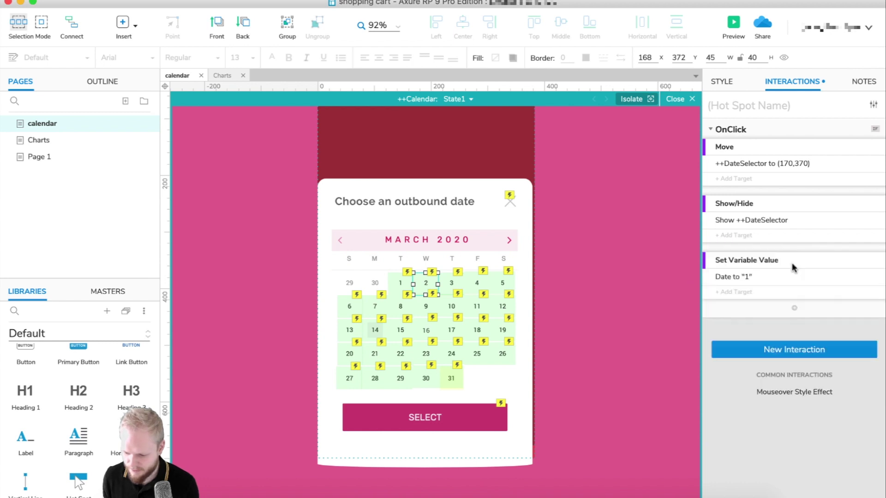
pyautogui.click(748, 277)
pyautogui.click(840, 395)
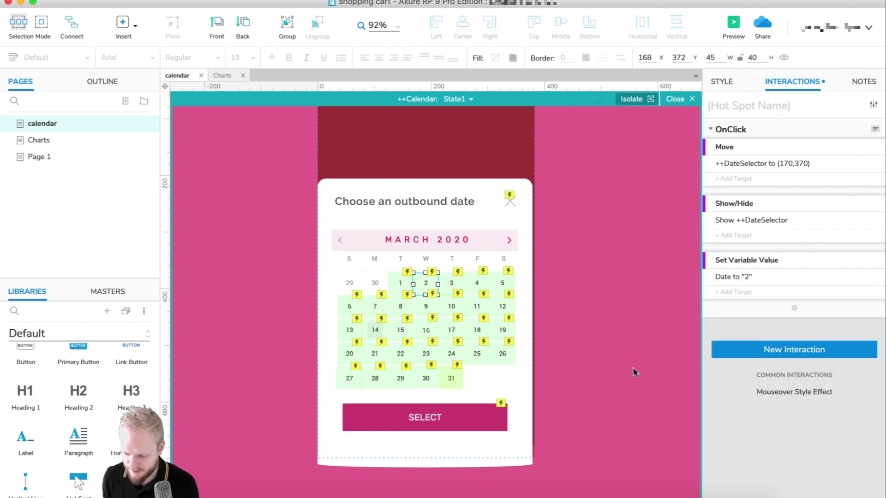
# Step: Copy the Set Variable Value action to the remaining March hot spots, setting Date to the matching day number on each
pyautogui.click(450, 283)
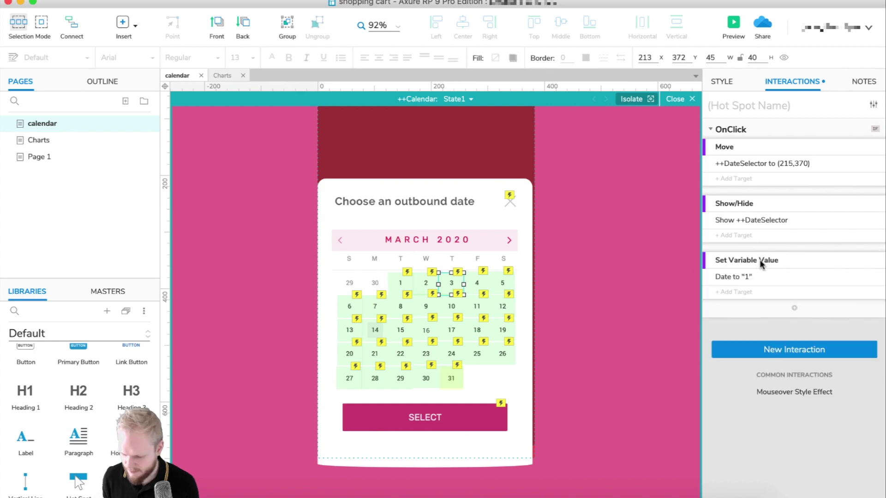
pyautogui.click(738, 277)
pyautogui.click(452, 305)
pyautogui.click(747, 277)
pyautogui.moveTo(815, 376); pyautogui.dragTo(665, 372)
pyautogui.press('Tab')
pyautogui.press('Tab')
pyautogui.press('Tab')
pyautogui.press('Tab')
pyautogui.press('Tab')
pyautogui.press('Tab')
pyautogui.press('Tab')
pyautogui.press('Tab')
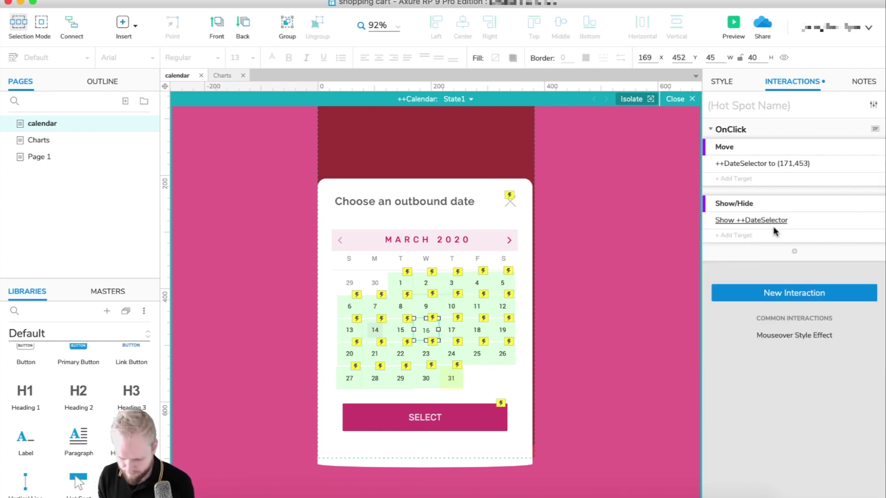
pyautogui.press('Tab')
pyautogui.press('Tab')
pyautogui.click(738, 277)
pyautogui.press('Tab')
pyautogui.press('Tab')
pyautogui.press('Tab')
pyautogui.press('Tab')
pyautogui.press('Tab')
pyautogui.press('Tab')
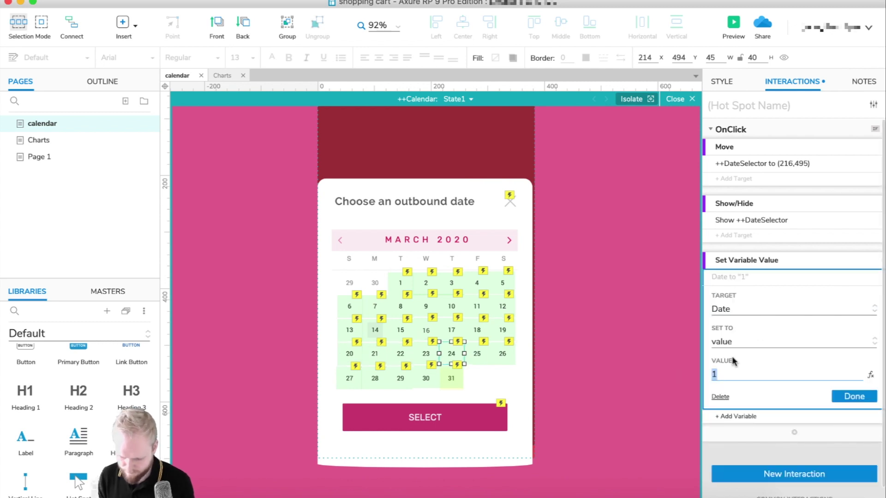
pyautogui.click(853, 397)
pyautogui.press('Tab')
pyautogui.press('Escape')
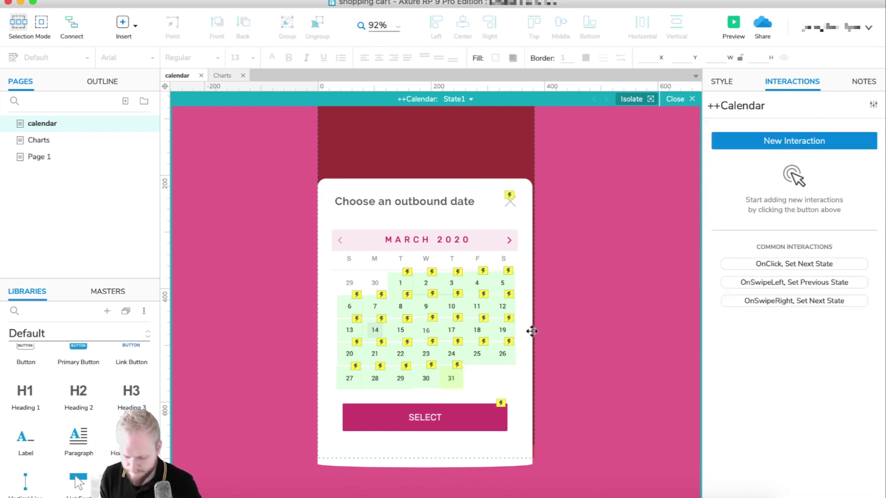
# Step: Check the Date values assigned to the hot spots for March 16, 17, 10 and 25
pyautogui.click(433, 328)
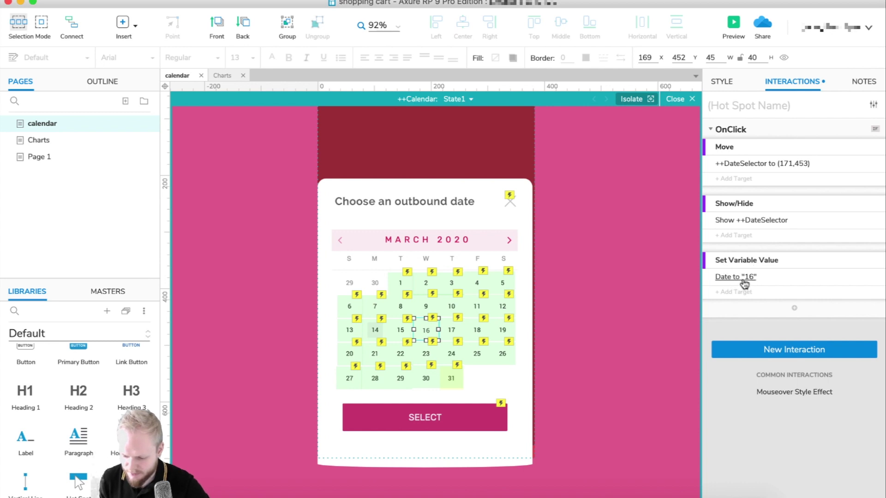
pyautogui.click(449, 331)
pyautogui.click(448, 310)
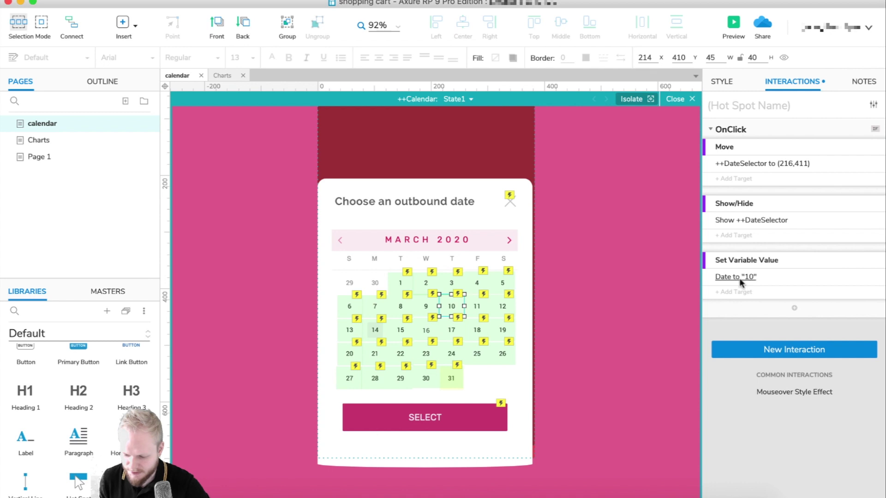
pyautogui.click(480, 352)
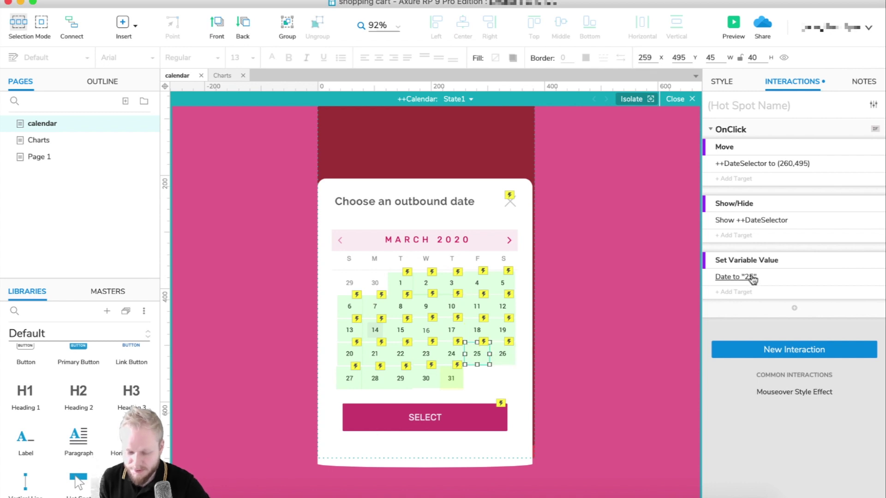
# Step: Add a Set Text action to the btn select group's OnClick that sets ++DatefieldValue to the value of the Date variable
pyautogui.click(478, 426)
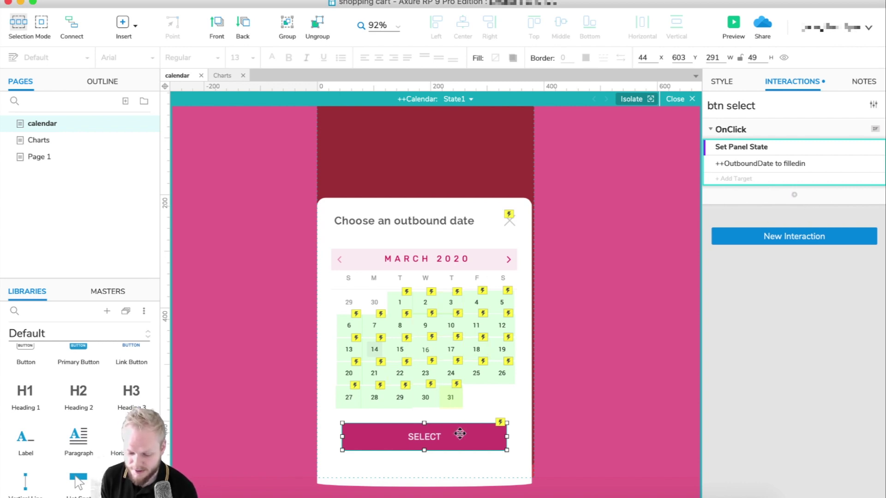
pyautogui.click(794, 196)
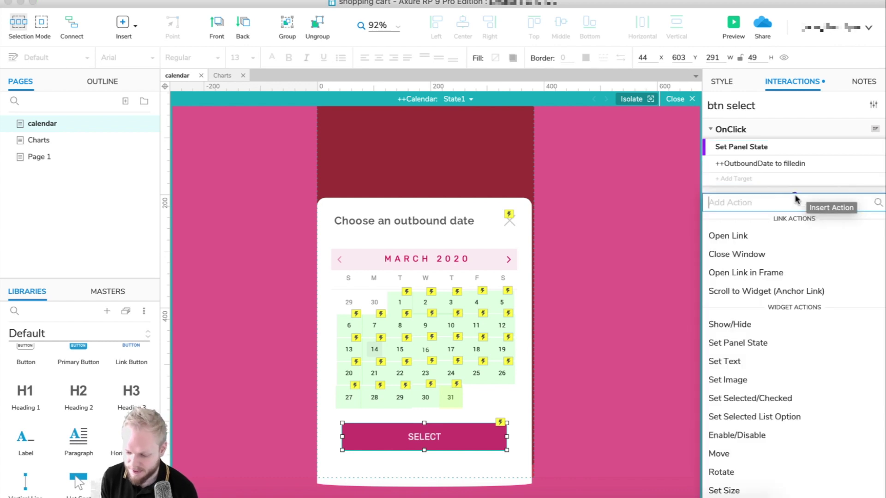
pyautogui.click(737, 366)
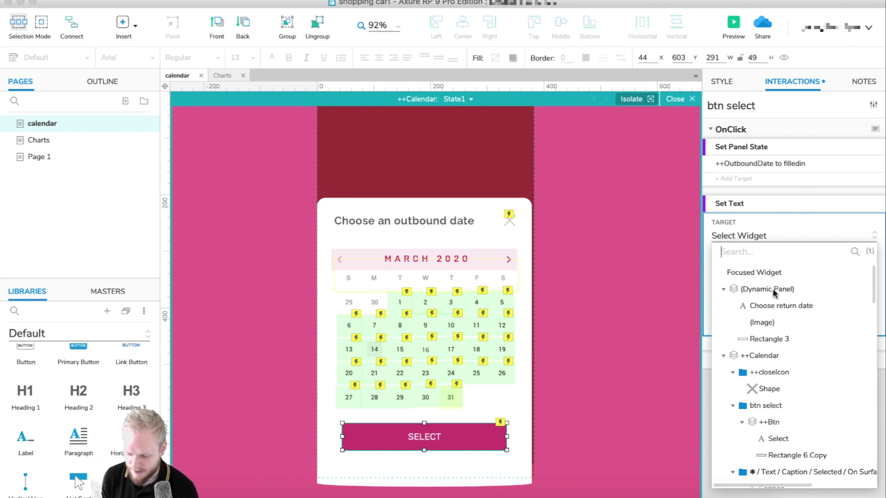
pyautogui.write('++')
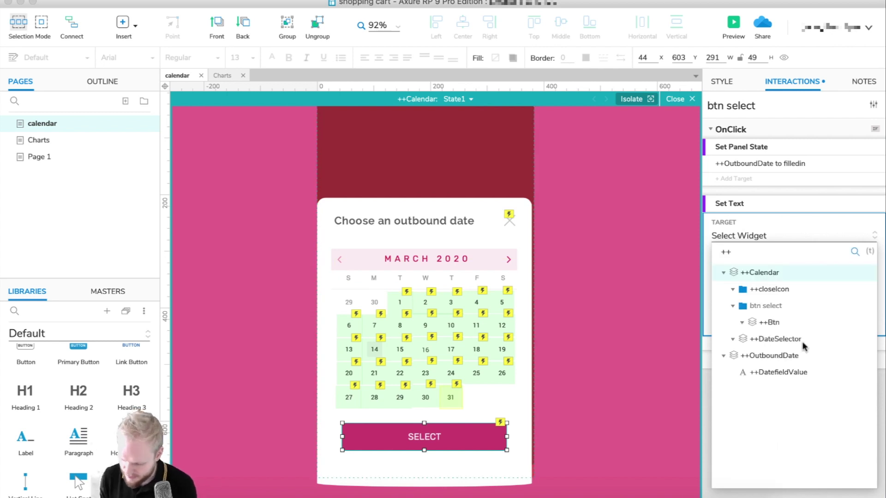
pyautogui.click(777, 373)
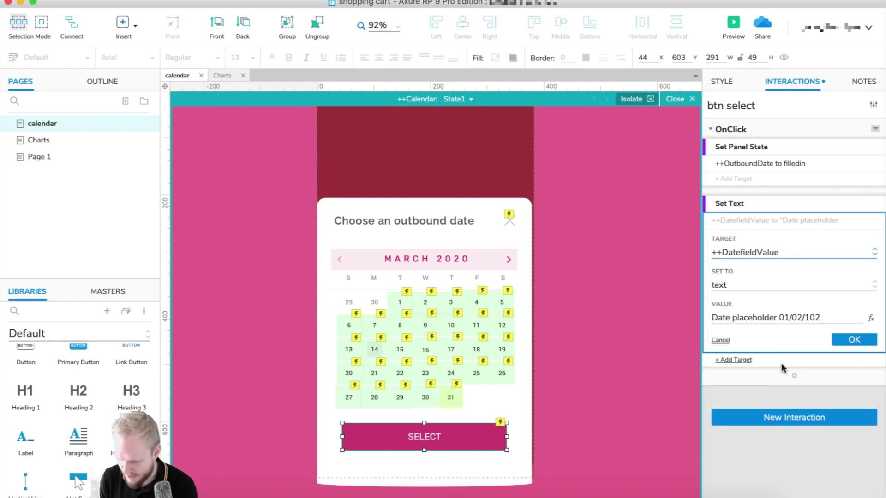
pyautogui.click(760, 289)
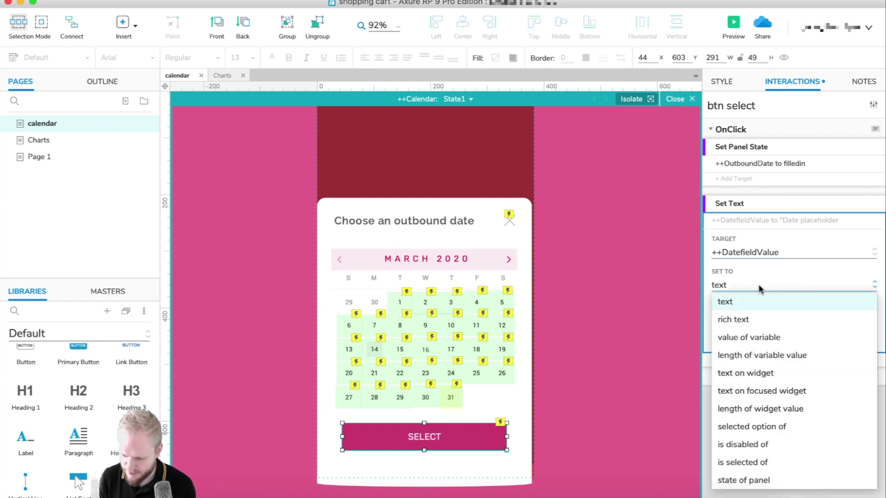
pyautogui.click(748, 338)
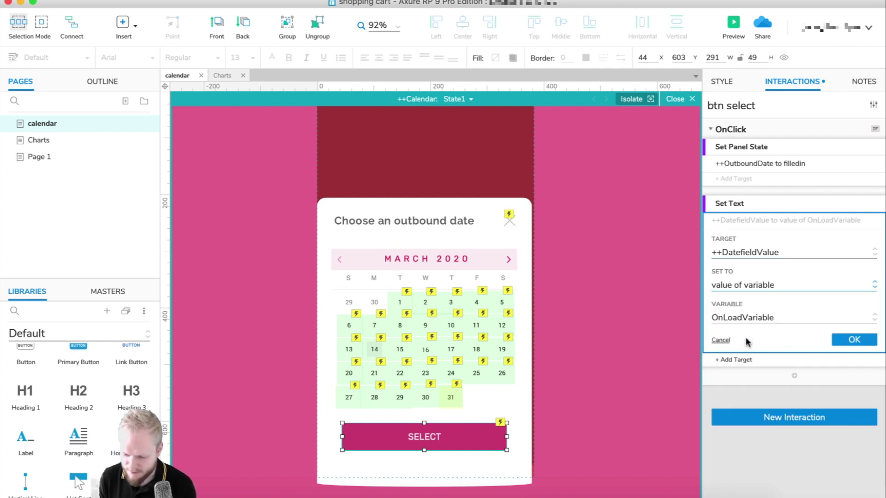
pyautogui.click(789, 321)
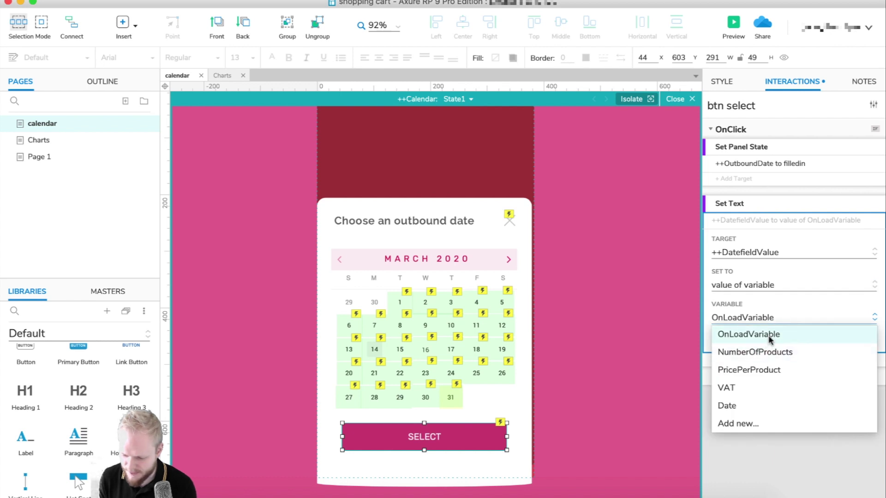
pyautogui.click(738, 405)
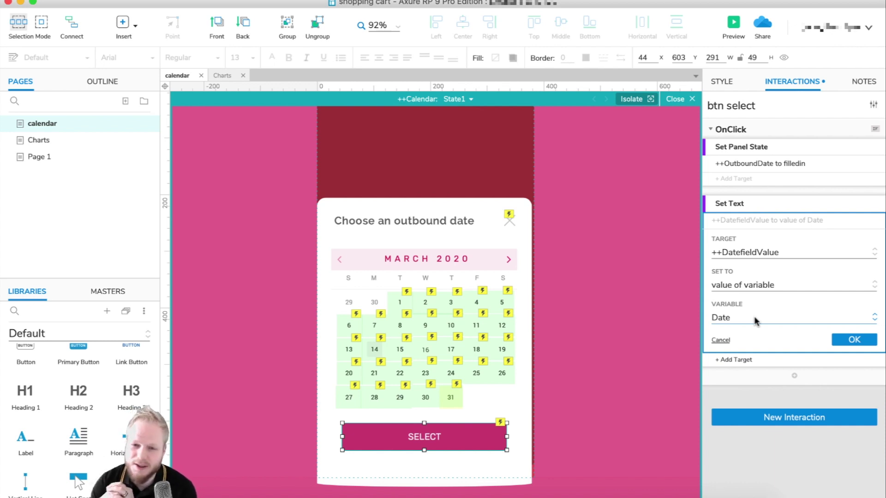
pyautogui.press('Return')
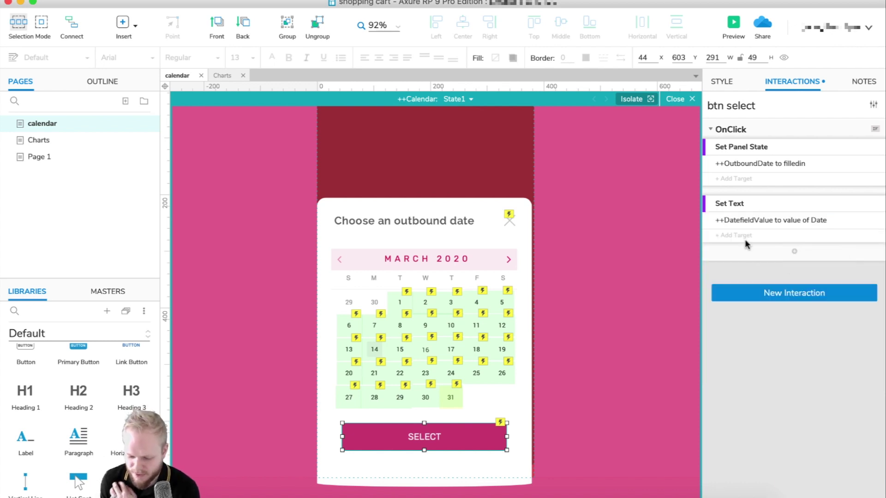
# Step: Add a Show/Hide action to the btn select OnClick that hides ++Calendar with a 200 ms Slide Down animation
pyautogui.click(794, 253)
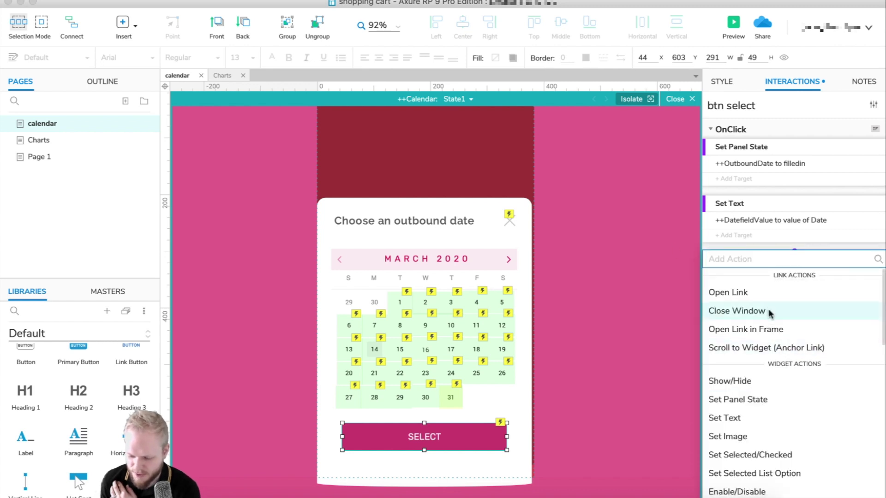
pyautogui.click(768, 382)
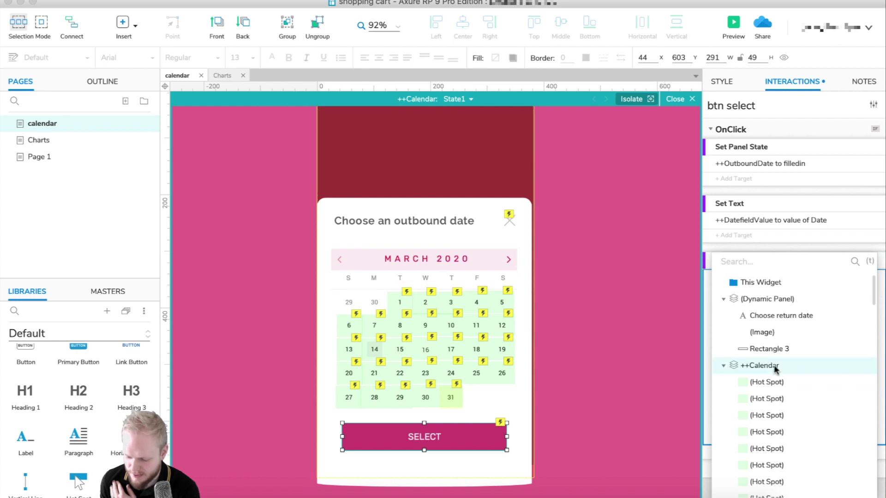
pyautogui.click(770, 365)
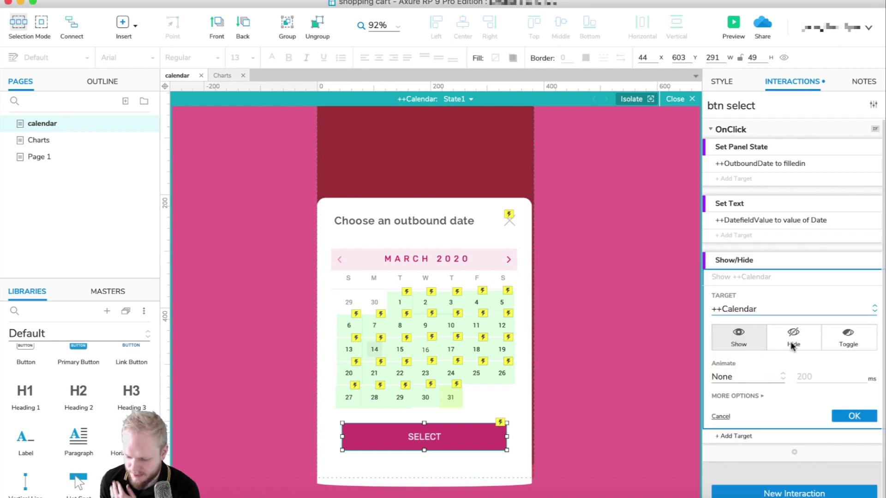
pyautogui.click(793, 345)
pyautogui.click(769, 378)
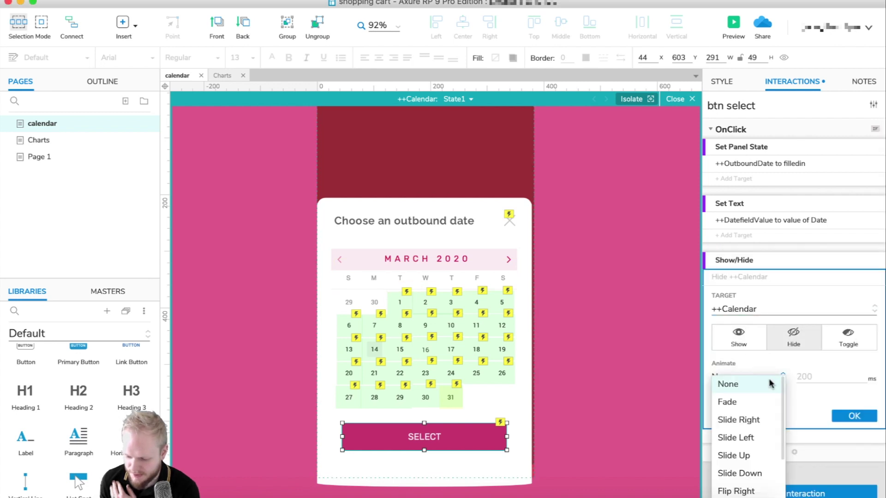
pyautogui.click(752, 475)
pyautogui.click(856, 444)
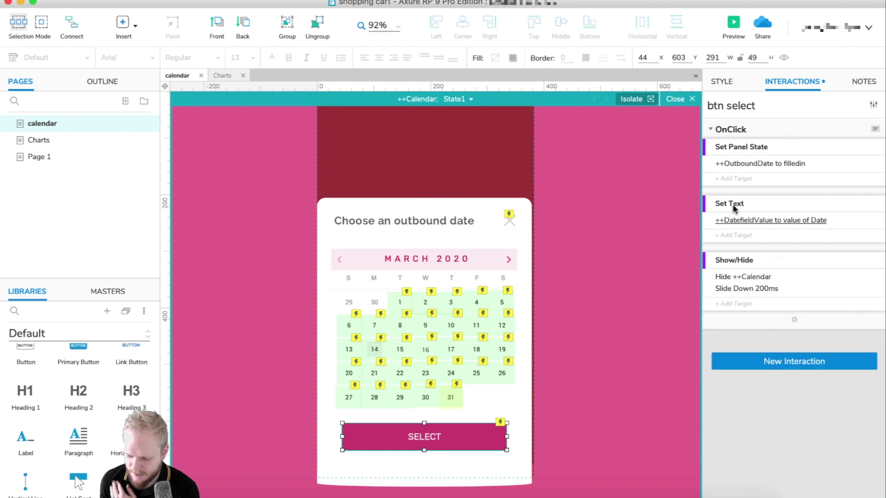
# Step: Preview the prototype, try several outbound dates, confirm March 23 with SELECT, and close the preview
pyautogui.click(730, 23)
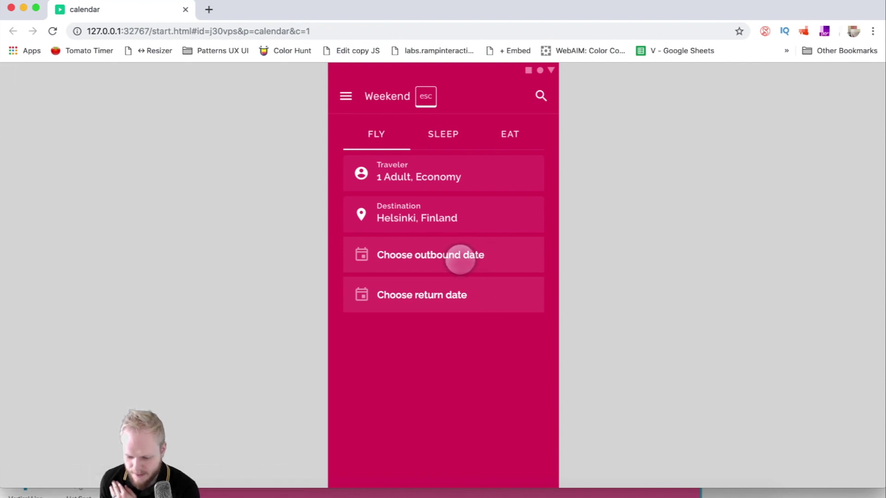
pyautogui.click(460, 260)
pyautogui.click(474, 349)
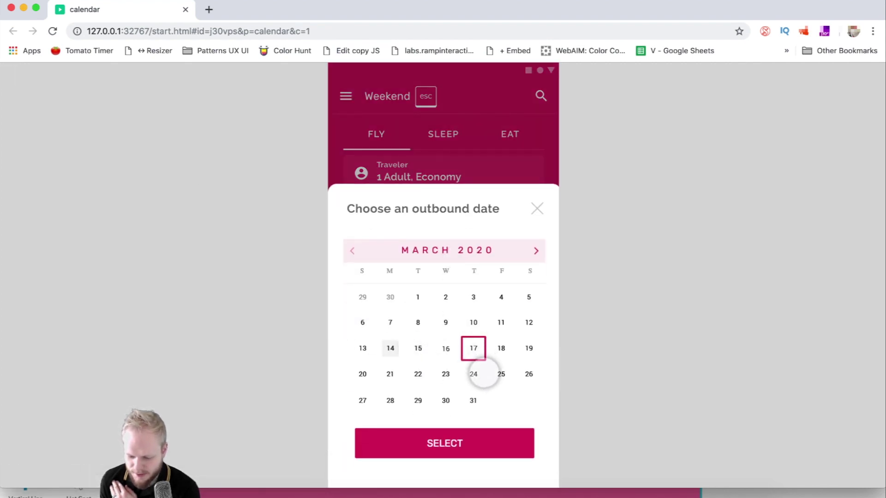
pyautogui.click(444, 375)
pyautogui.click(418, 348)
pyautogui.click(445, 374)
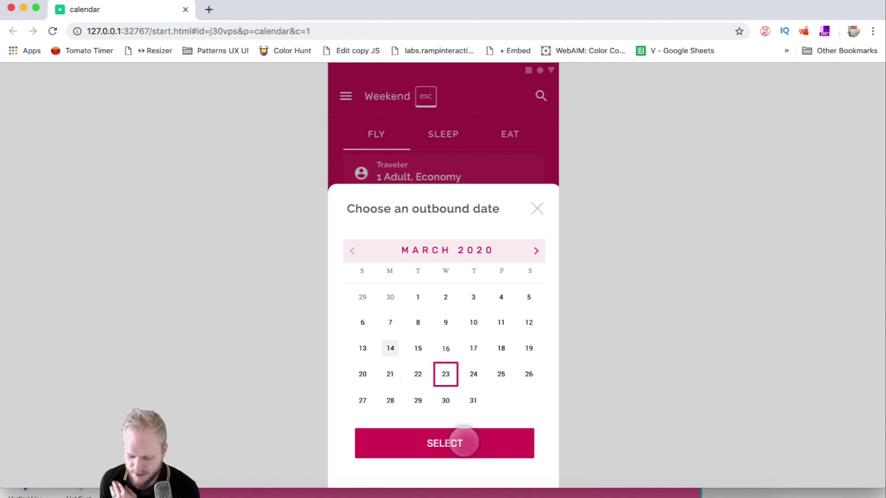
pyautogui.click(464, 443)
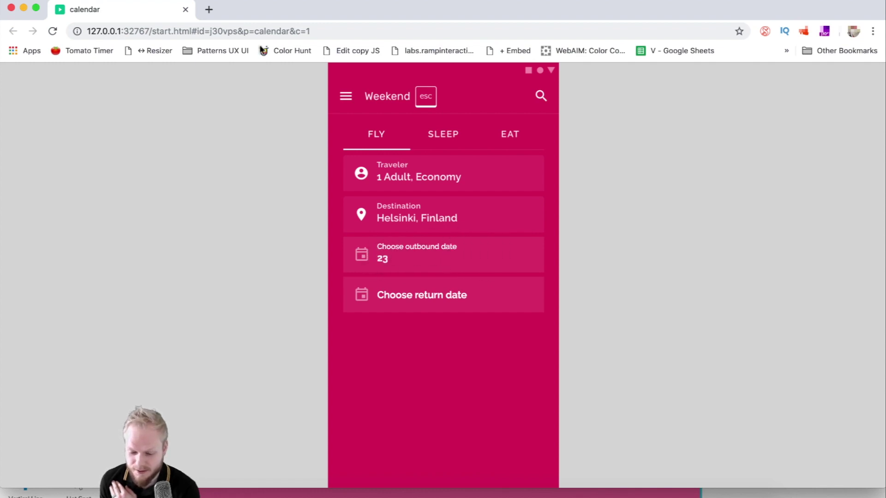
pyautogui.click(185, 9)
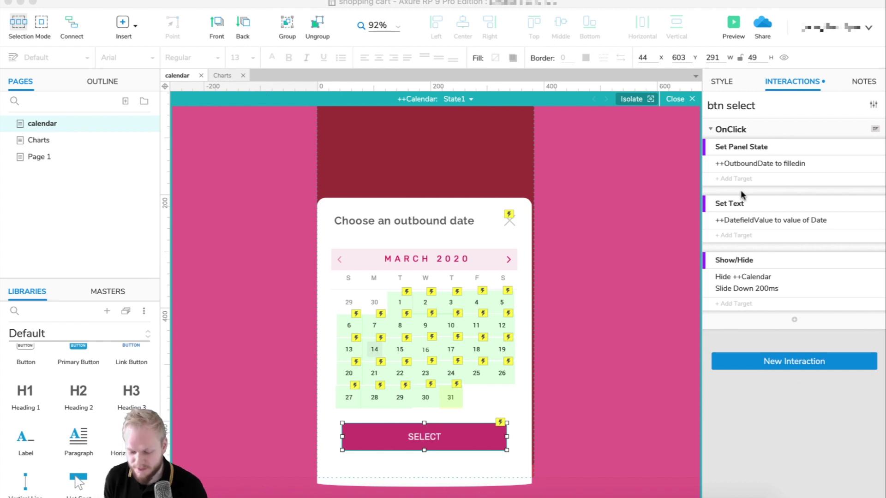
# Step: Change the btn select Set Text action for ++DatefieldValue to a text value and insert the variable expression [[Date1]]
pyautogui.click(761, 222)
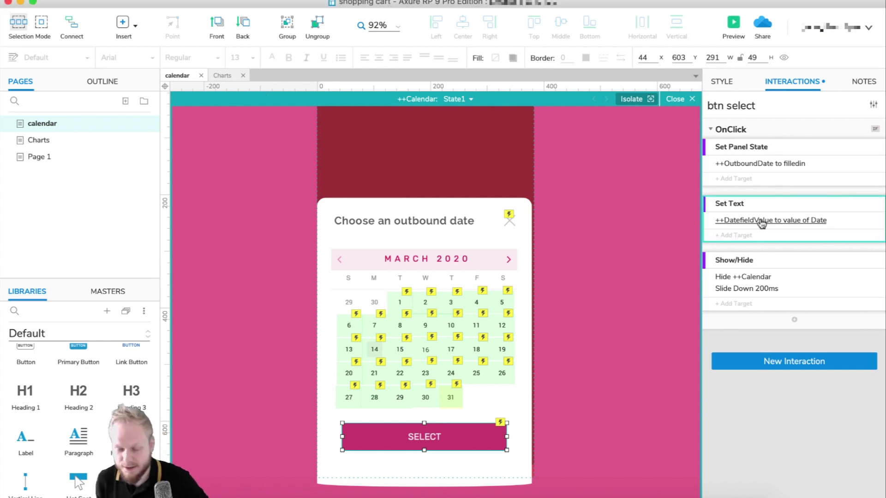
pyautogui.click(761, 222)
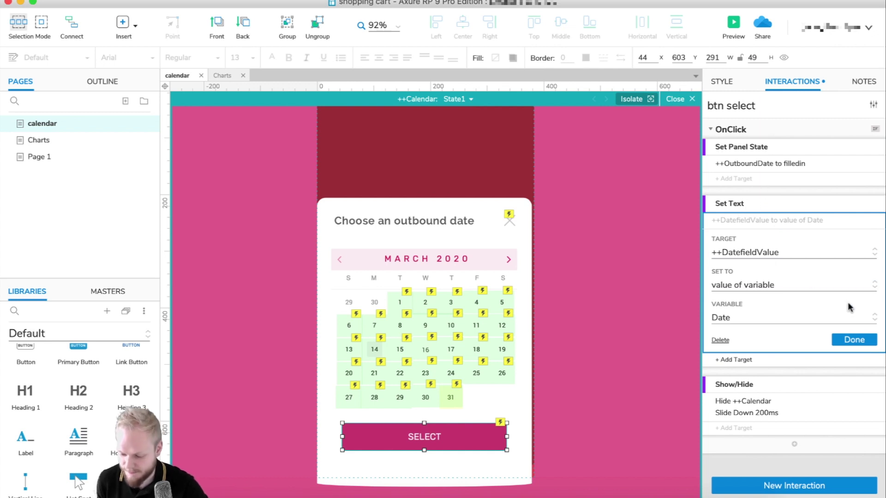
pyautogui.click(798, 289)
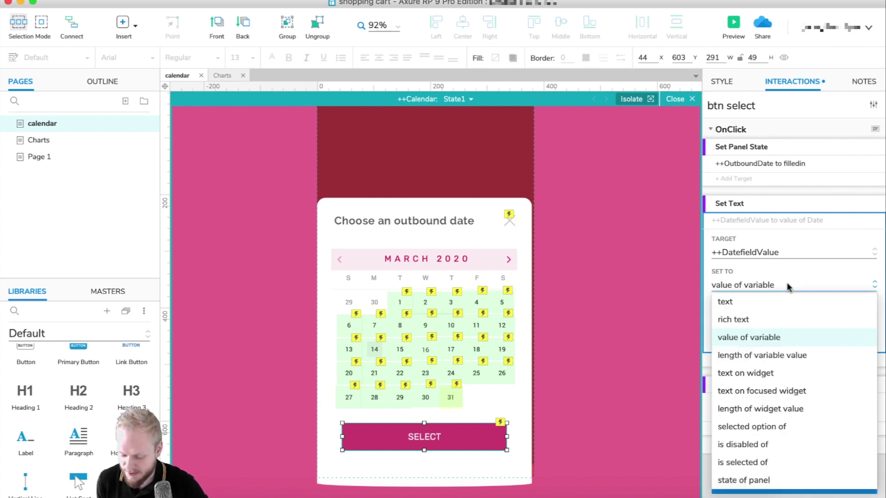
pyautogui.click(738, 300)
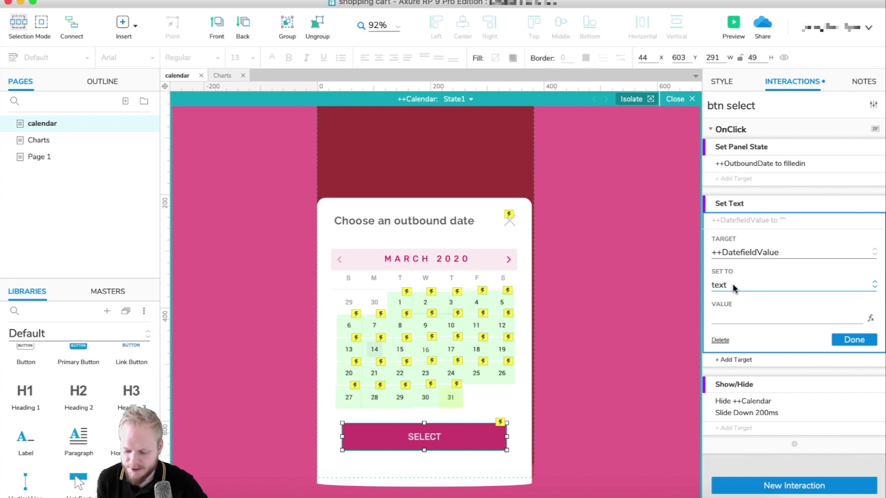
pyautogui.click(869, 320)
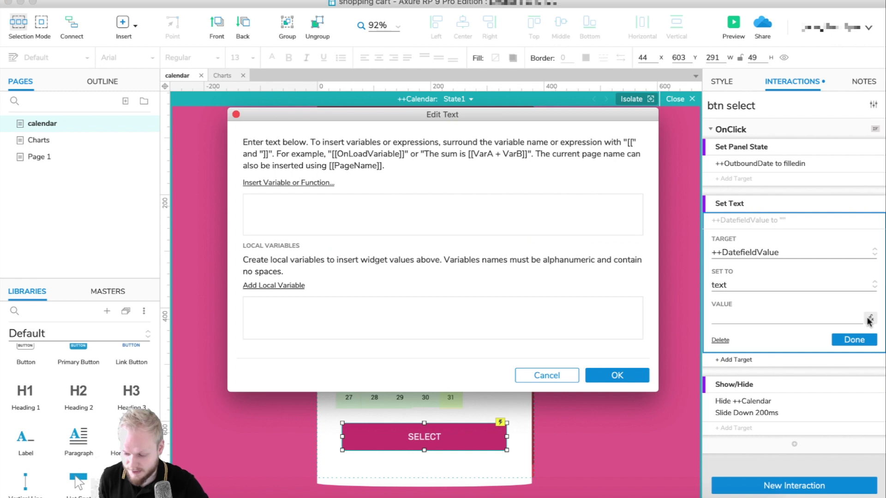
pyautogui.click(278, 182)
pyautogui.click(294, 299)
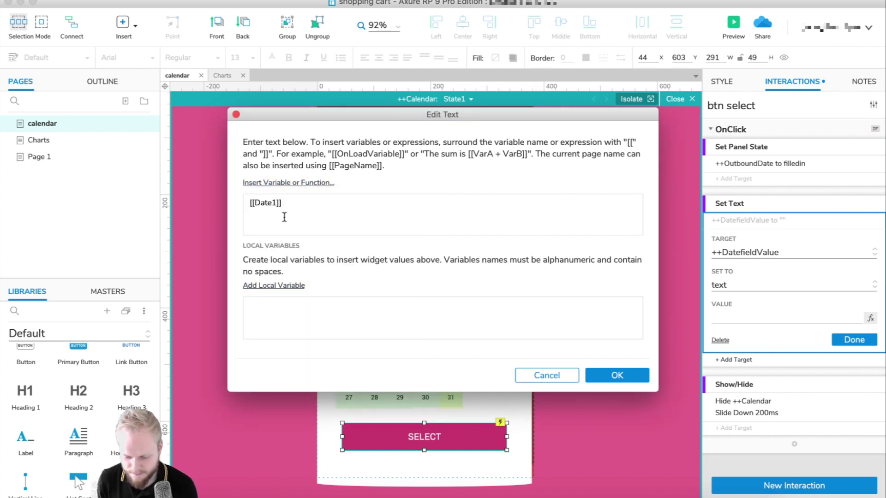
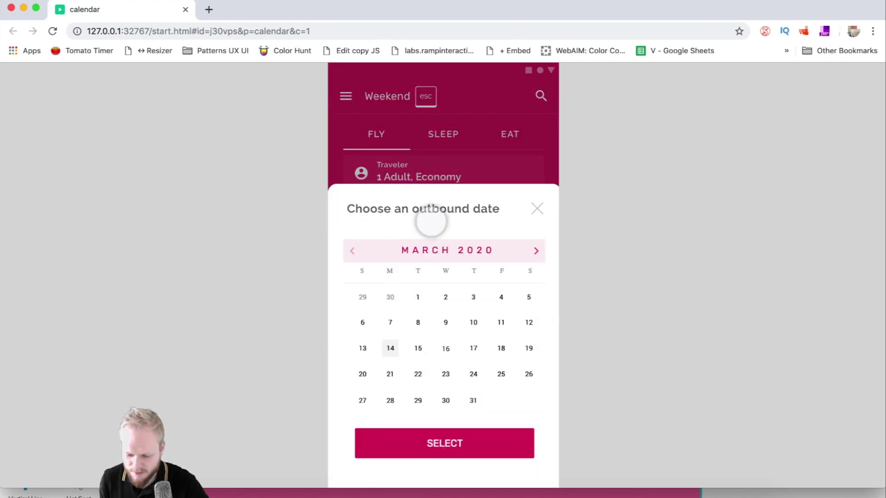
# Step: Test the previewed calendar by trying March 17, 11 and 12, confirm March 12 with SELECT, and reopen the outbound date picker
pyautogui.click(473, 347)
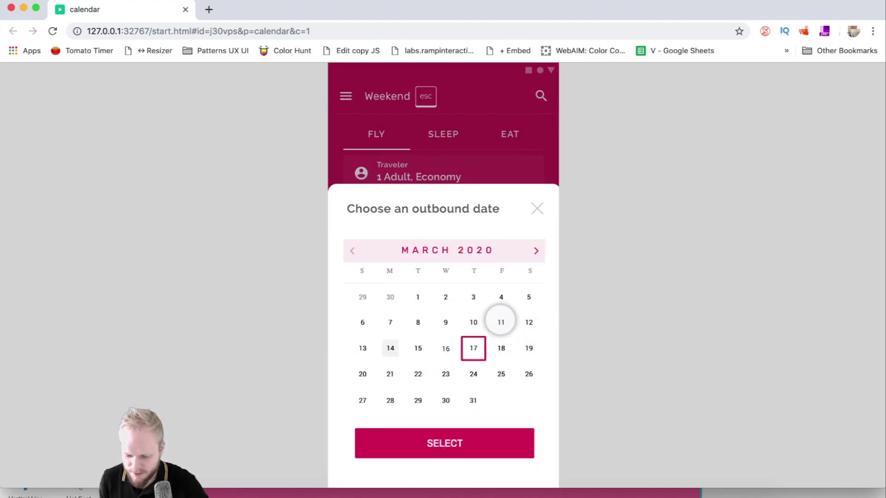
pyautogui.click(500, 323)
pyautogui.click(529, 322)
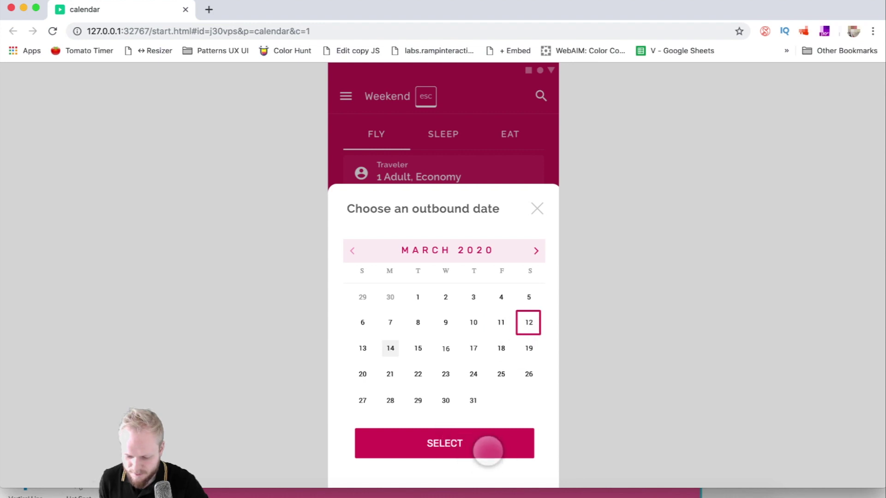
pyautogui.click(486, 451)
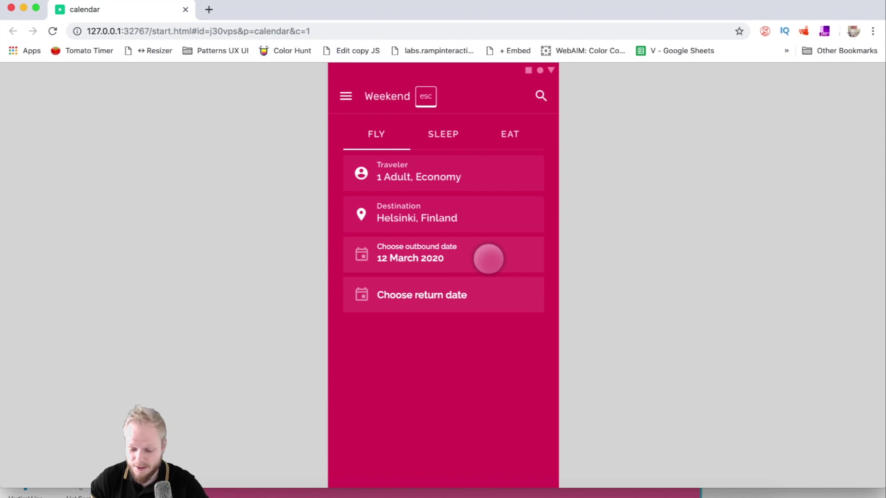
pyautogui.click(488, 259)
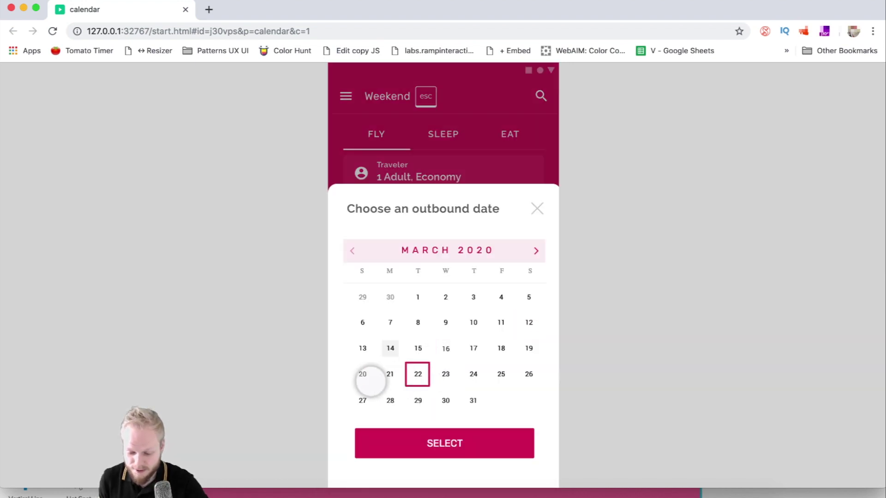